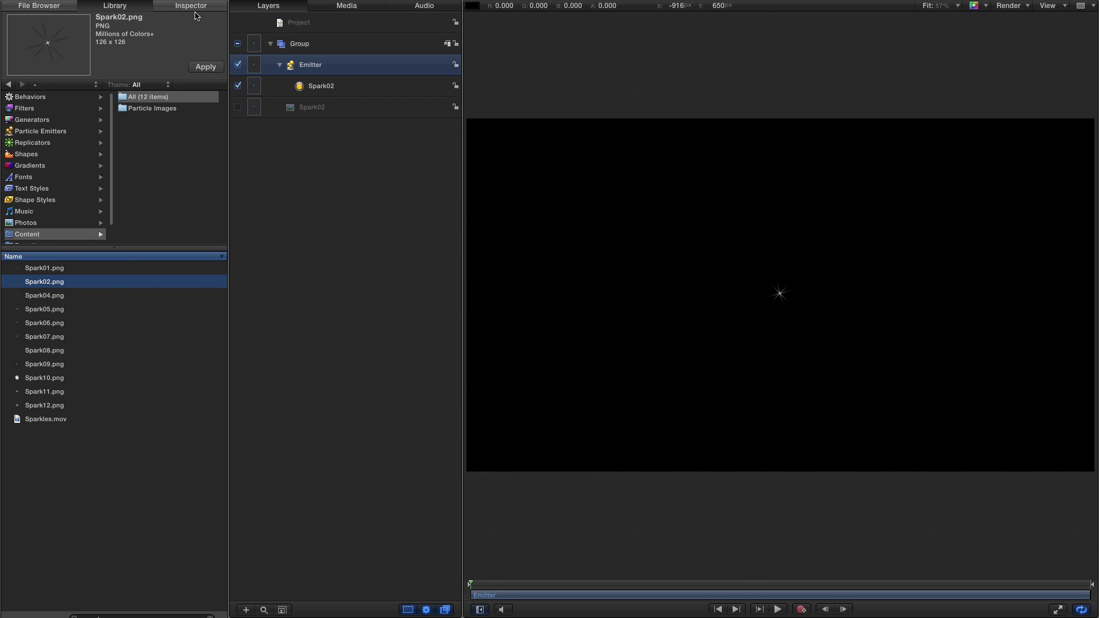
Move the emitter horizontally toward the left side of the canvas by changing its X position.
left_click(194, 36)
left_click(29, 86)
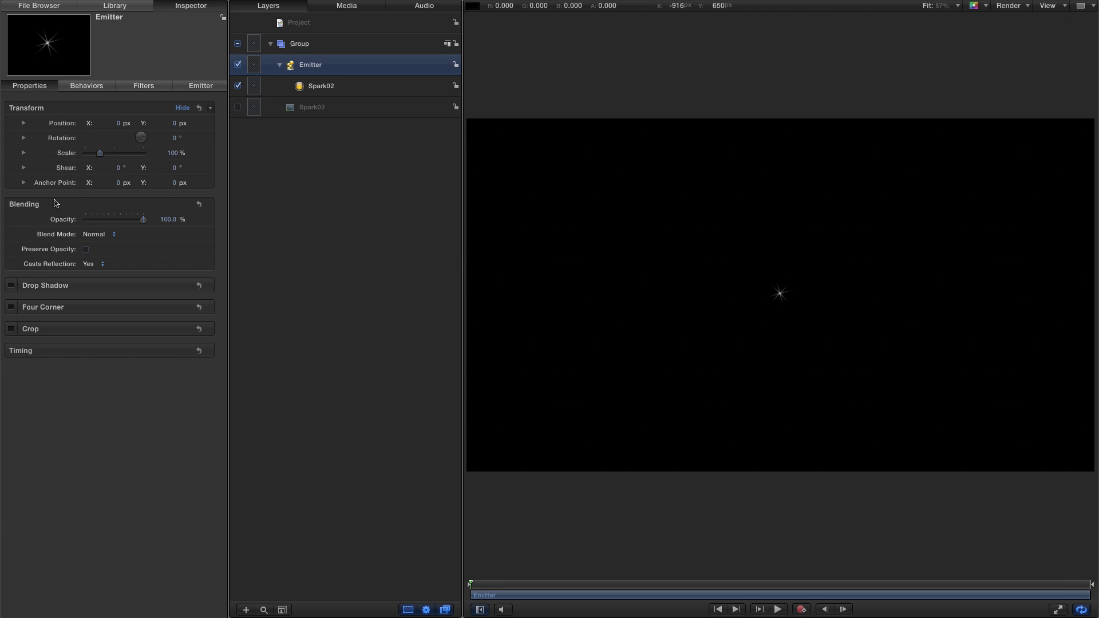
left_click(124, 123)
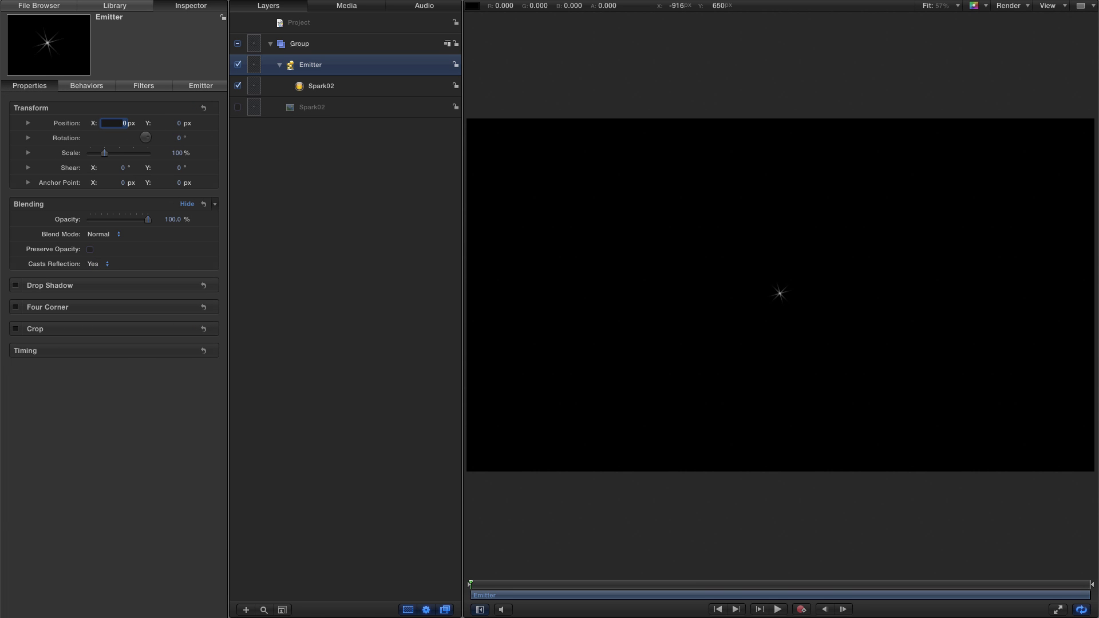
key("Return")
Make the emitter 3D and set its emission range to 1°.
key("F4")
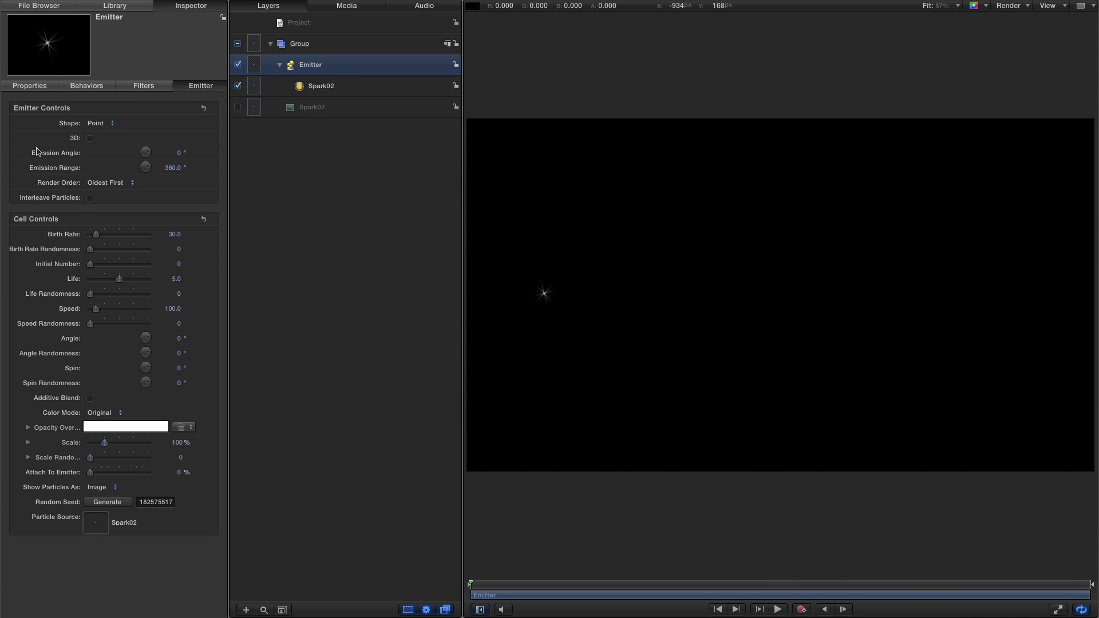
left_click(90, 139)
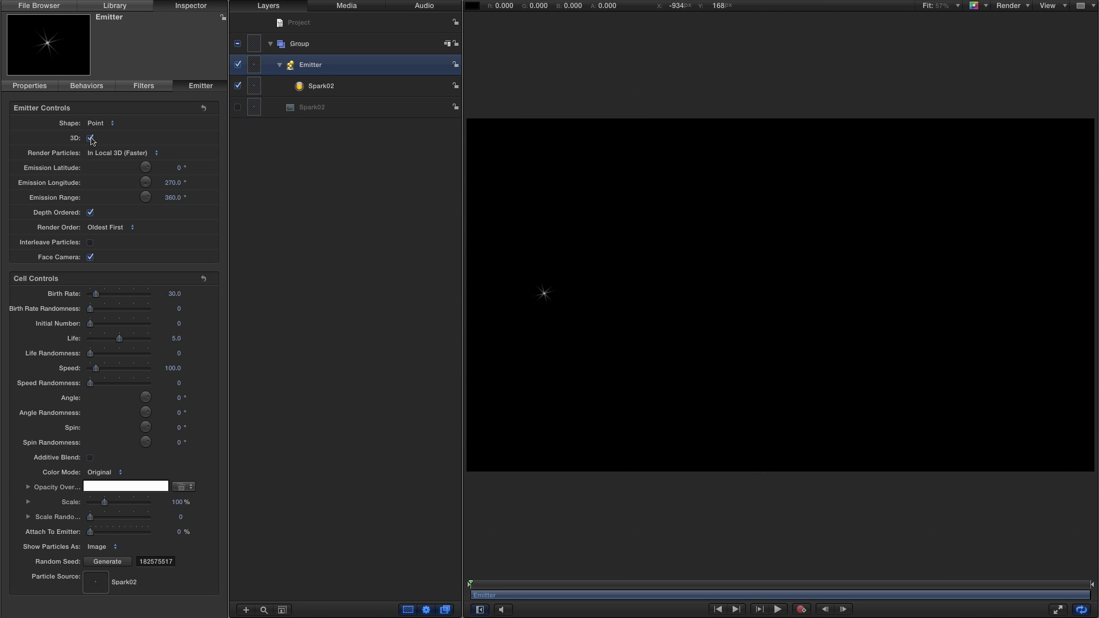
left_click(173, 199)
type("1")
key("Return")
Set the emitter's birth rate to 375, birth rate randomness to 200 and life to 2.4.
left_click(174, 294)
type("375")
key("Tab")
type("2")
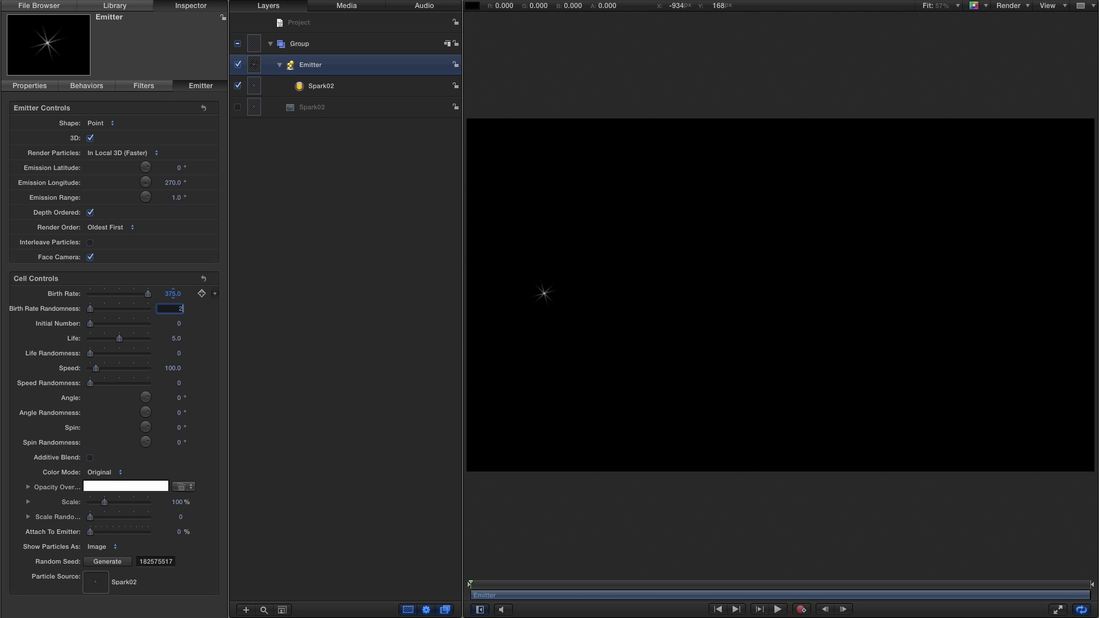
key("Tab")
type("2")
Set life randomness to 5, speed to 1250 and speed randomness to 400, and enable Additive Blend for the particles.
key("Tab")
type("5")
key("Tab")
type("12")
key("Tab")
type("40")
left_click(90, 458)
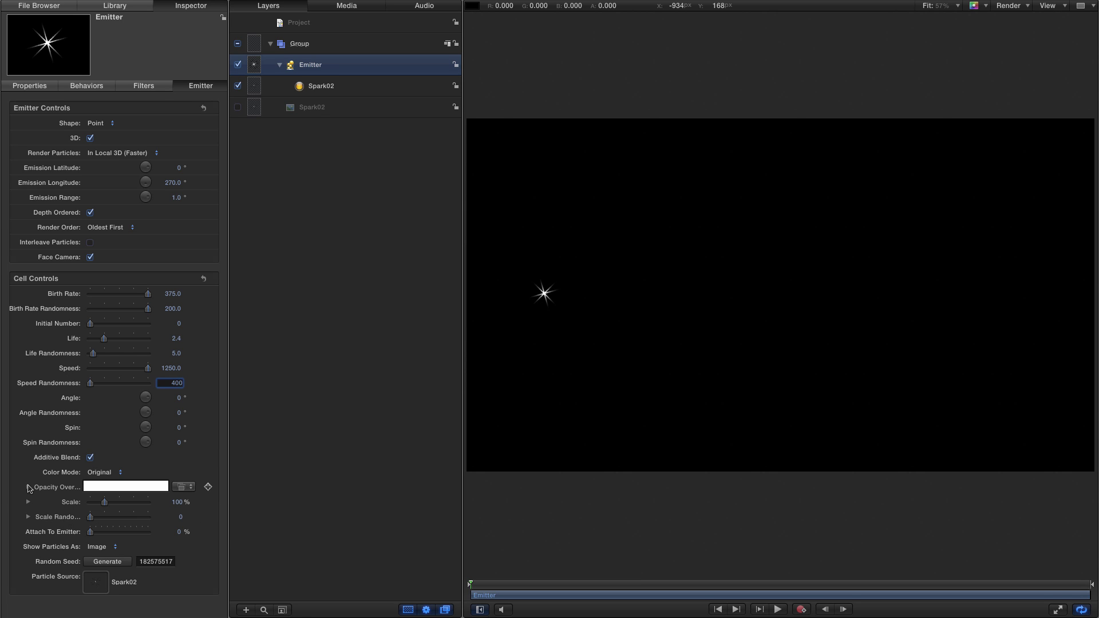
Fade the particles out over their life by adding a full-opacity tag at about 81% and a 0% opacity tag at 100%.
left_click(29, 488)
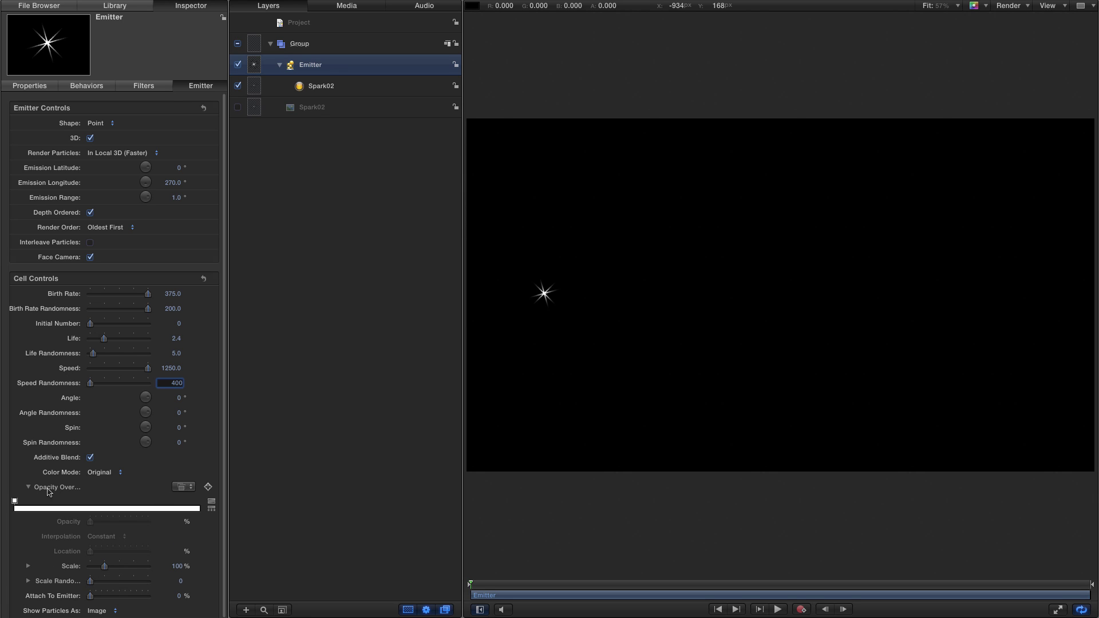
left_click(165, 508)
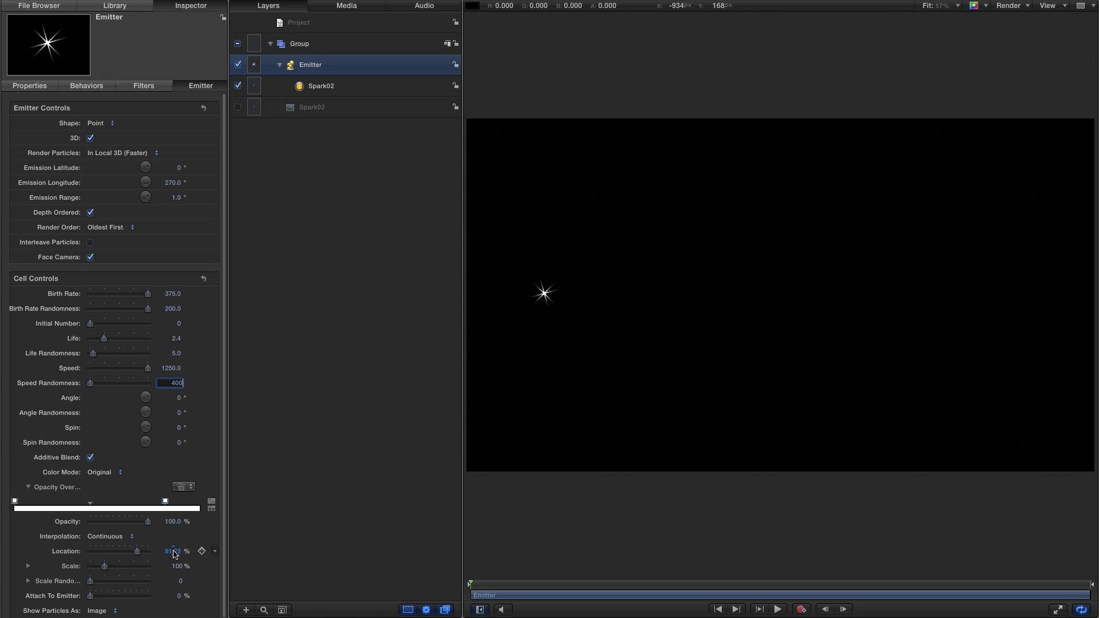
left_click_drag(192, 511, 90, 523)
Play the particle stream to check its motion and fade, and return to the first frame.
left_click(778, 610)
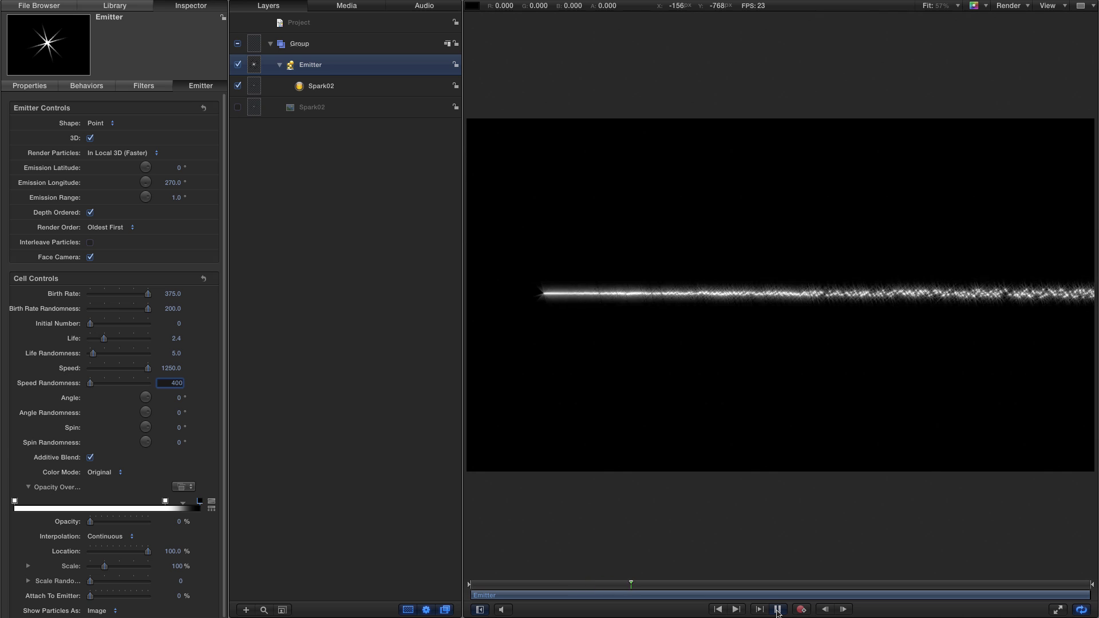
left_click(777, 610)
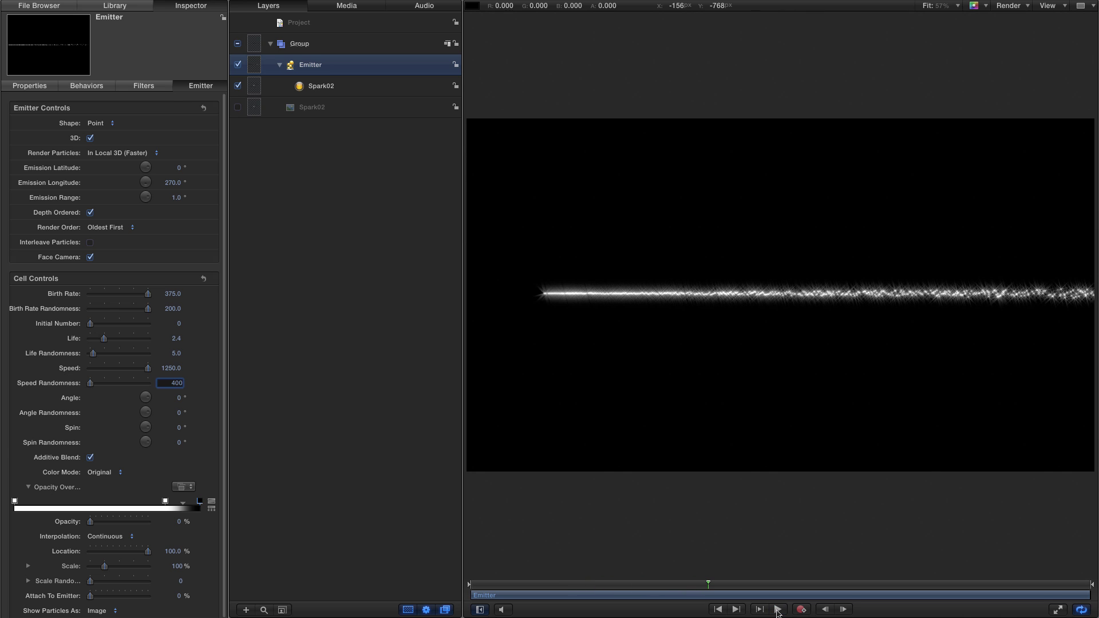
left_click(719, 609)
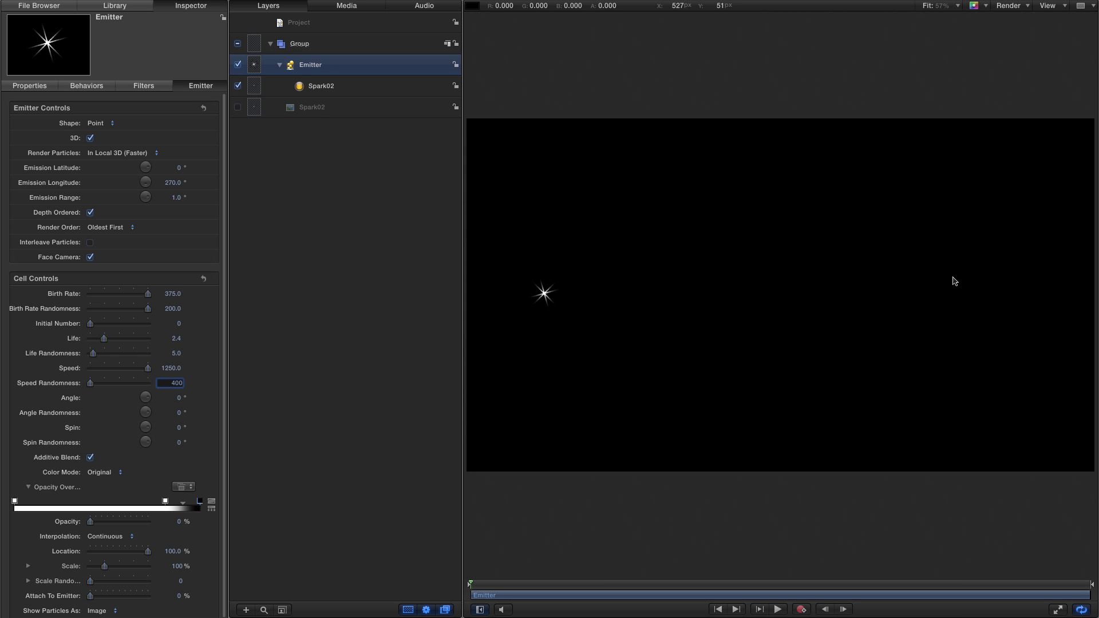
Add the Edge Collision simulation behavior from the library to the emitter.
key("super+2")
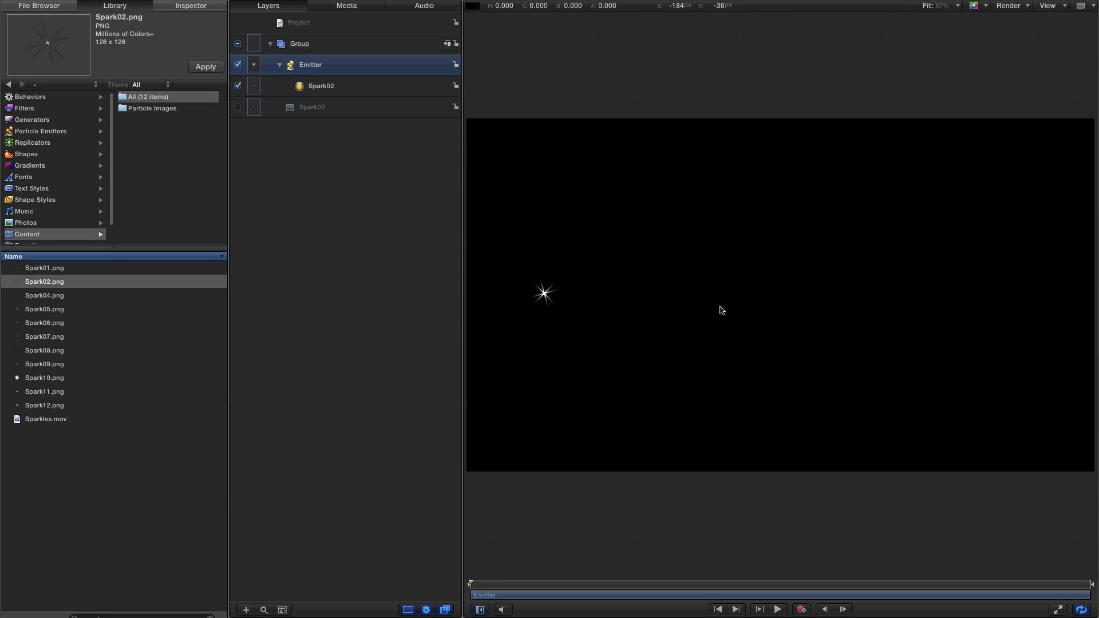
left_click(31, 97)
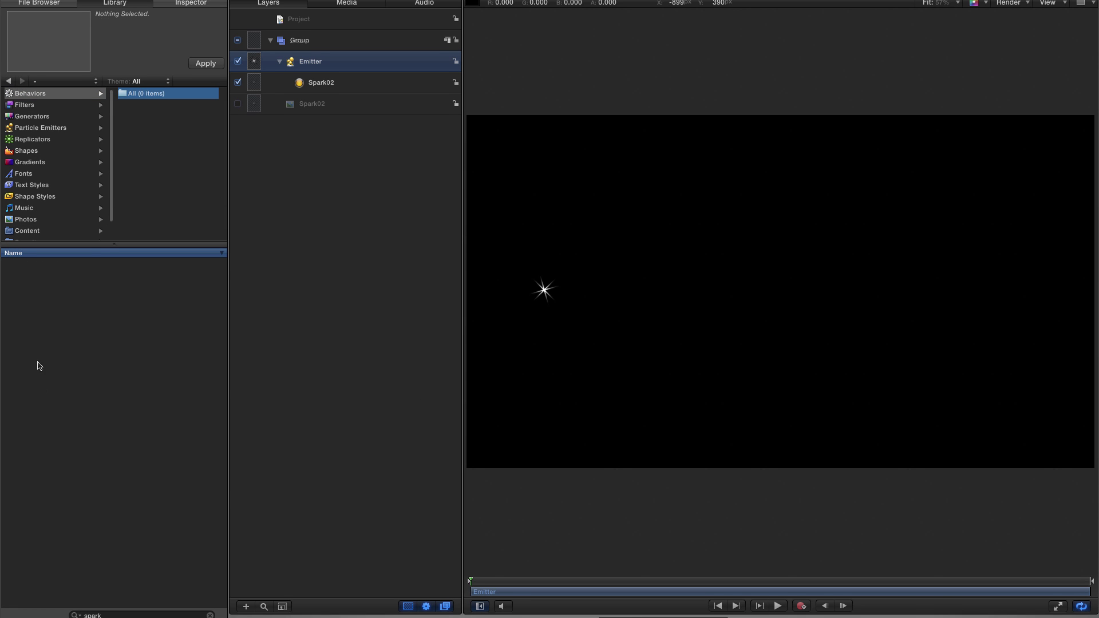
left_click(210, 616)
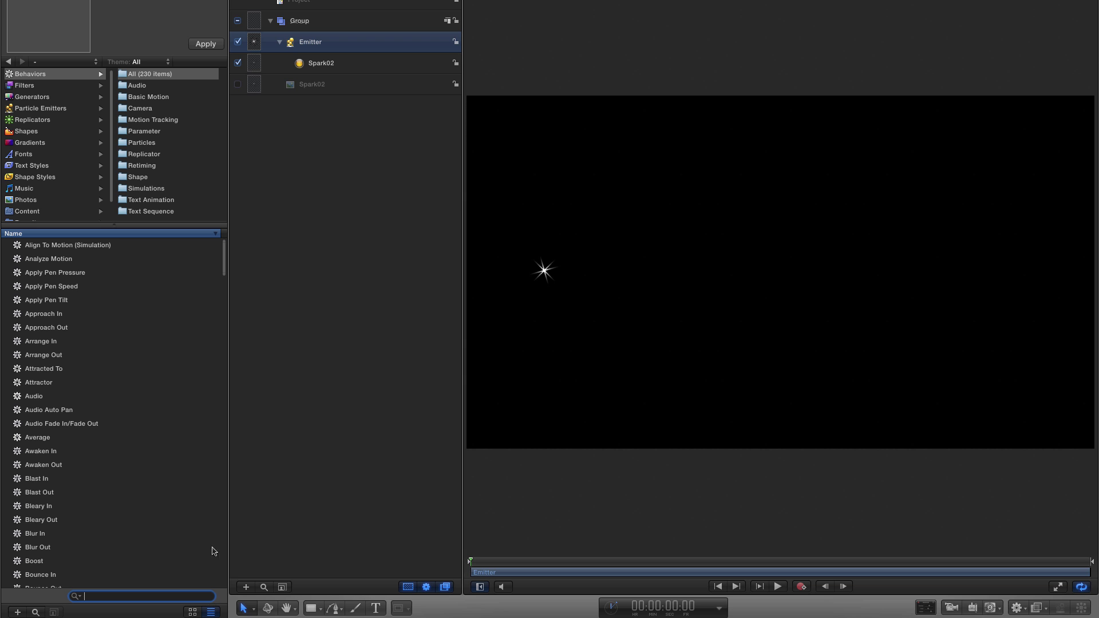
left_click(142, 143)
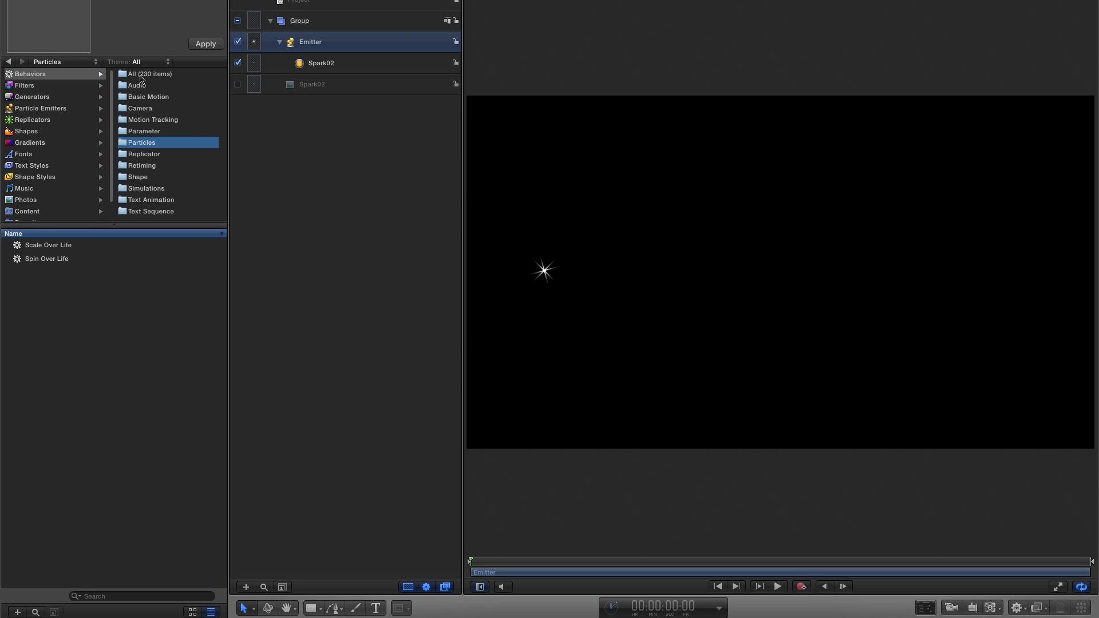
left_click(146, 189)
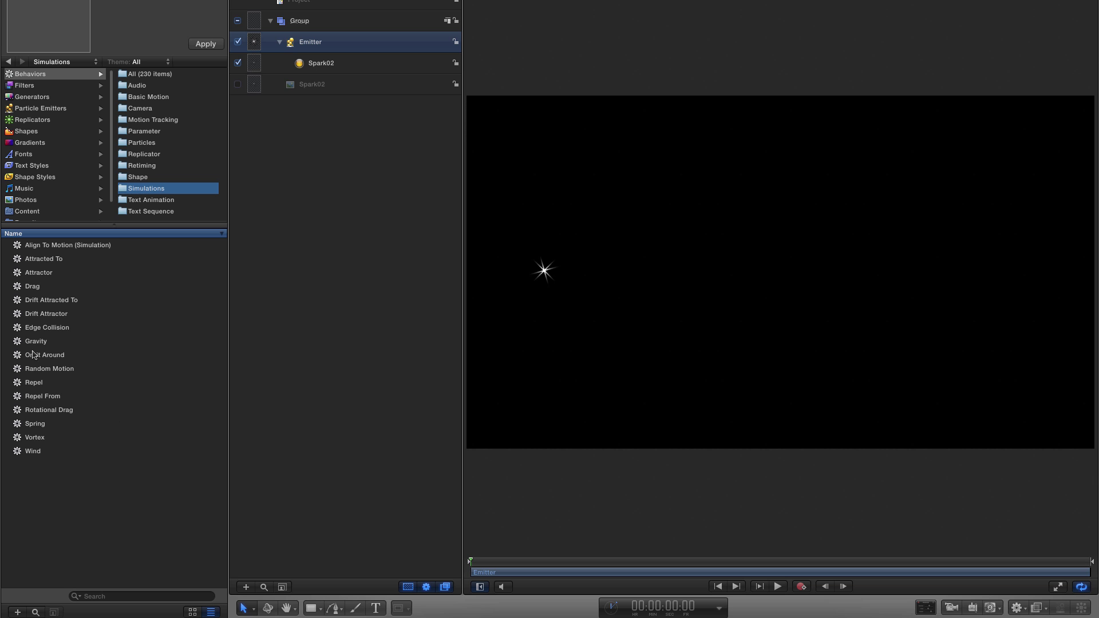
left_click(17, 329)
left_click_drag(17, 329, 323, 45)
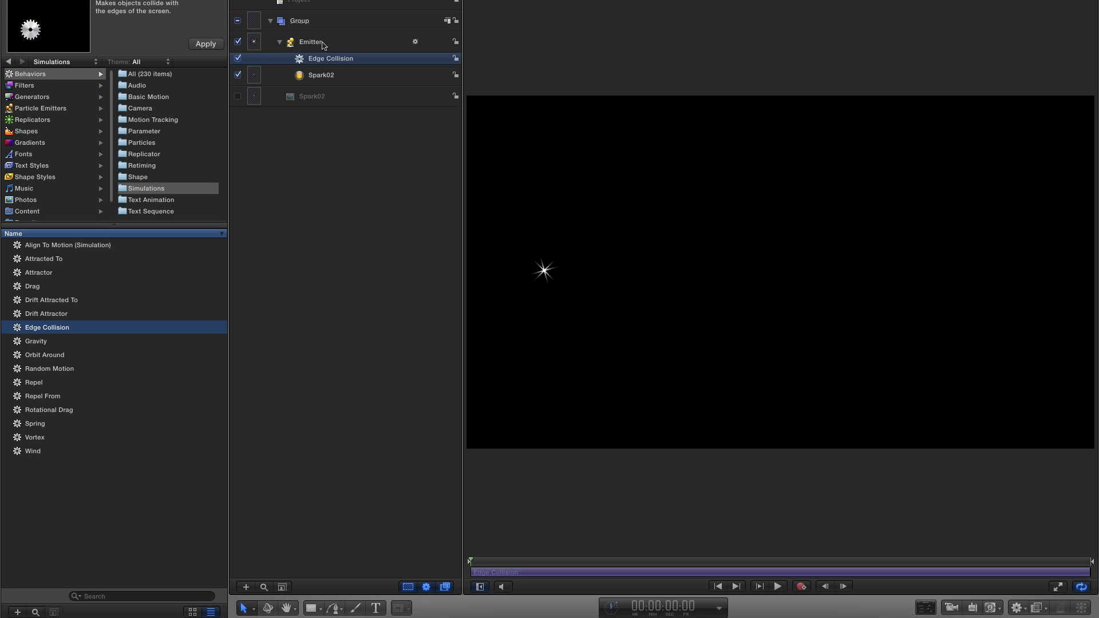
Disable the left, top, back and front faces of Edge Collision, leaving only the right and bottom faces active.
key("super+3")
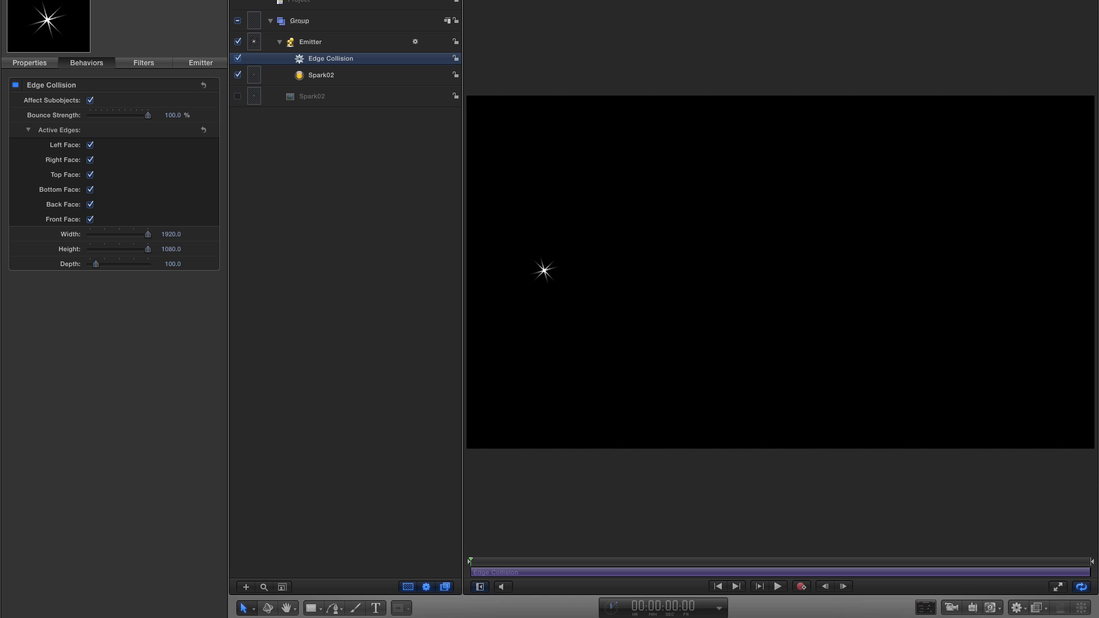
left_click(90, 146)
left_click(89, 175)
left_click(91, 205)
Set the Edge Collision bounce strength to 0% and width to 0, and play the animation to check it.
left_click(172, 115)
type("0")
key("Return")
left_click(172, 235)
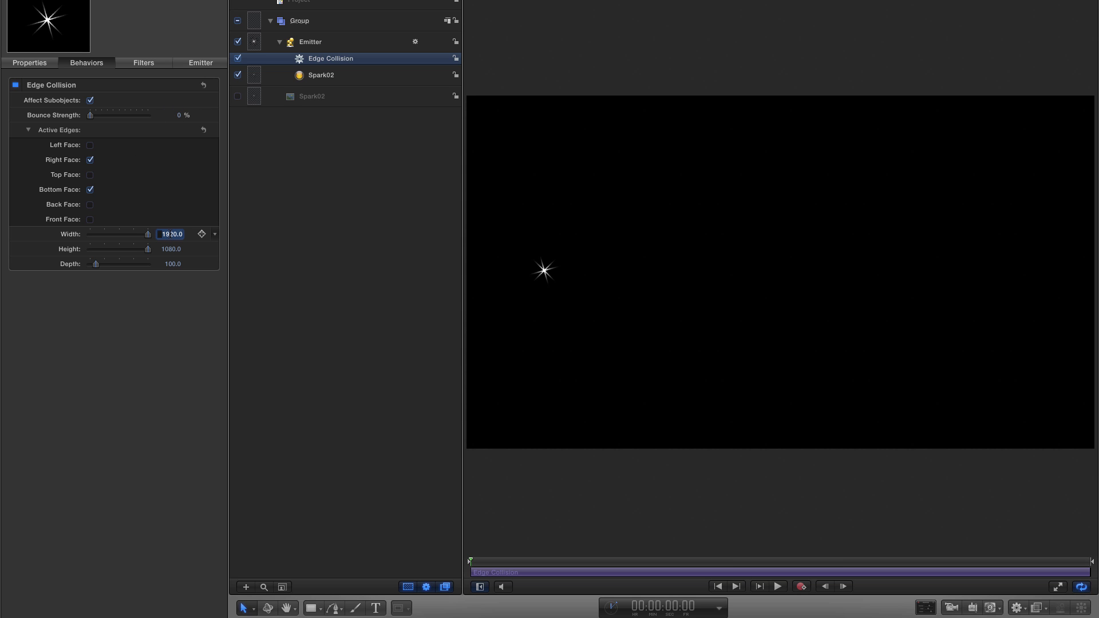
type("0")
key("Return")
left_click(780, 590)
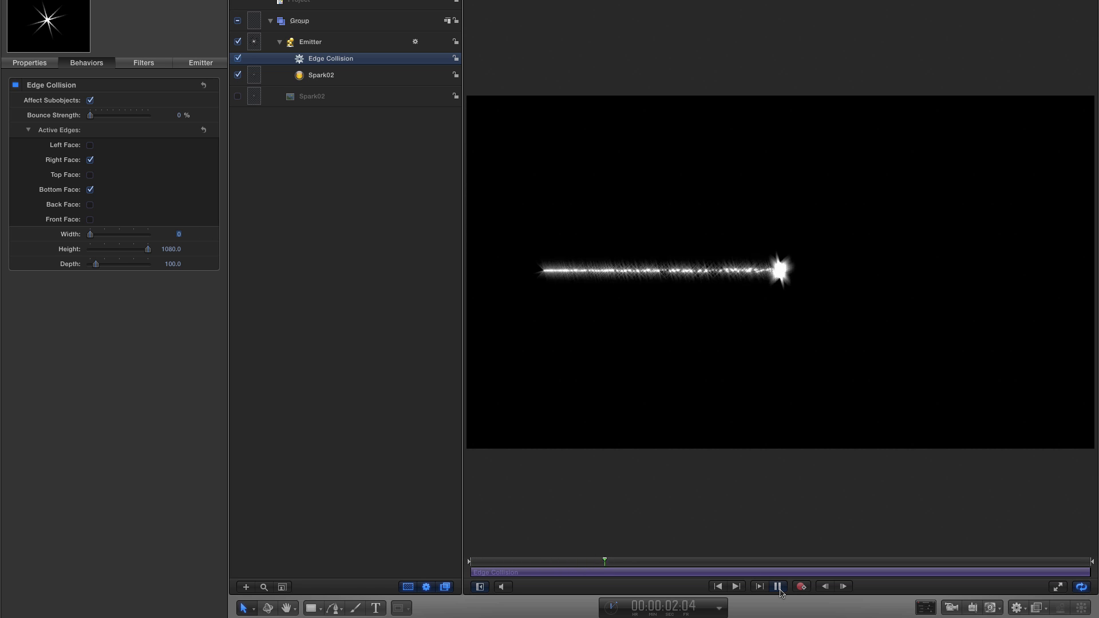
left_click(778, 587)
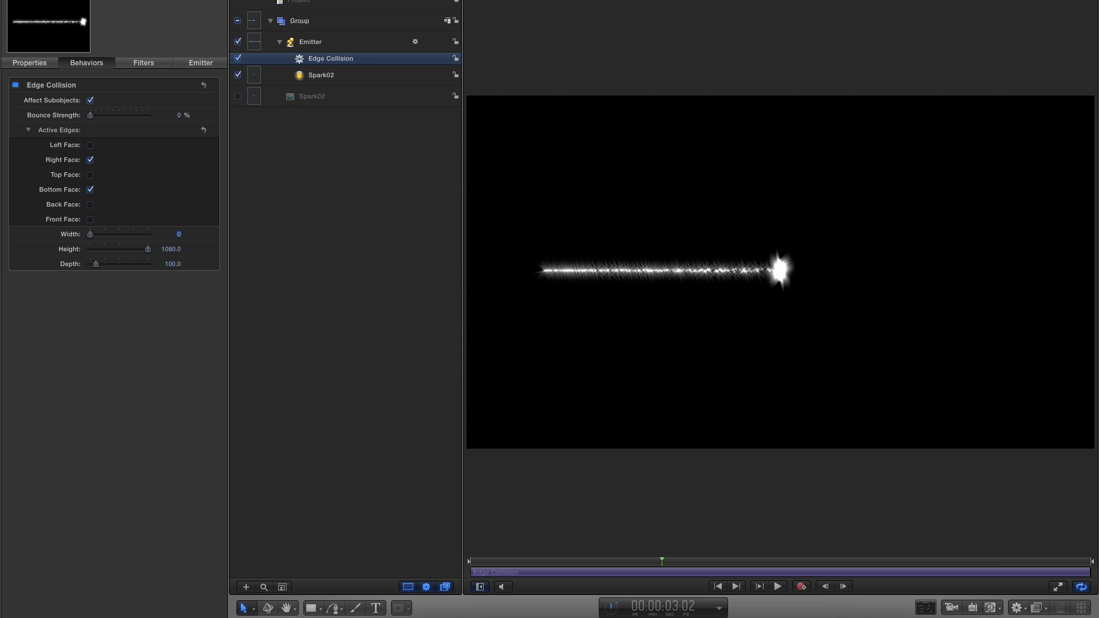
Add the Gravity simulation behavior to the emitter.
key("super+2")
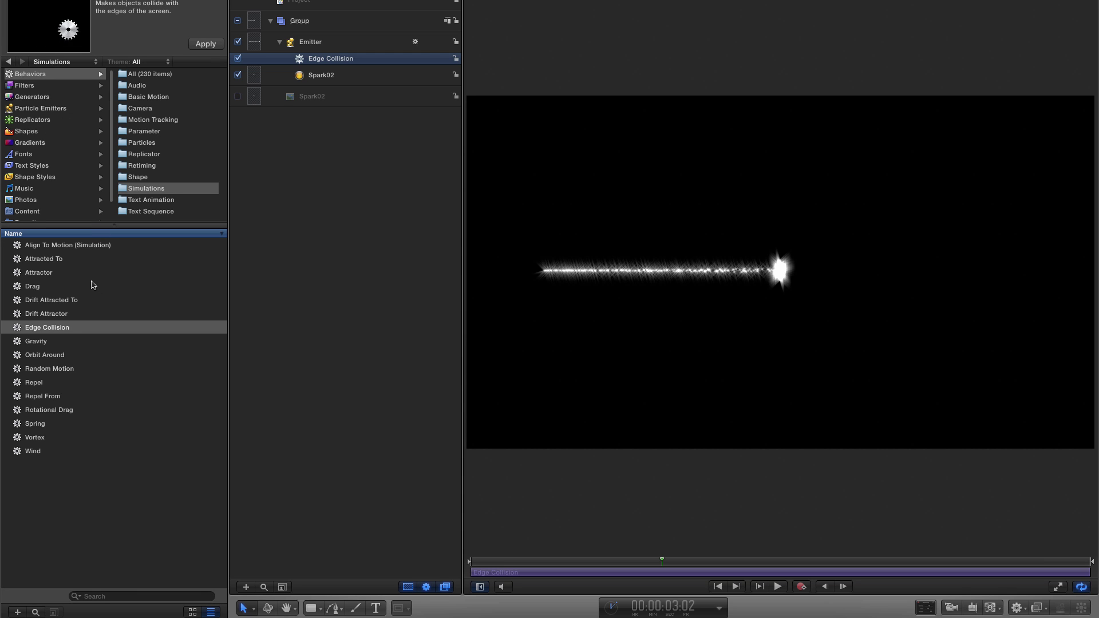
left_click(31, 342)
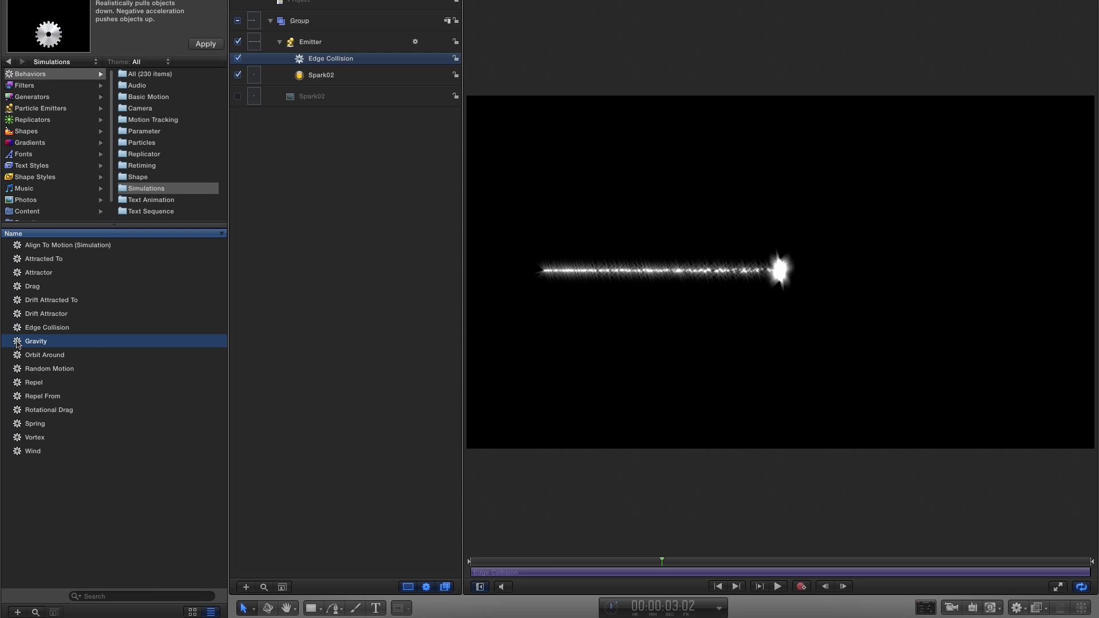
left_click_drag(17, 351, 310, 54)
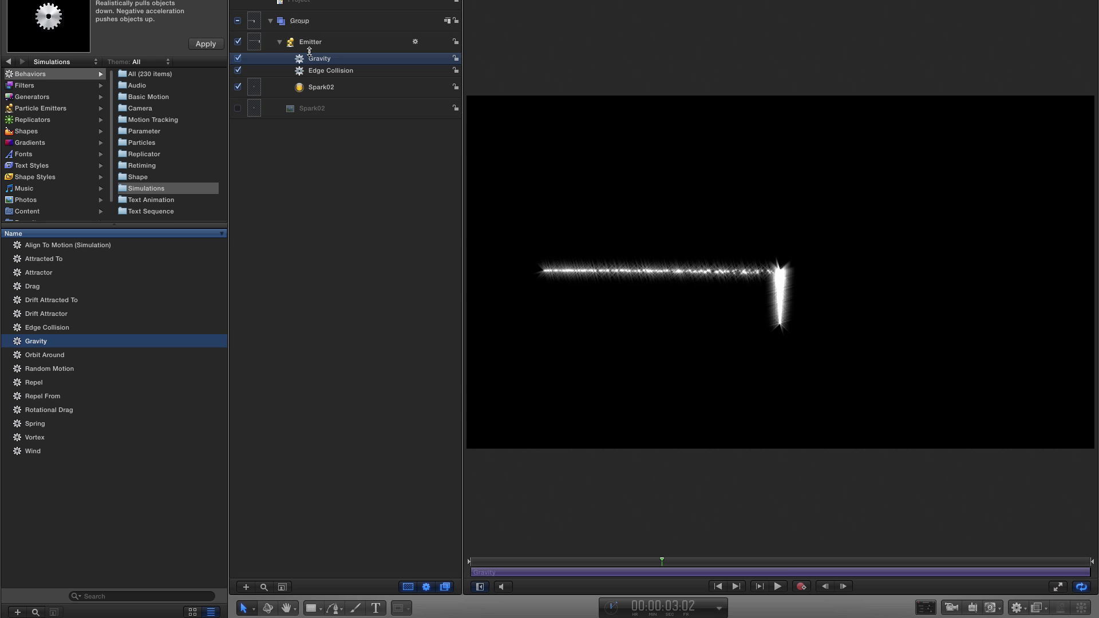
Set the Gravity acceleration to 75 and play the animation from the start.
key("super+3")
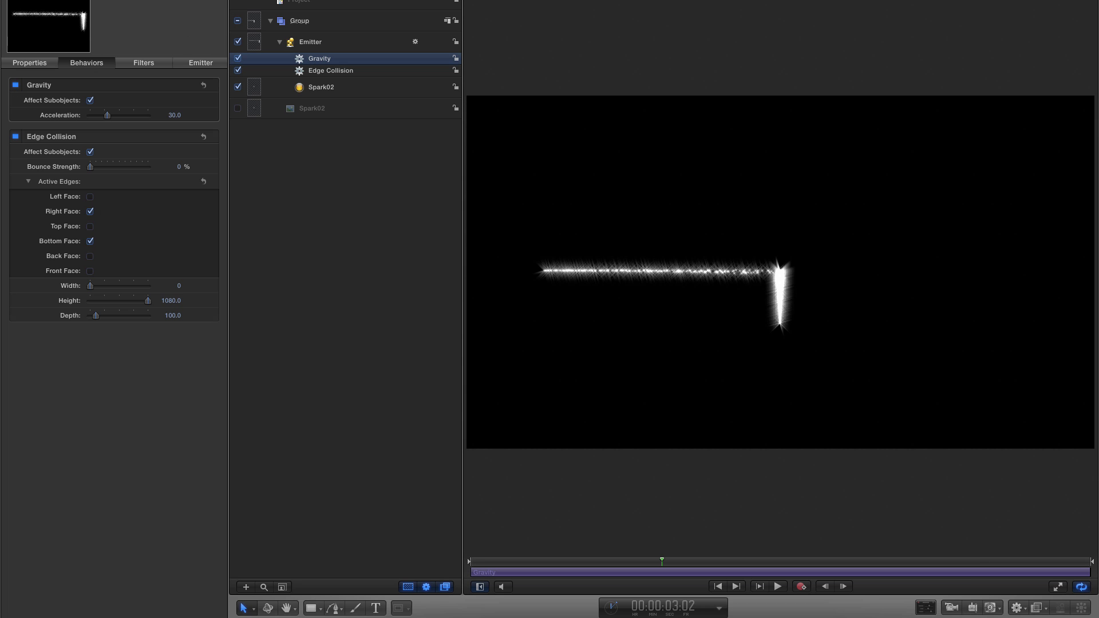
left_click(174, 117)
type("75")
key("Return")
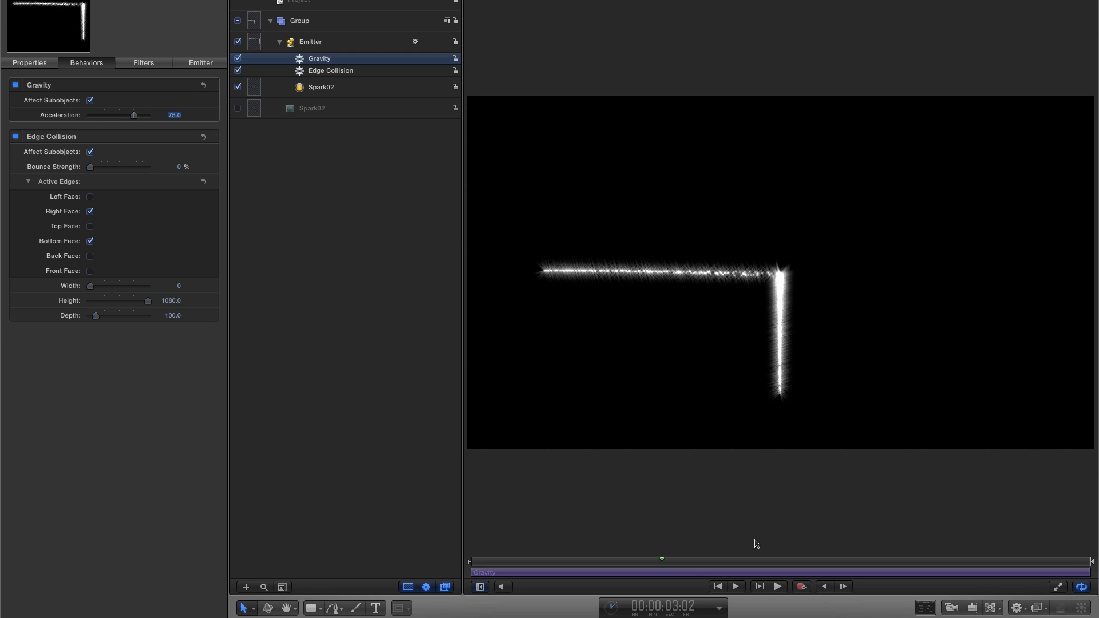
left_click(718, 586)
left_click(777, 587)
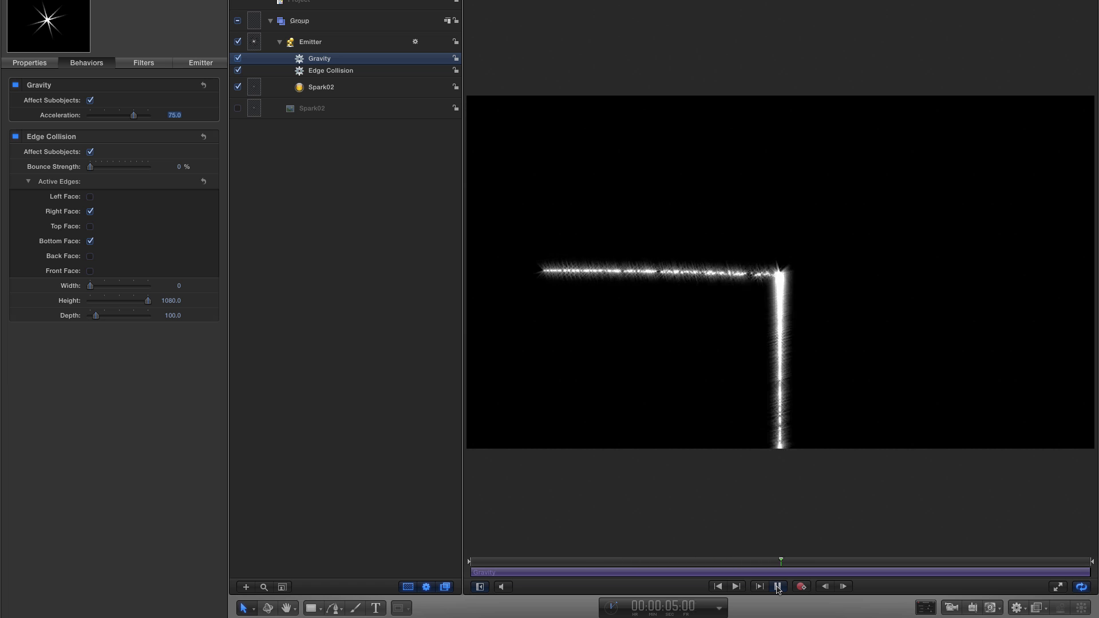
left_click(778, 586)
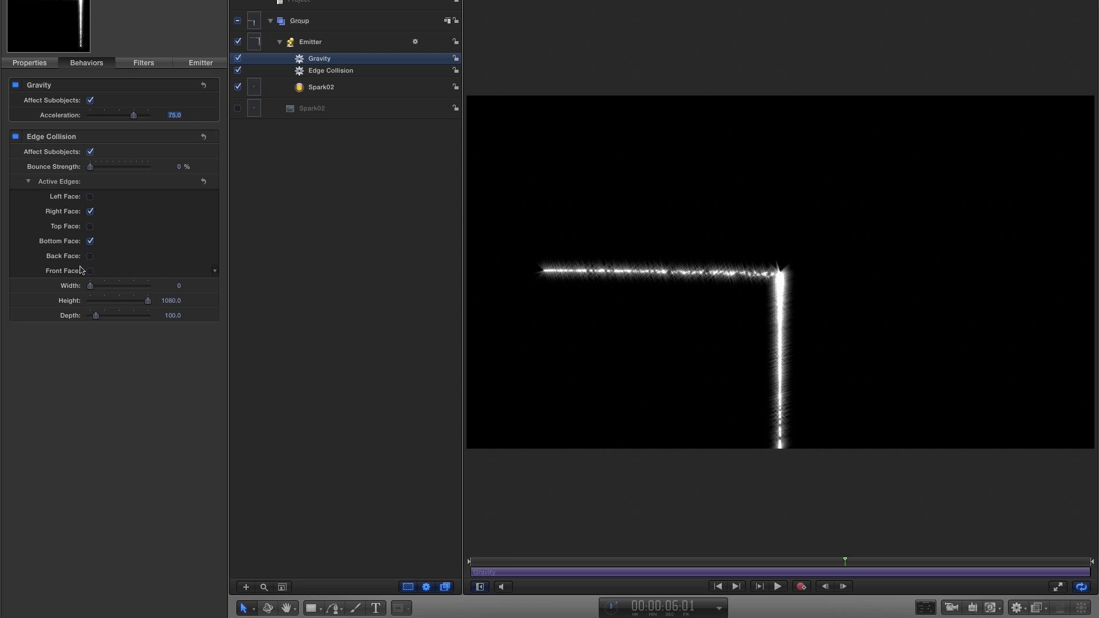
Set the Edge Collision height to 860 and play the animation from the start.
left_click(171, 301)
type("860")
key("Return")
left_click(718, 587)
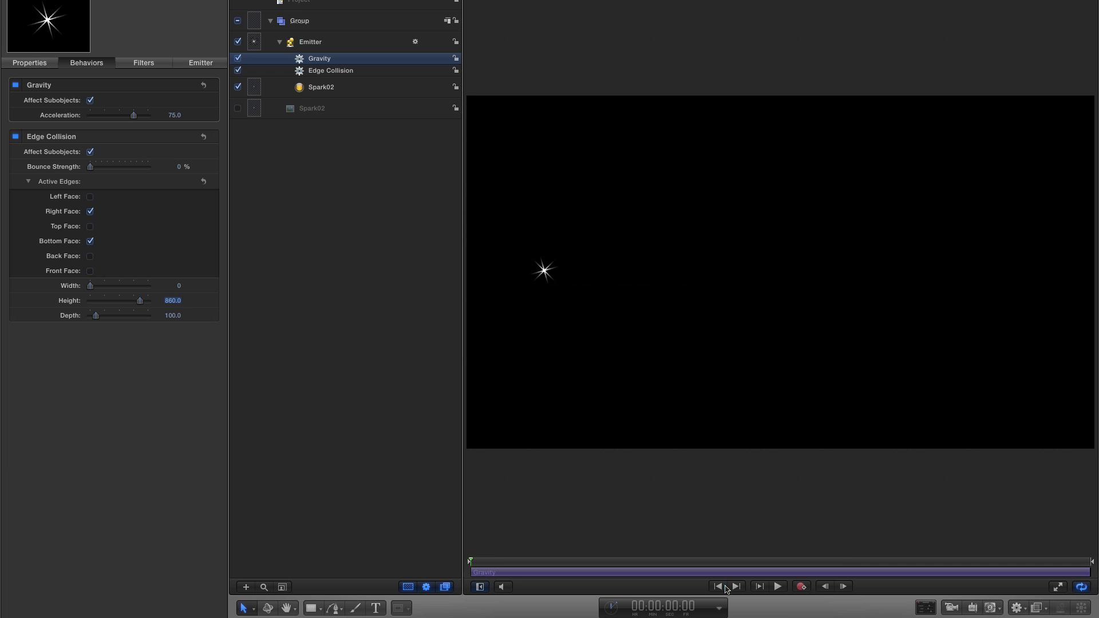
left_click(778, 586)
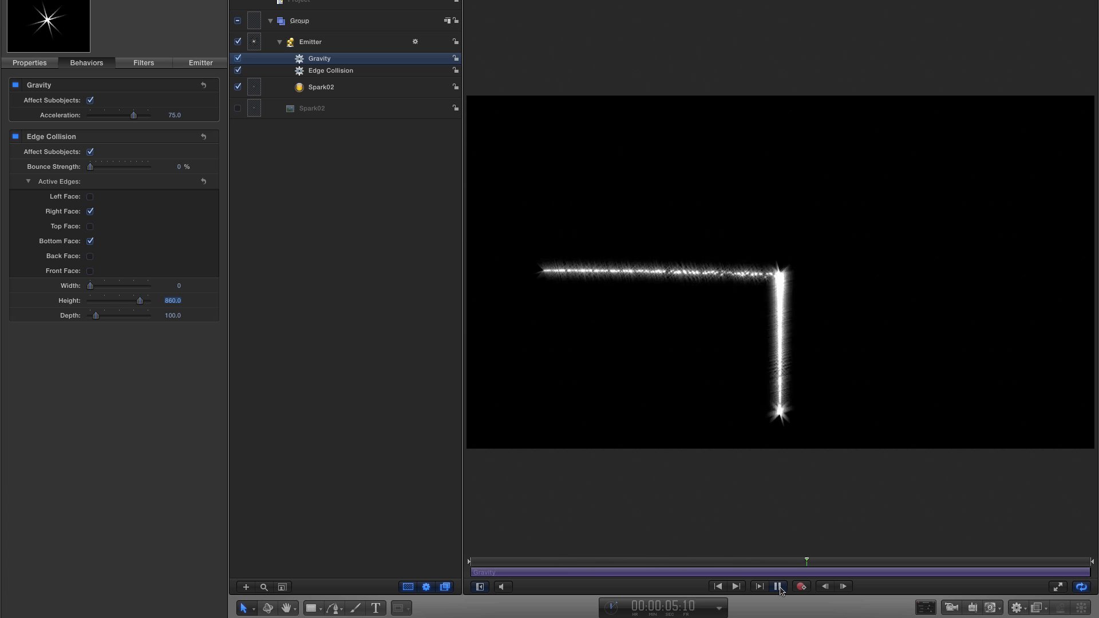
left_click(778, 588)
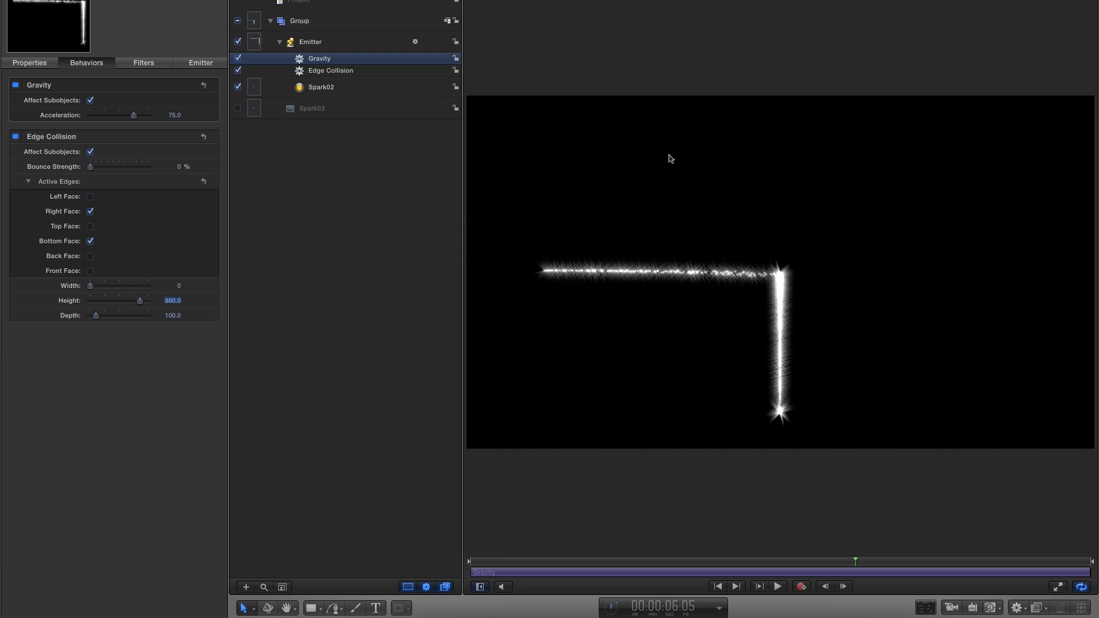
Set the Edge Collision bounce strength to 6% and play the animation from the start.
left_click(326, 72)
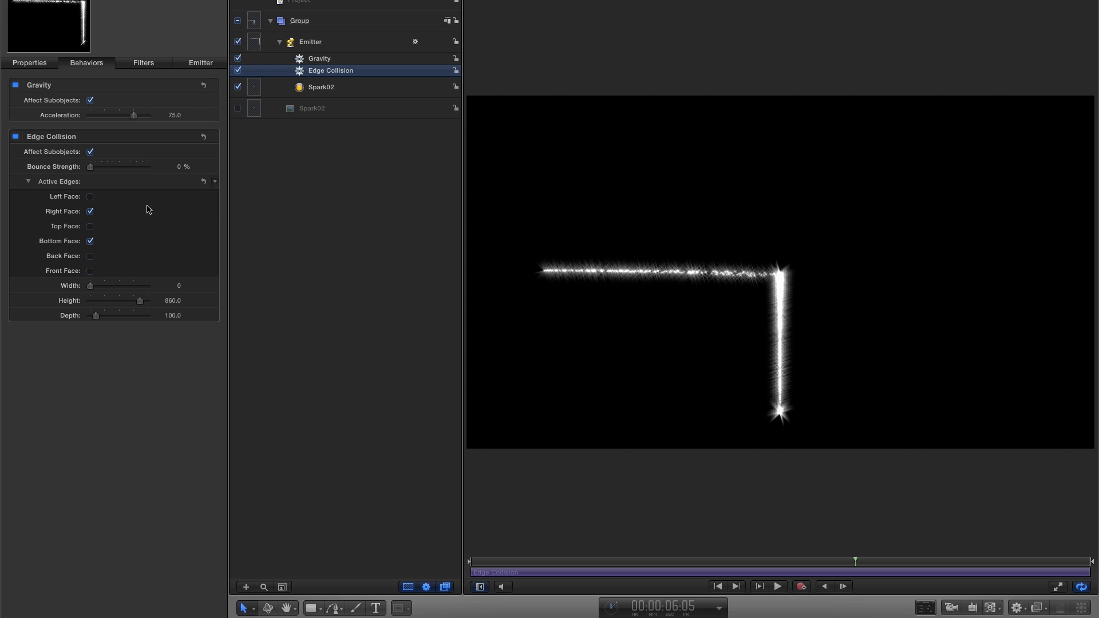
left_click(179, 167)
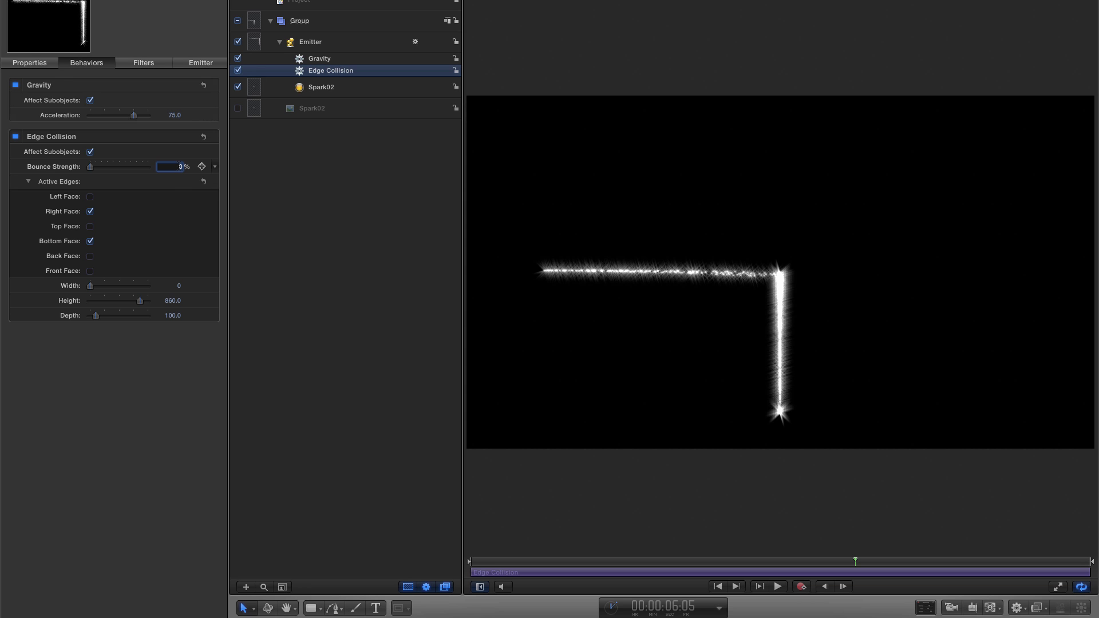
type("6")
key("Return")
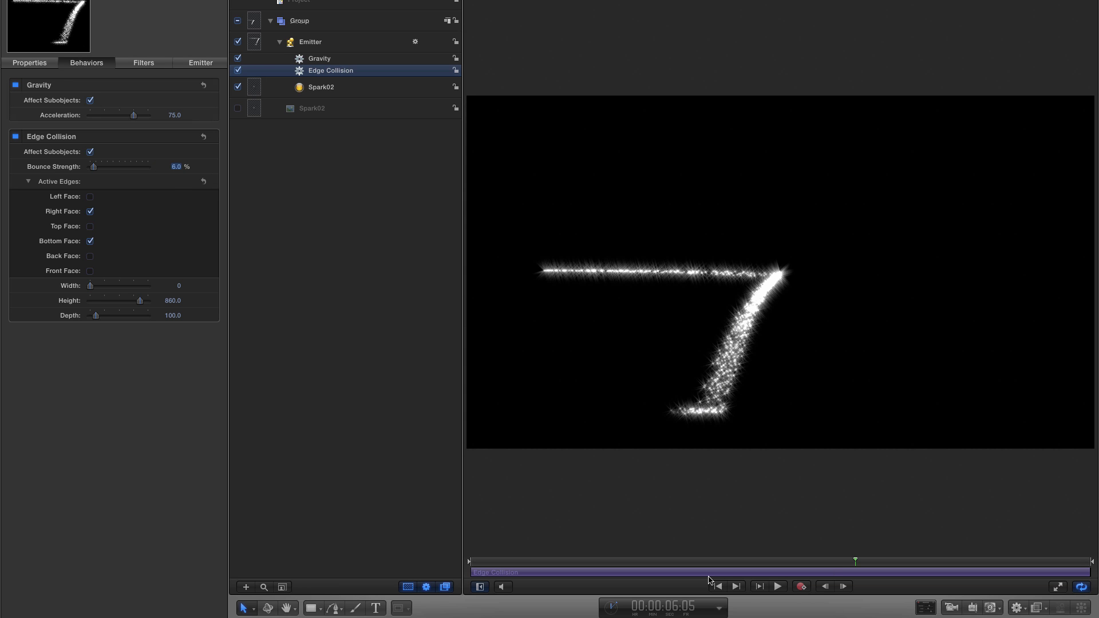
left_click(718, 586)
left_click(781, 588)
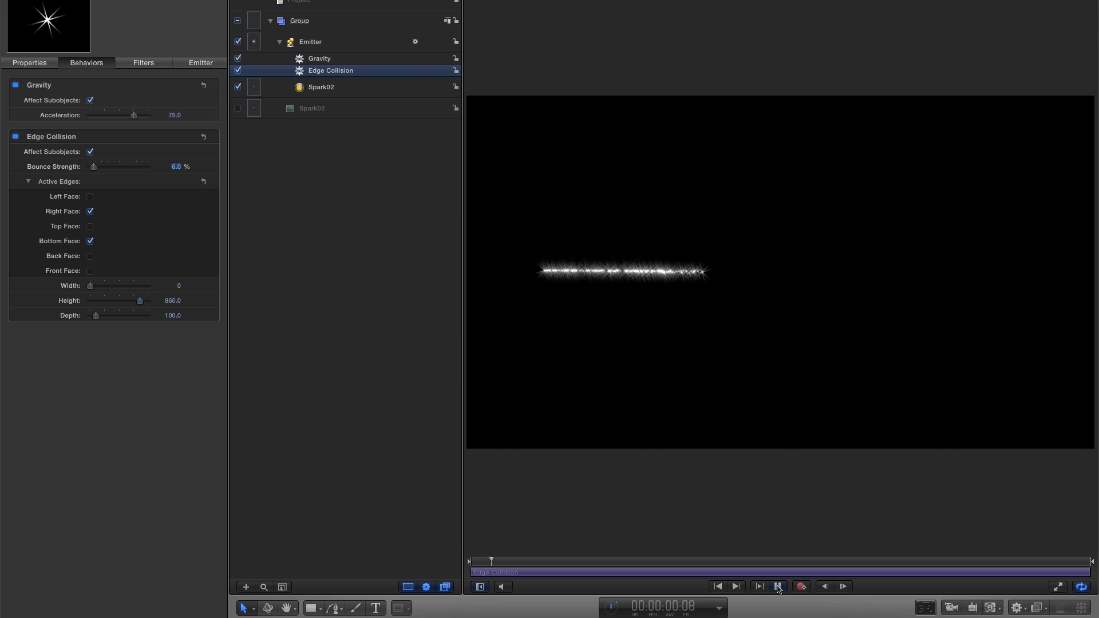
Stop playback and add a new group directly under the project.
left_click(777, 586)
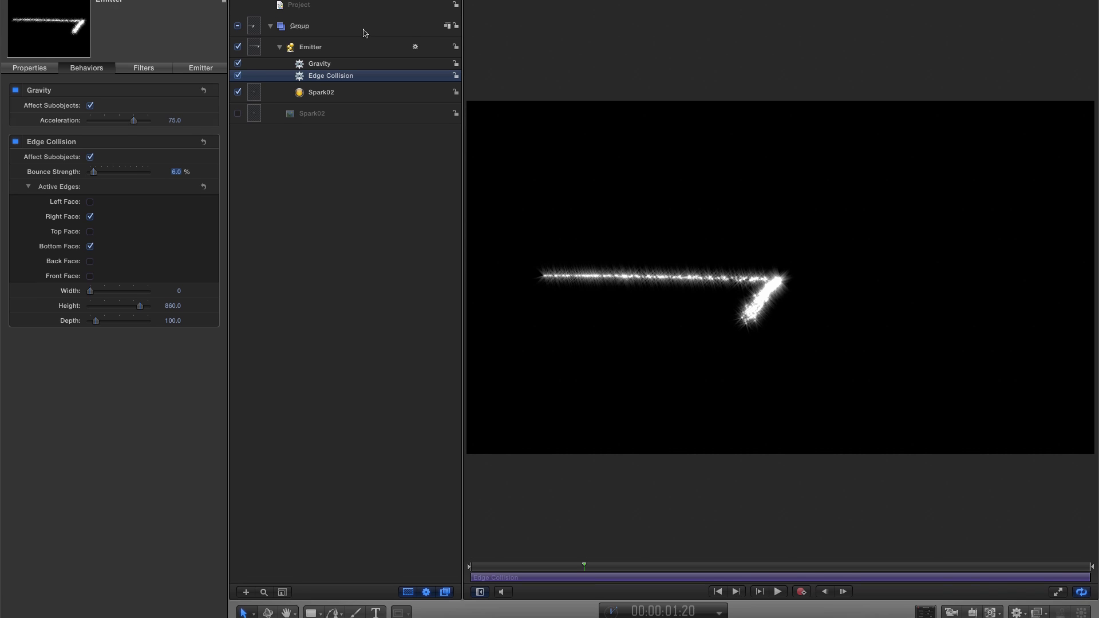
left_click(316, 50)
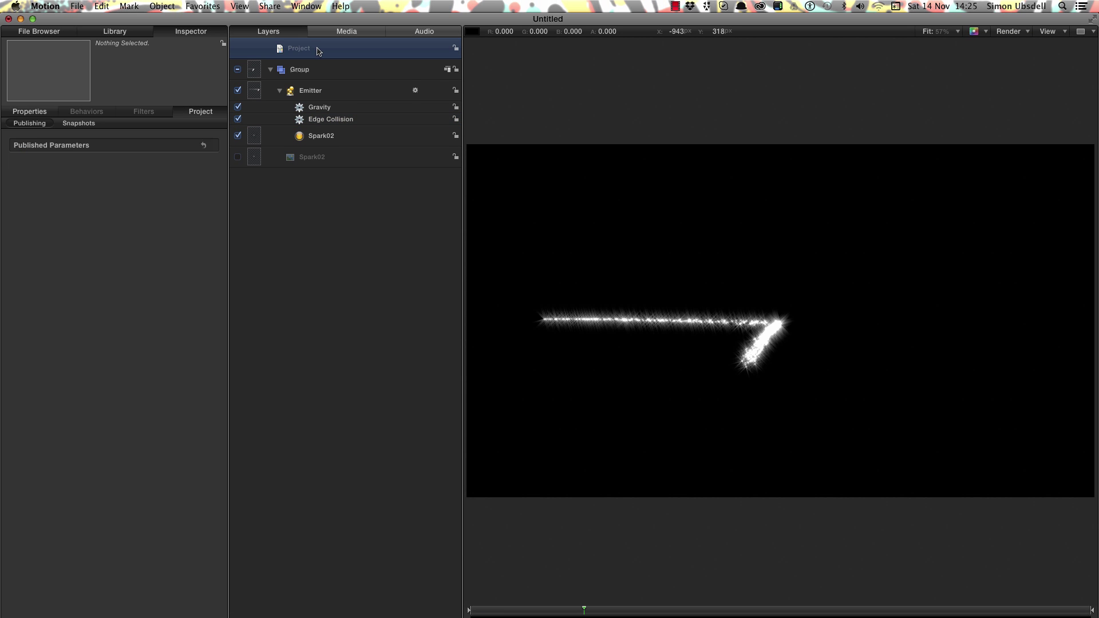
left_click(161, 5)
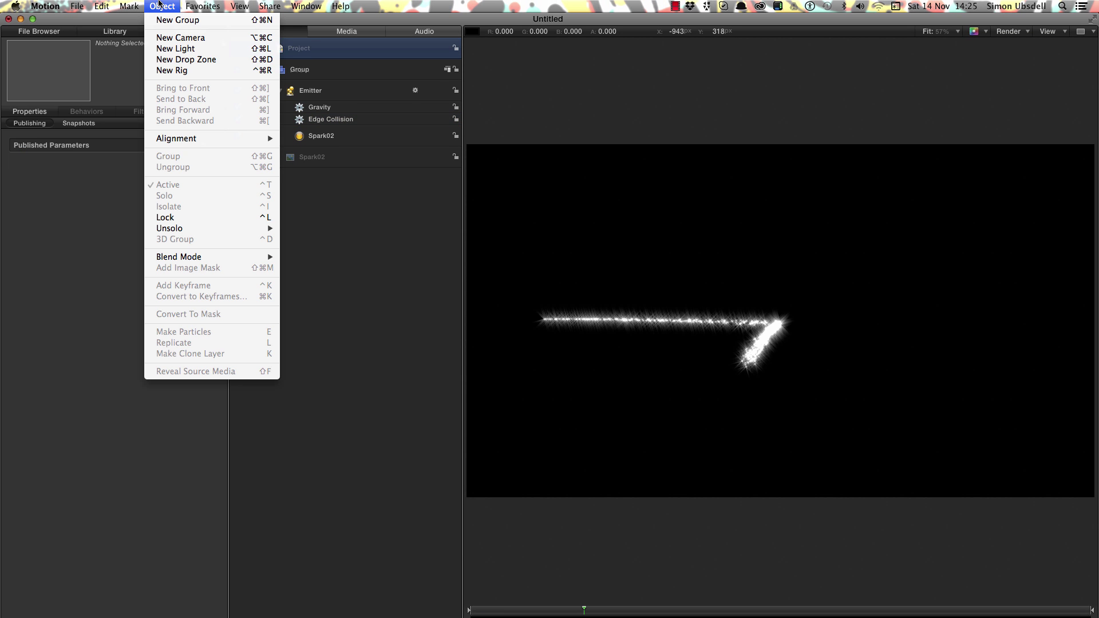
left_click(171, 20)
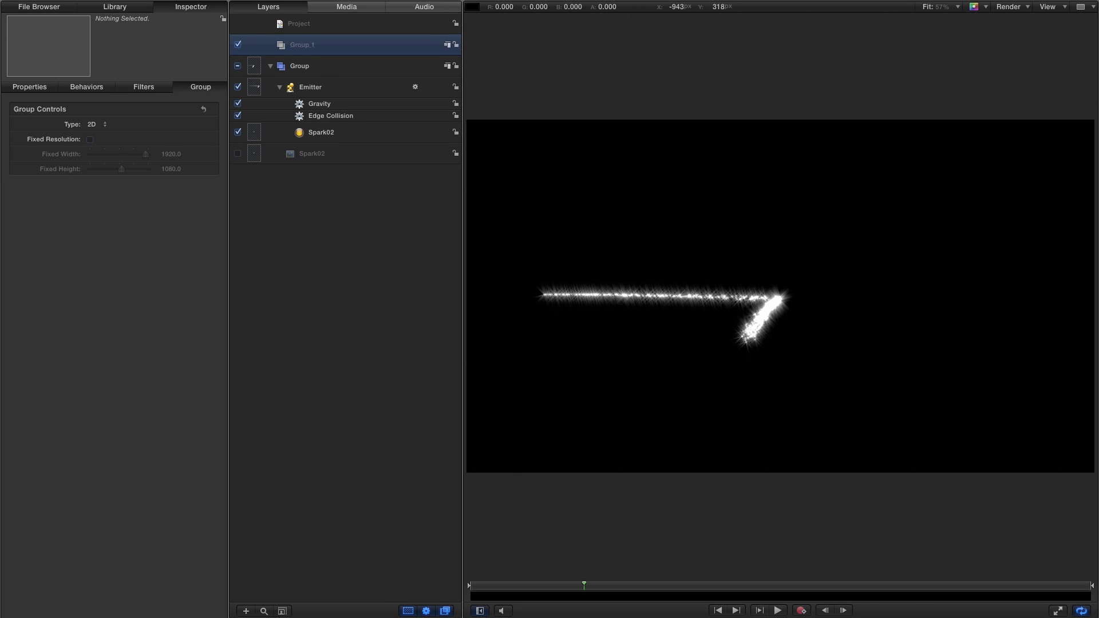
Draw a rectangle covering the whole canvas in the new group.
left_click(313, 608)
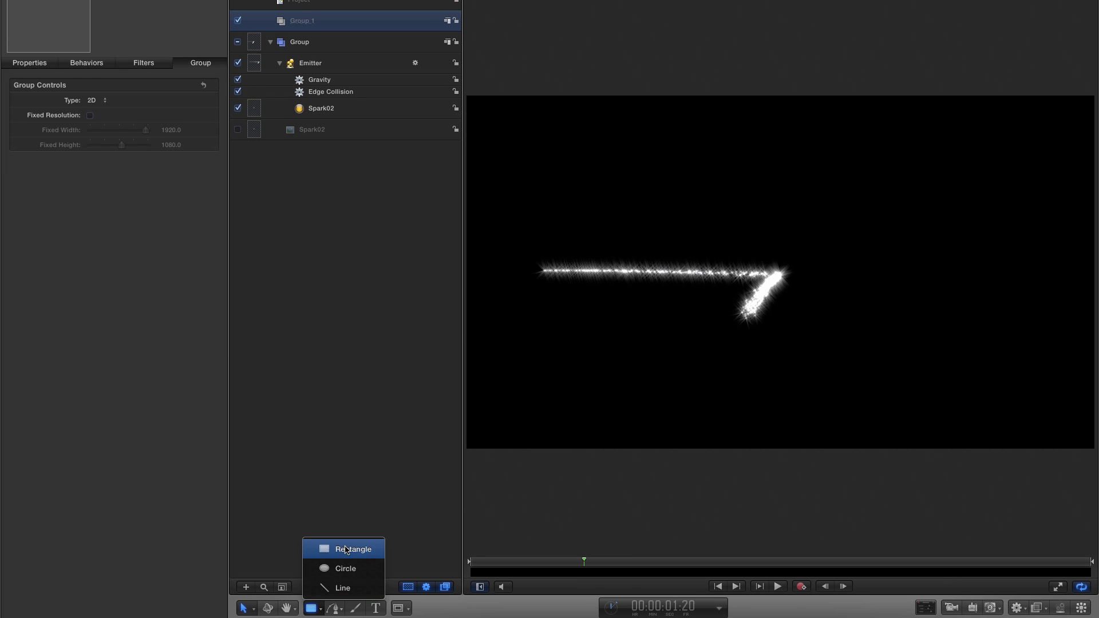
left_click(382, 554)
left_click_drag(473, 85, 1096, 468)
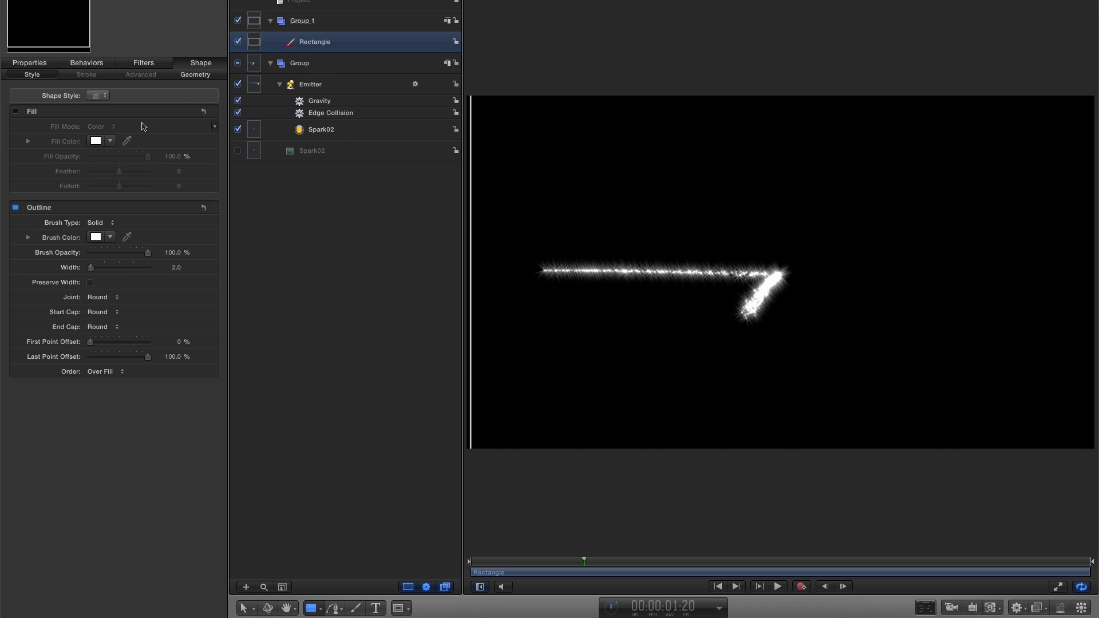
Turn off the rectangle's outline, enable its fill and set the fill color to a very dark blue.
left_click(15, 207)
left_click(16, 111)
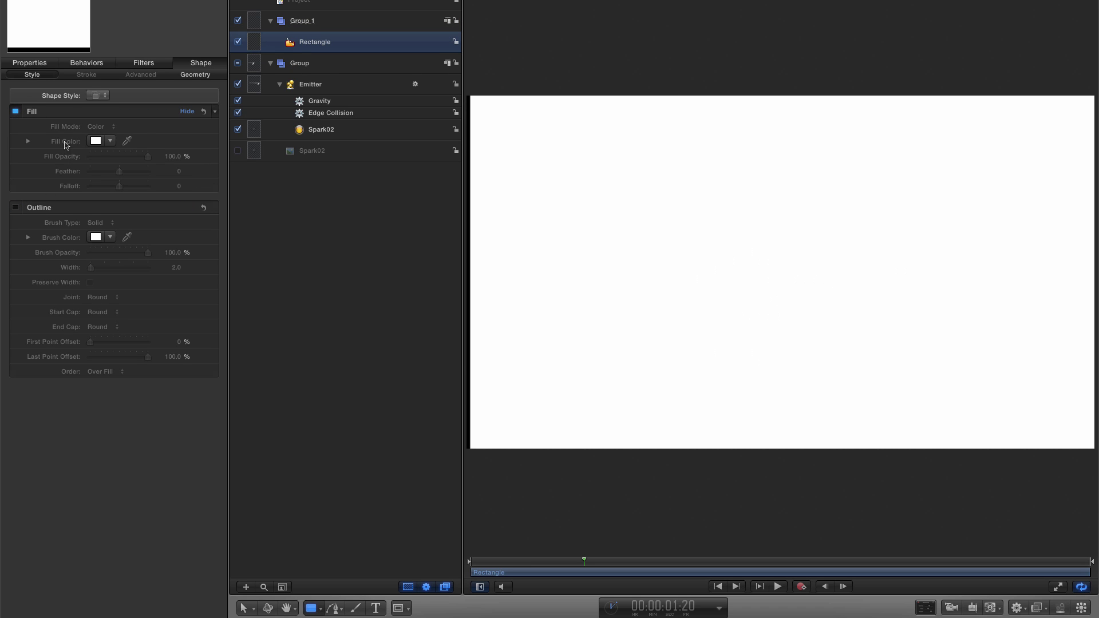
left_click(96, 141)
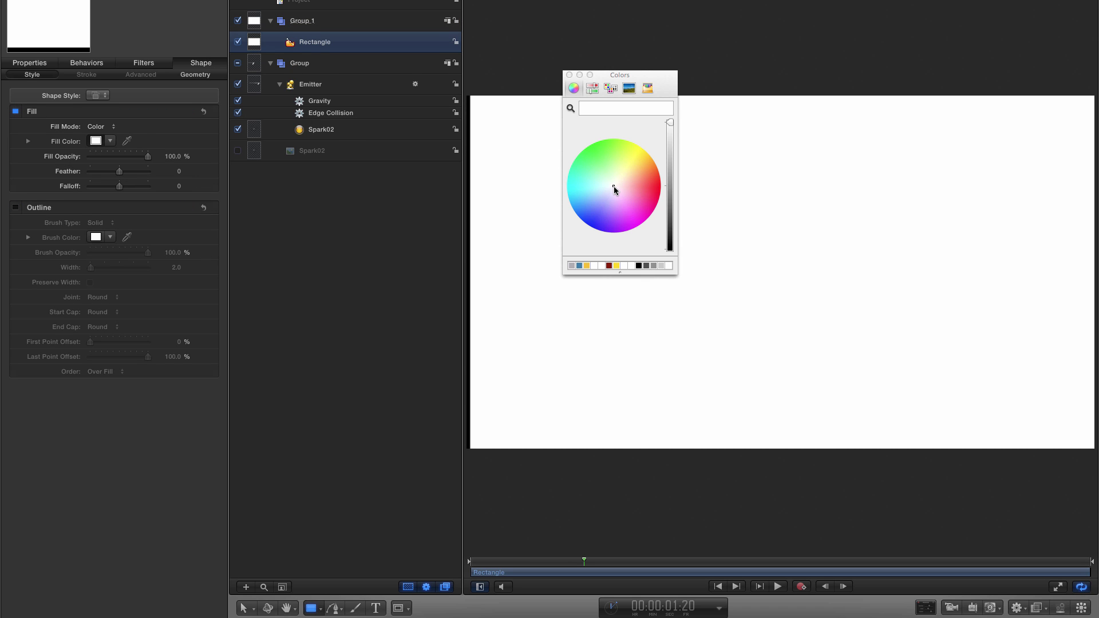
left_click_drag(613, 187, 604, 204)
left_click_drag(667, 122, 678, 230)
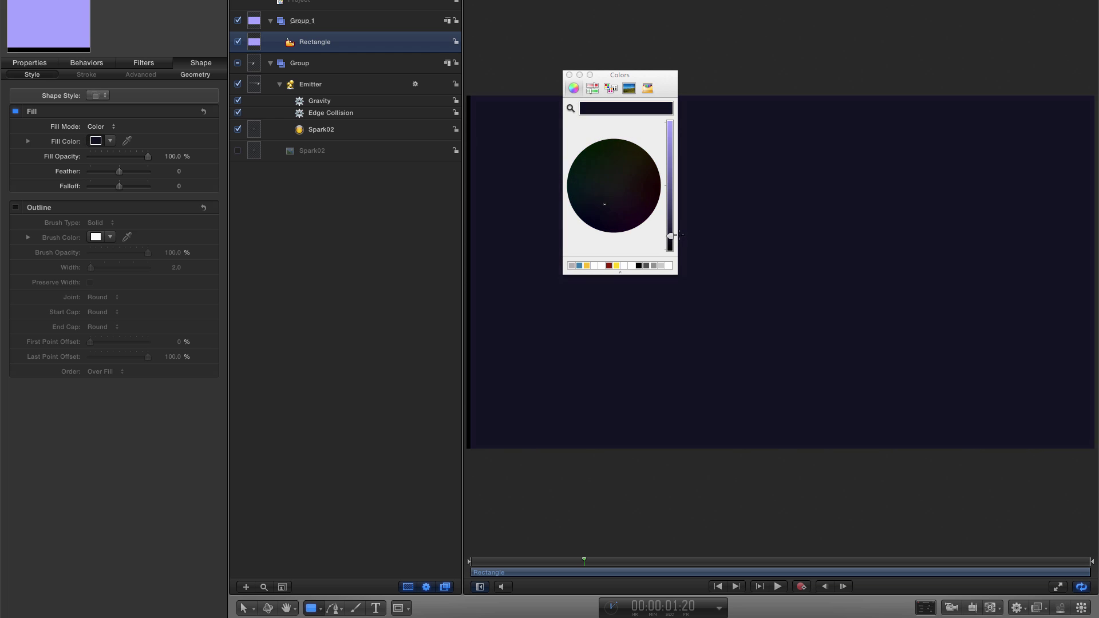
left_click(569, 75)
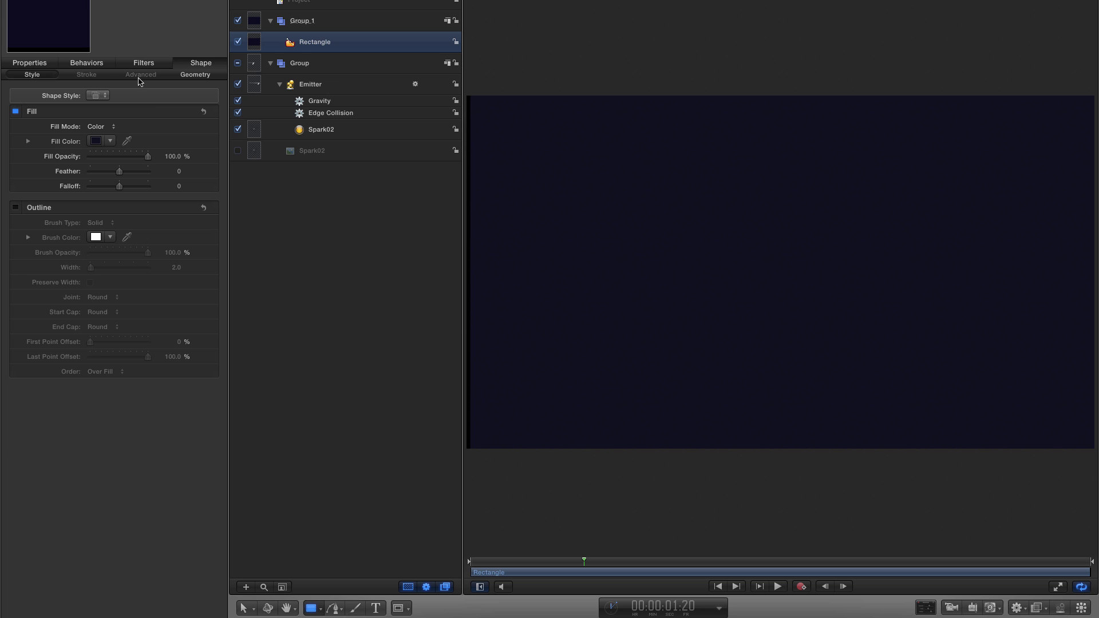
Reset the rectangle's transform and set its X rotation to 90° to lay it flat.
left_click(29, 65)
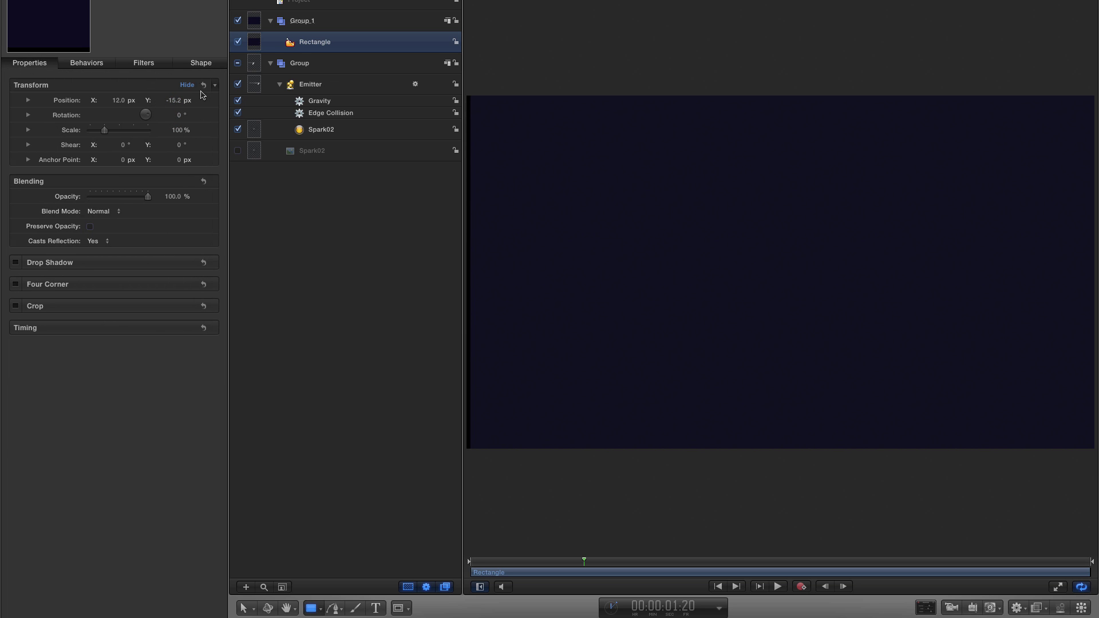
left_click(204, 85)
left_click(28, 115)
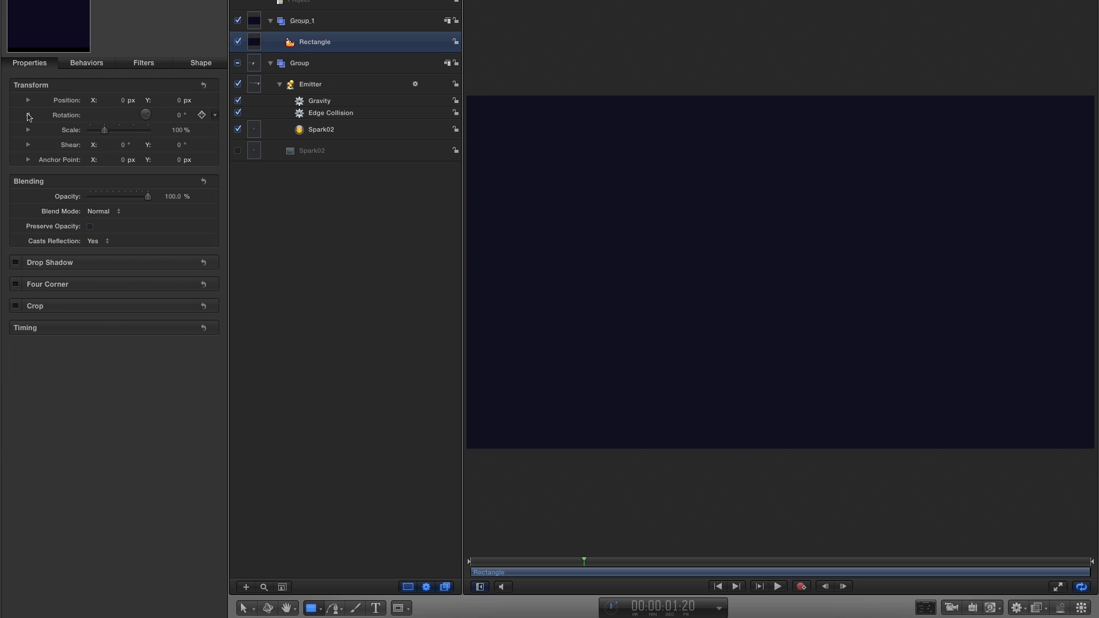
left_click(180, 130)
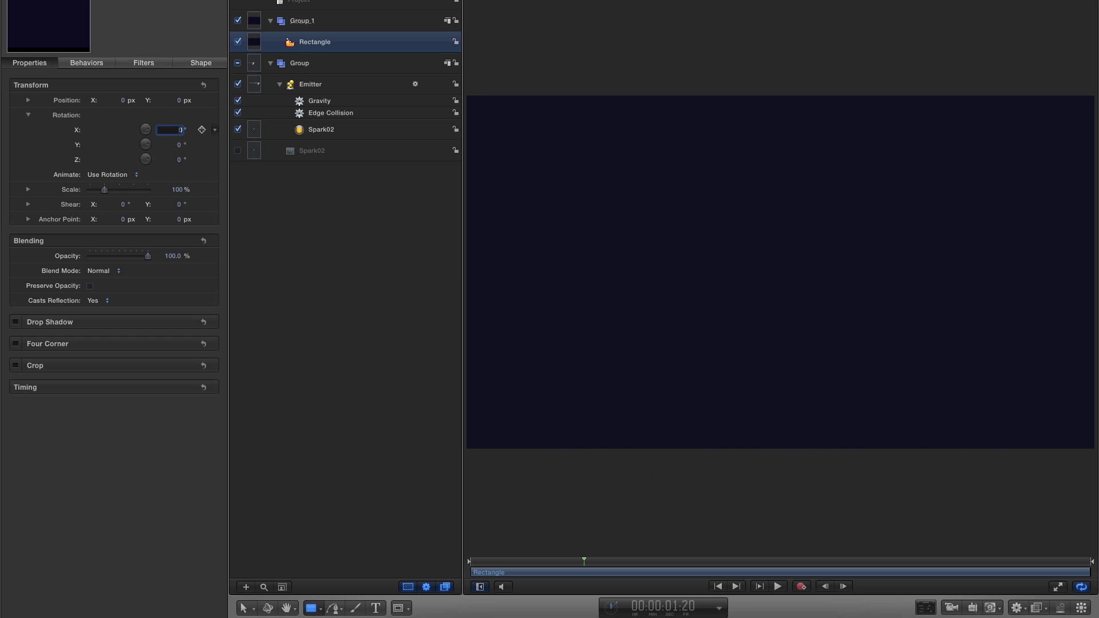
type("90")
key("Return")
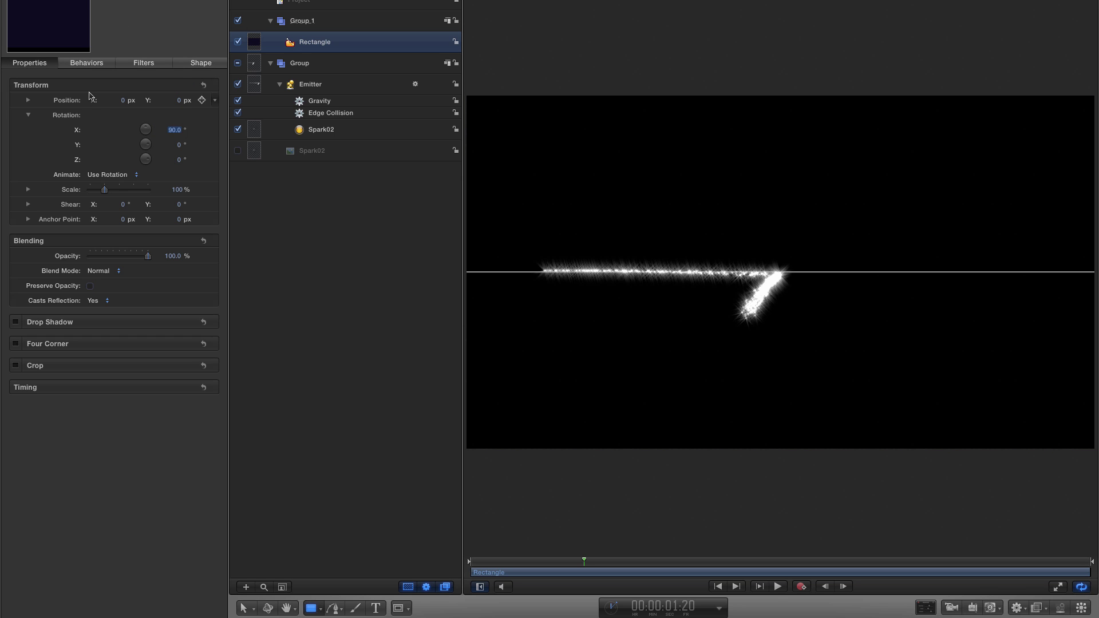
Go to 00:00:05:10 and lower the rectangle's Y position so it forms a floor where the sparks land.
left_click_drag(740, 567, 808, 568)
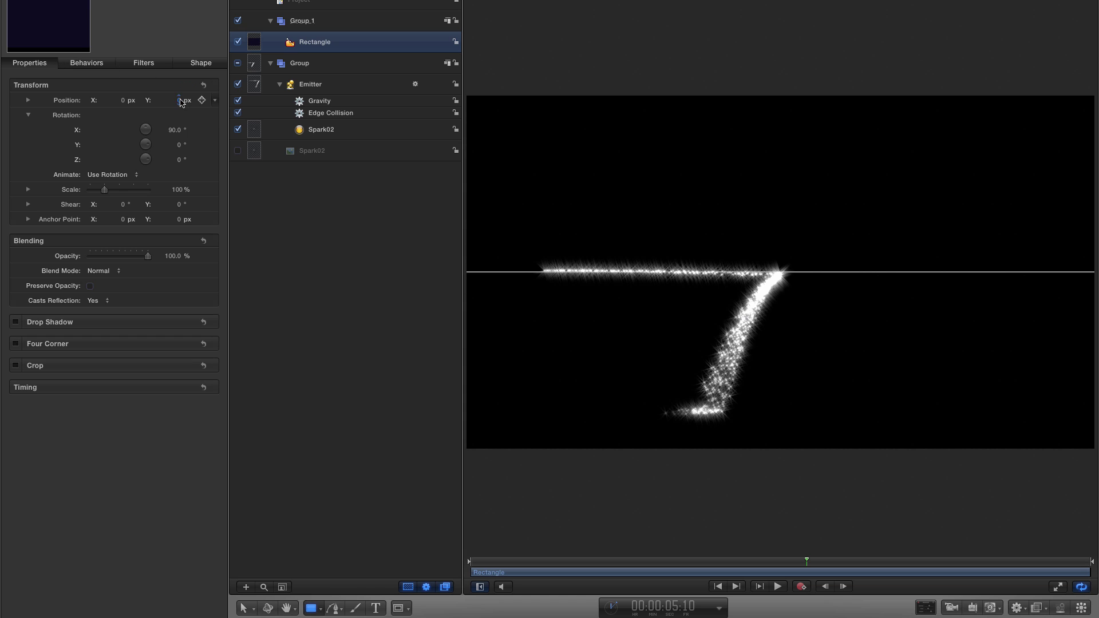
left_click(28, 100)
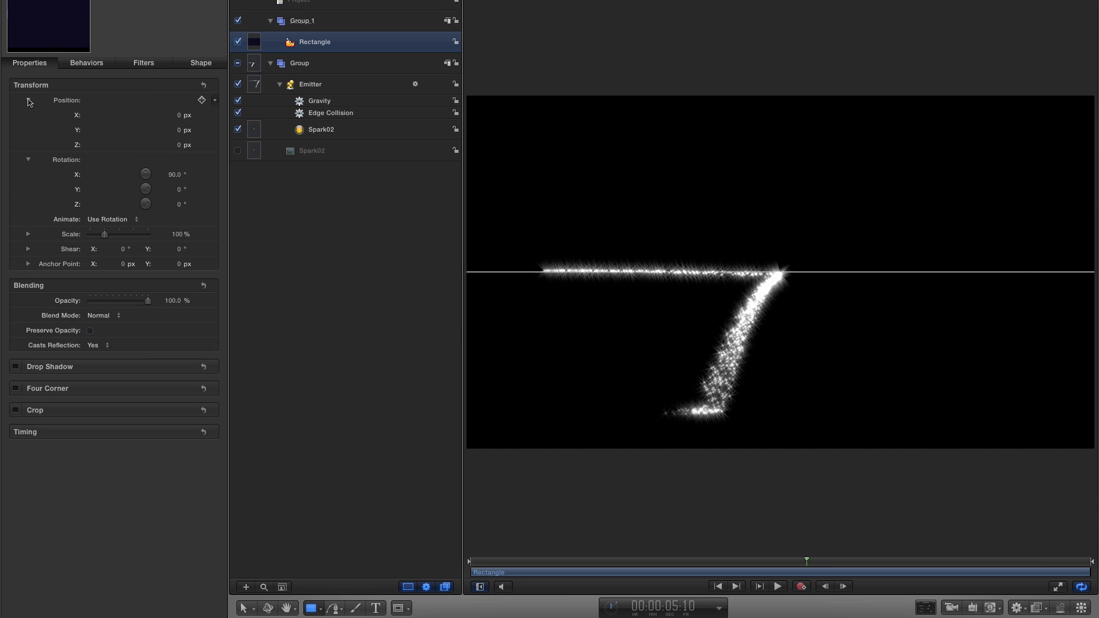
left_click(179, 131)
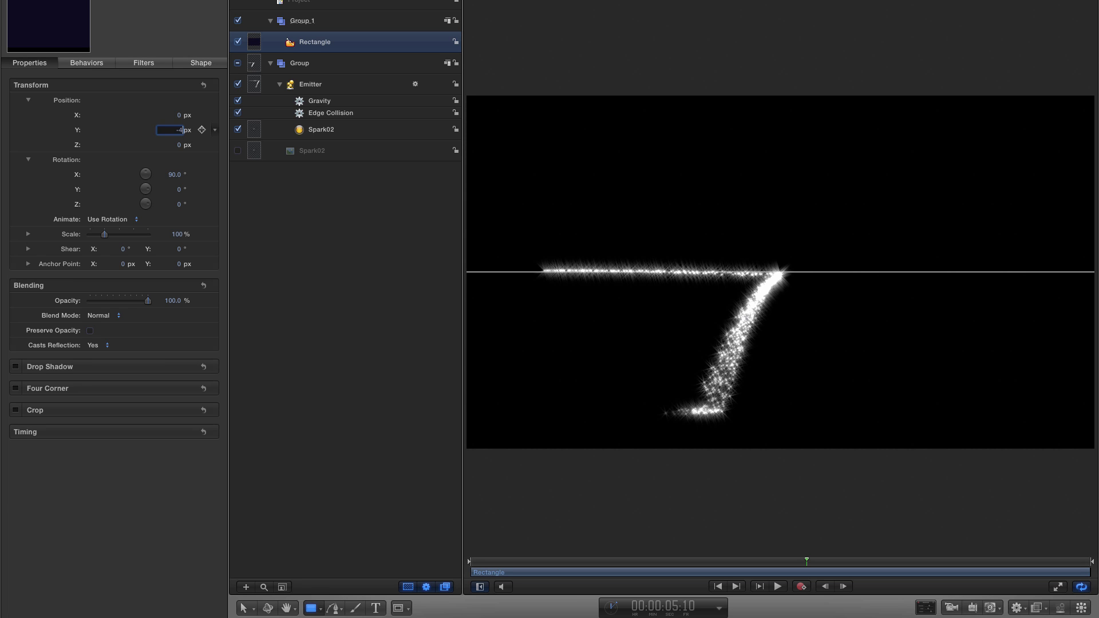
key("Return")
Move the floor rectangle's group below the emitter group in the layer order and play the animation from the start.
left_click_drag(301, 21, 260, 160)
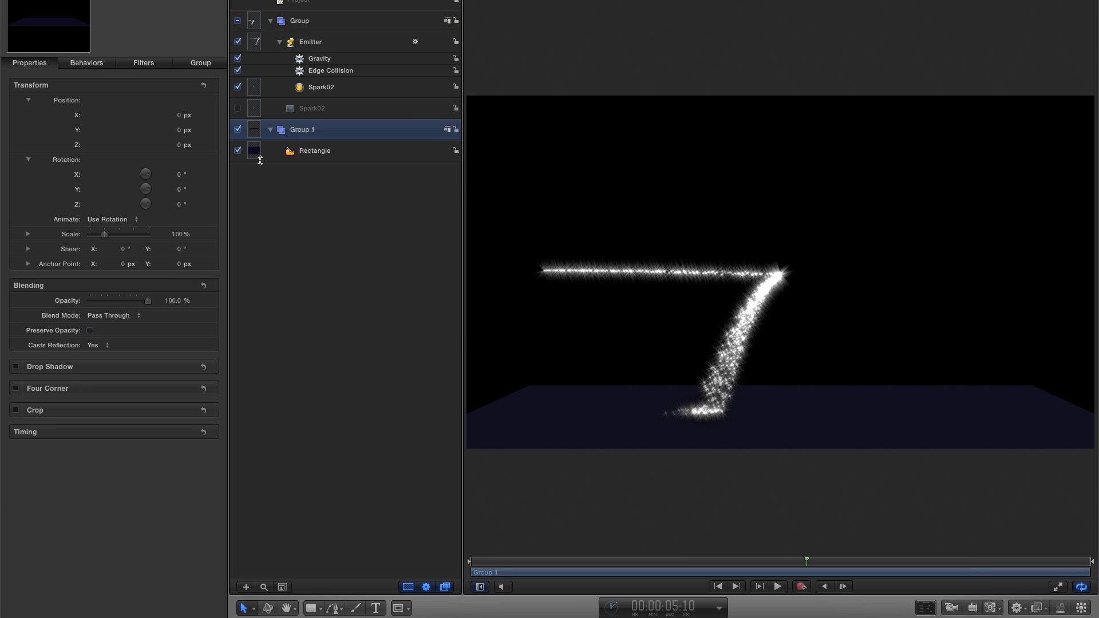
left_click(718, 586)
left_click(777, 586)
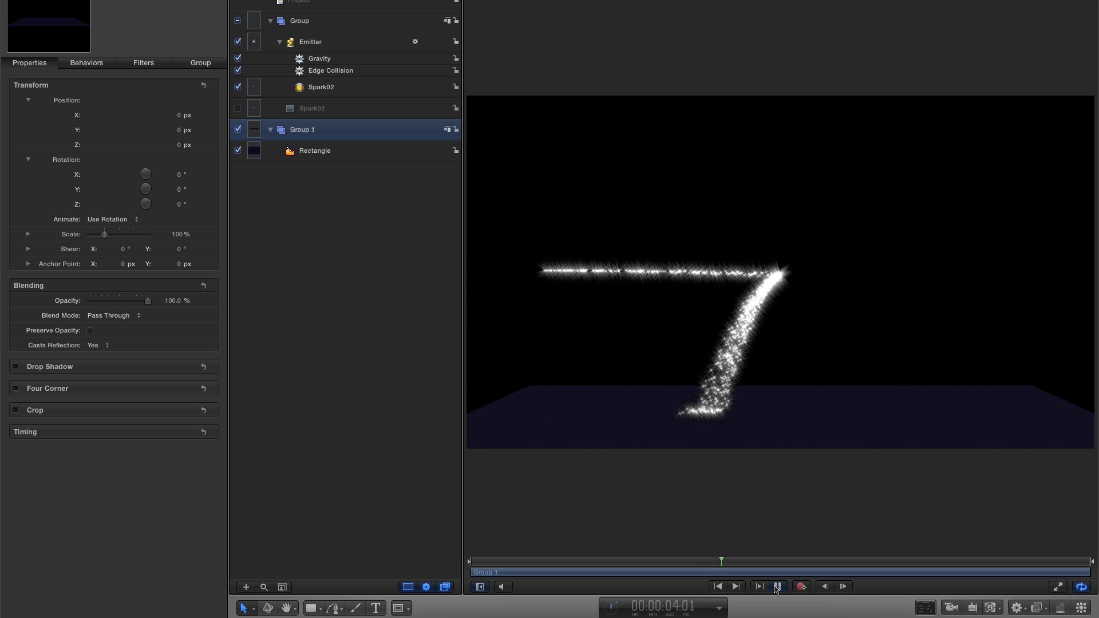
left_click(777, 587)
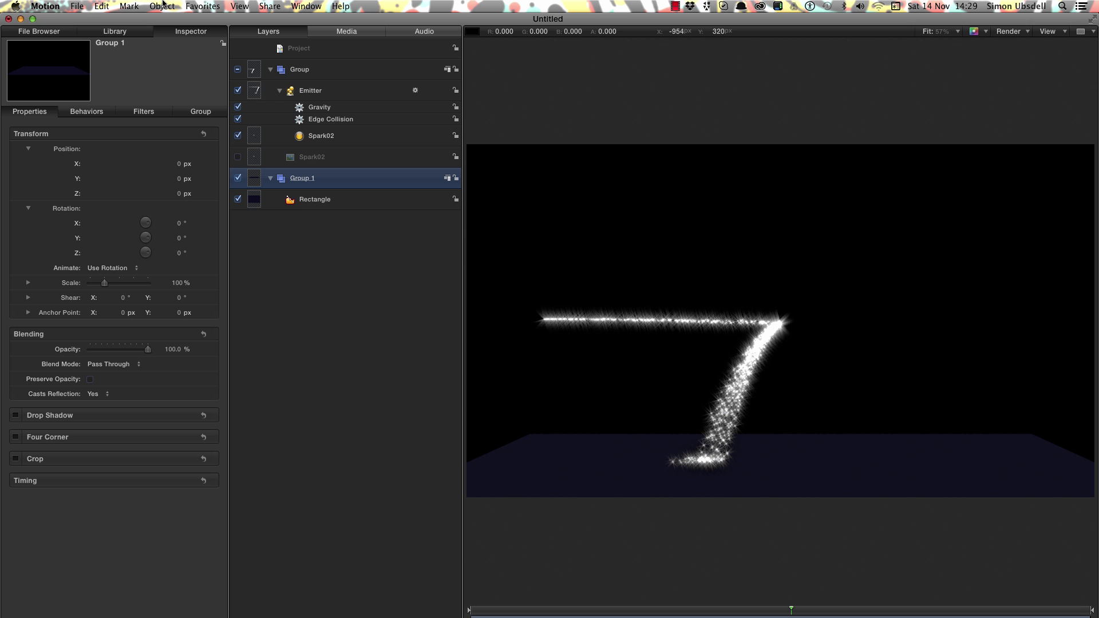
Add a new light to the project and switch the existing 2D groups to 3D.
left_click(162, 6)
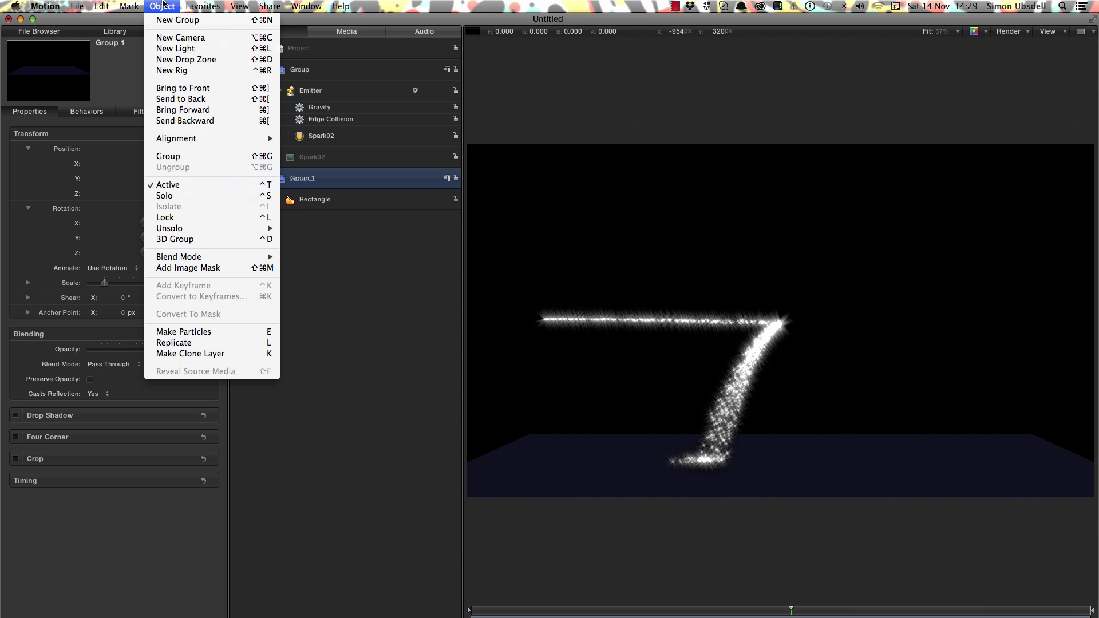
left_click(179, 49)
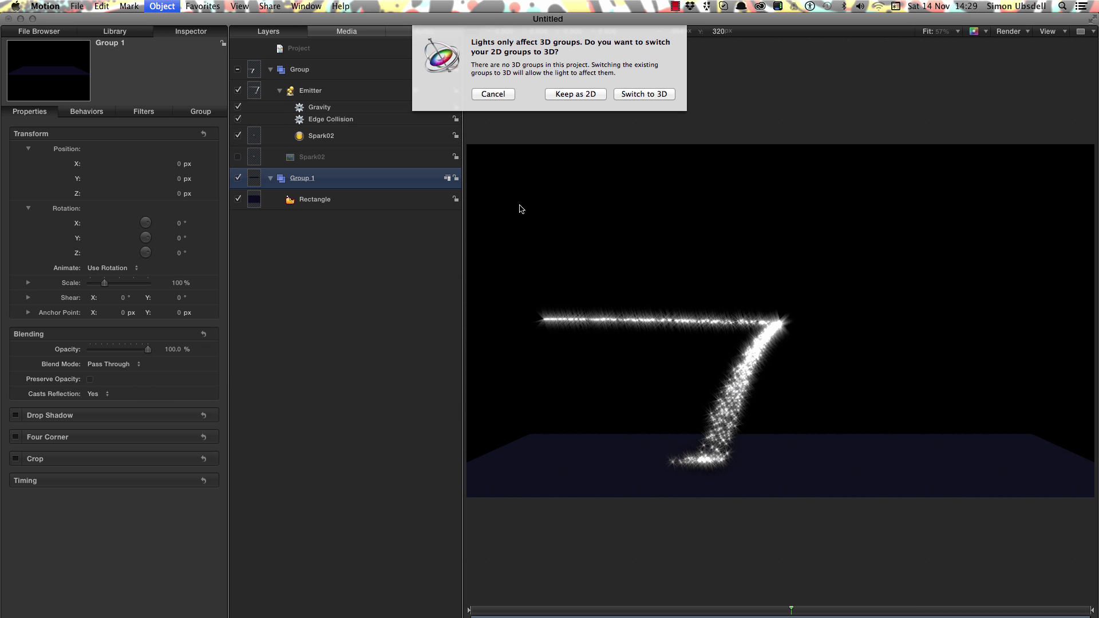
left_click(650, 96)
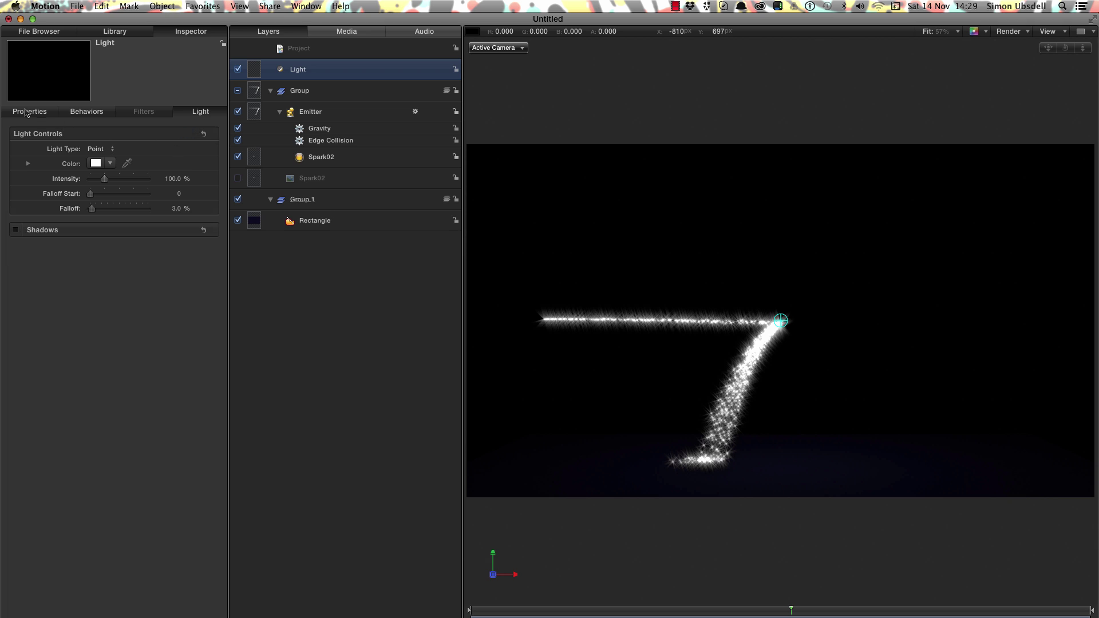
Set the light's Z position to 0 px and its intensity to 750%.
left_click(25, 112)
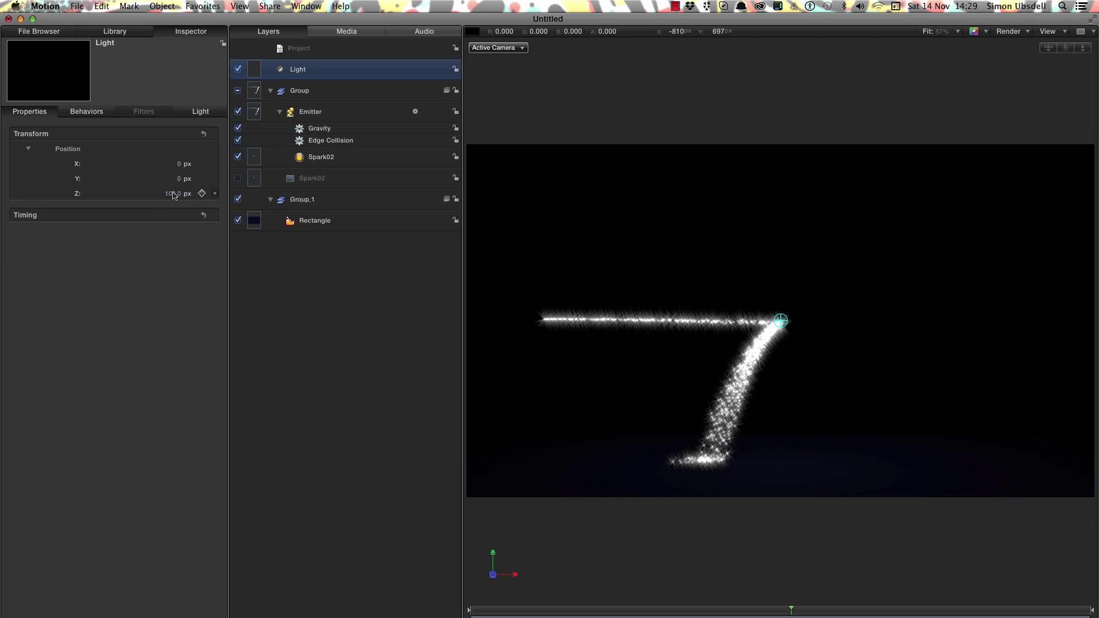
left_click(174, 194)
type("0")
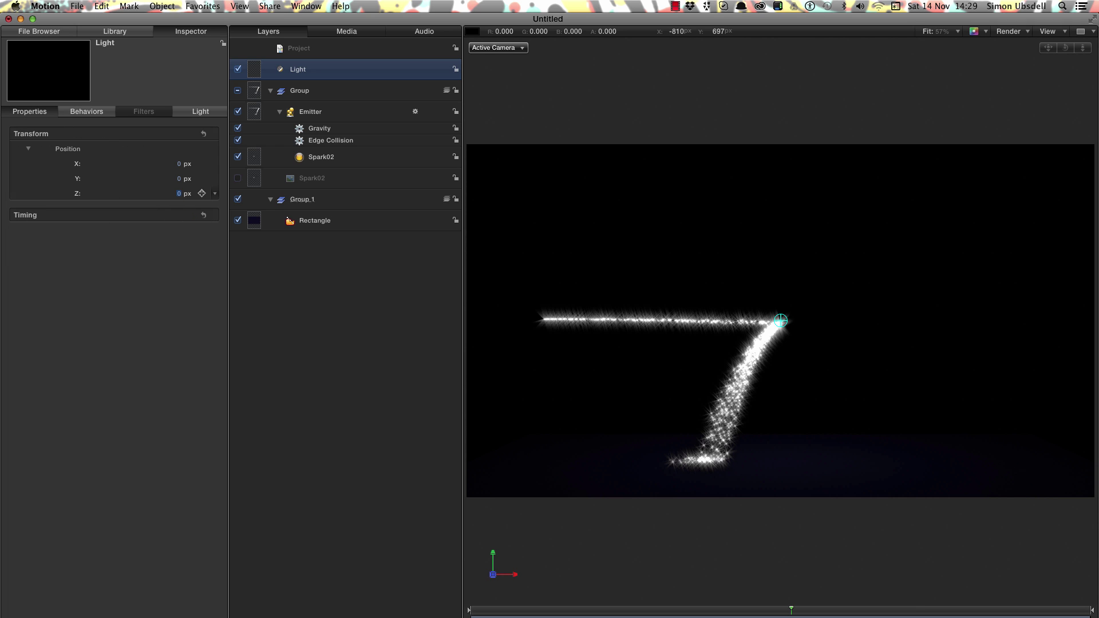
left_click(203, 113)
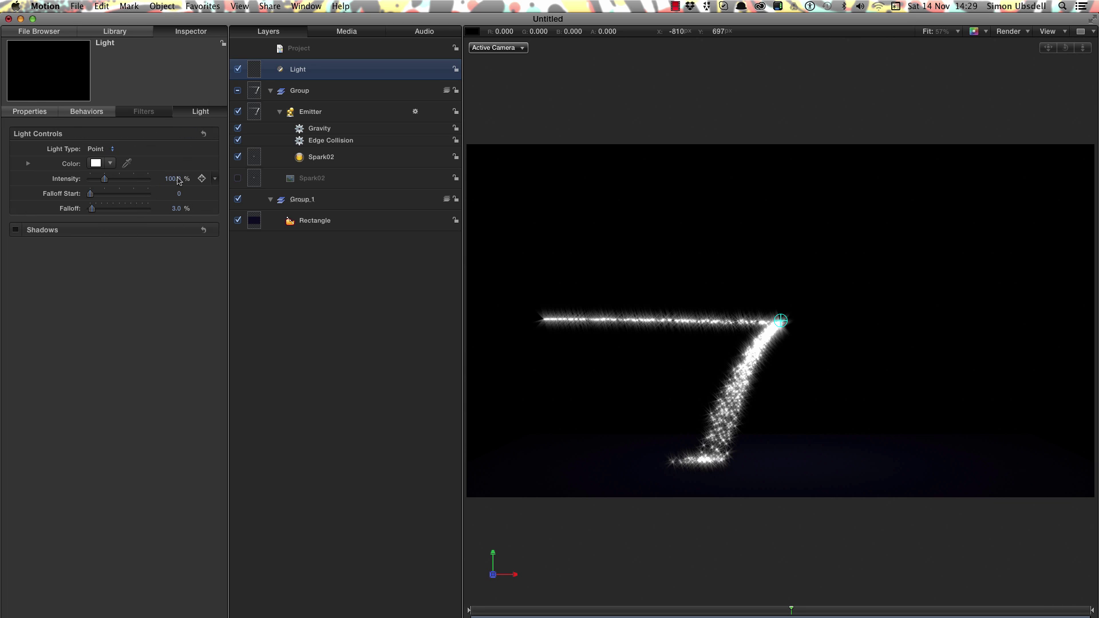
left_click(175, 180)
type("750")
key("Return")
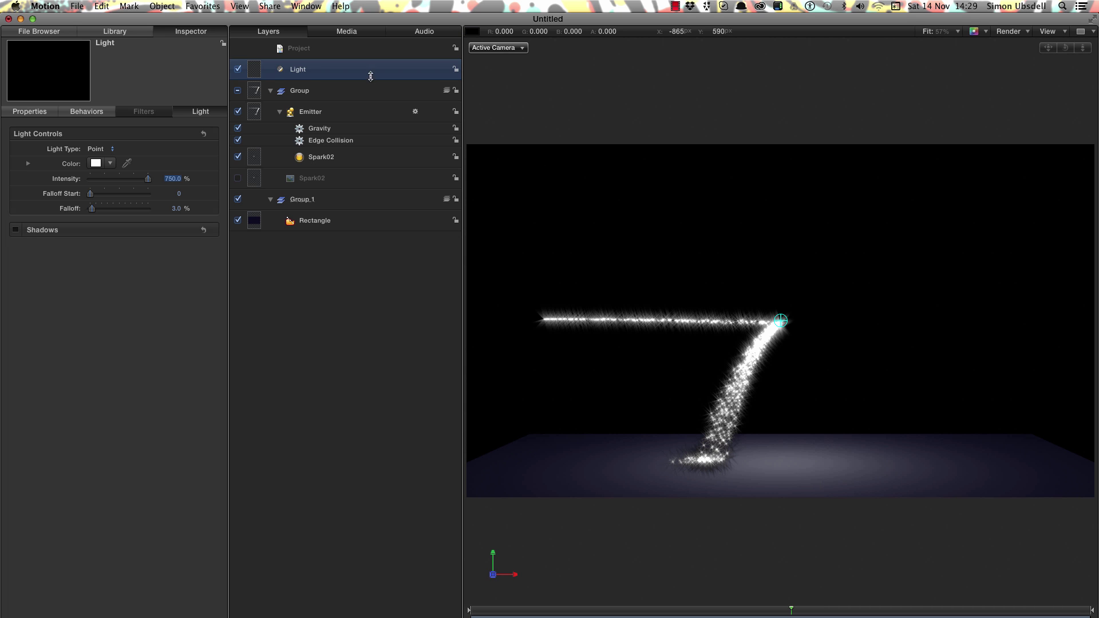
Set the emitter's blend mode to Screen and play the animation to check the sparks against the floor.
left_click(255, 111)
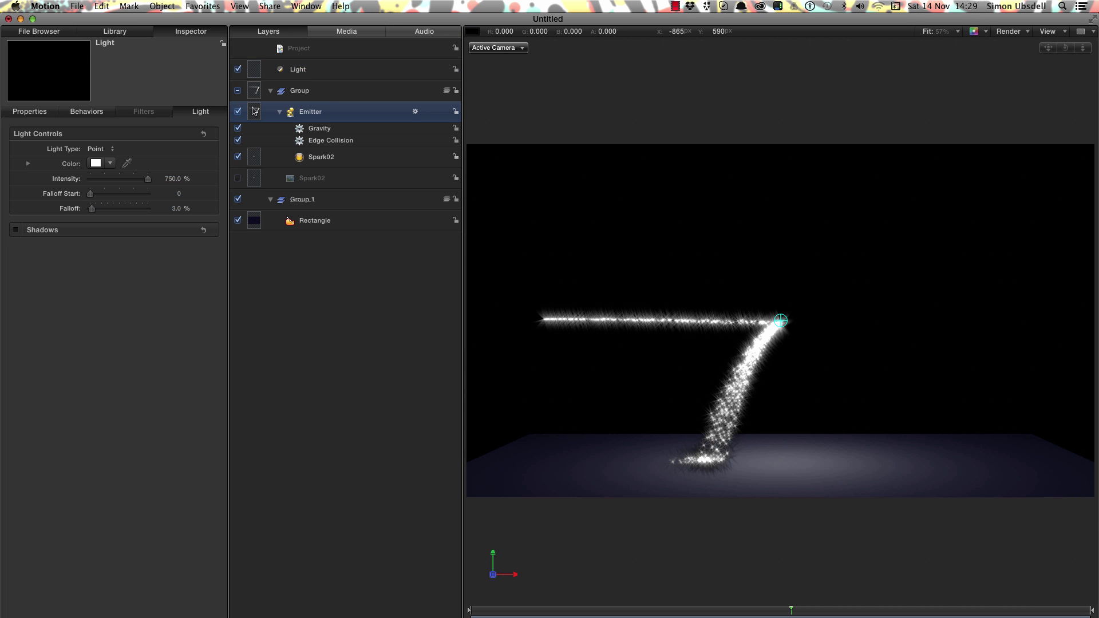
left_click(32, 112)
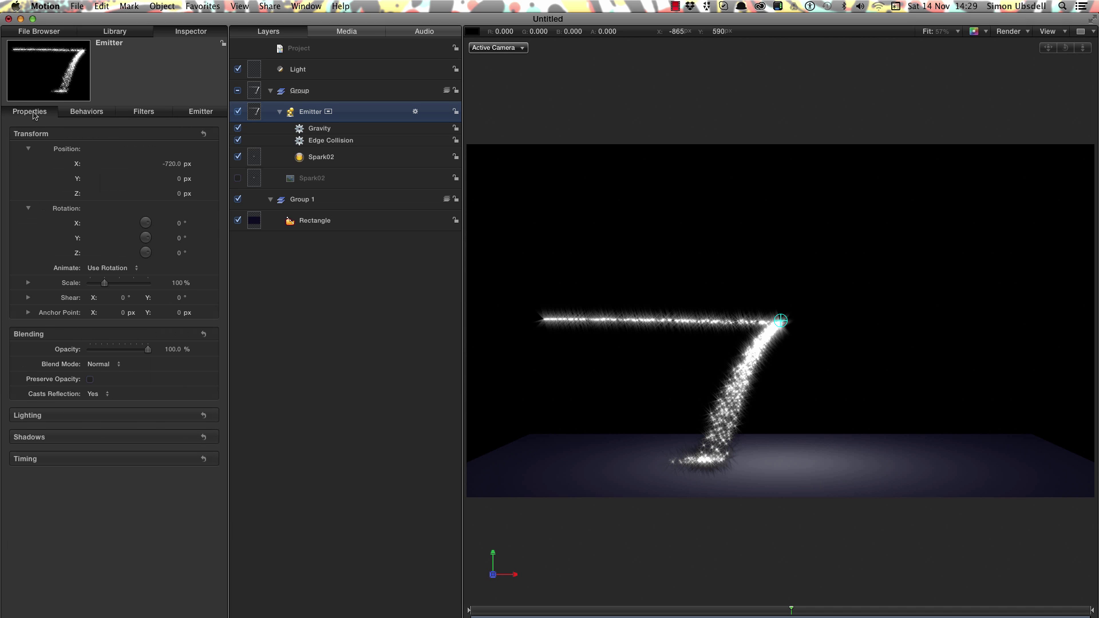
left_click(103, 364)
left_click(113, 452)
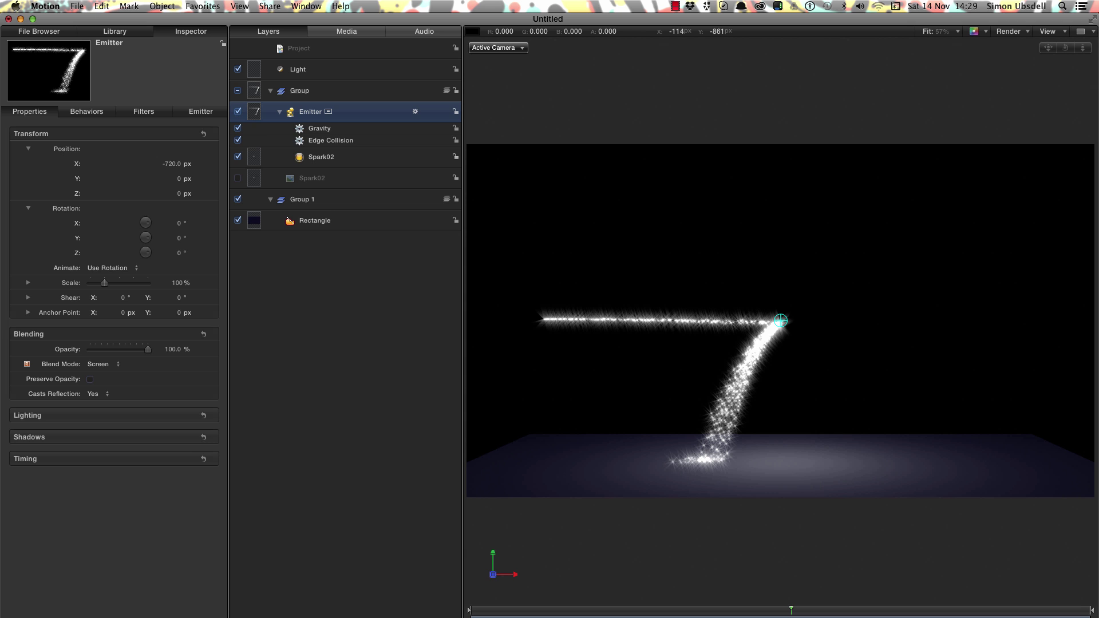
key("space")
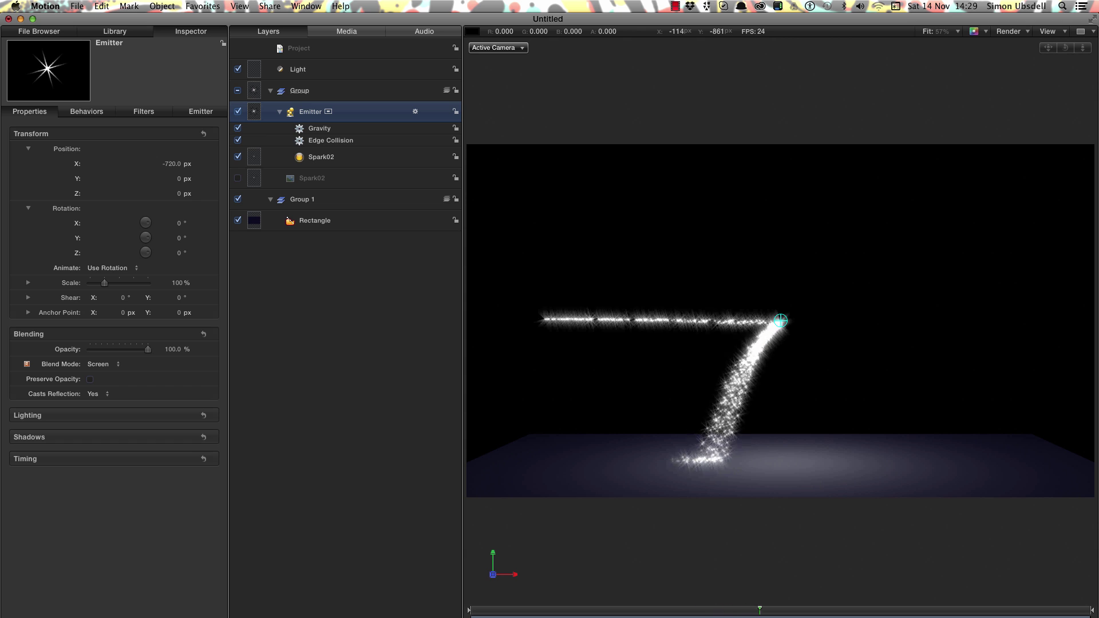
key("space")
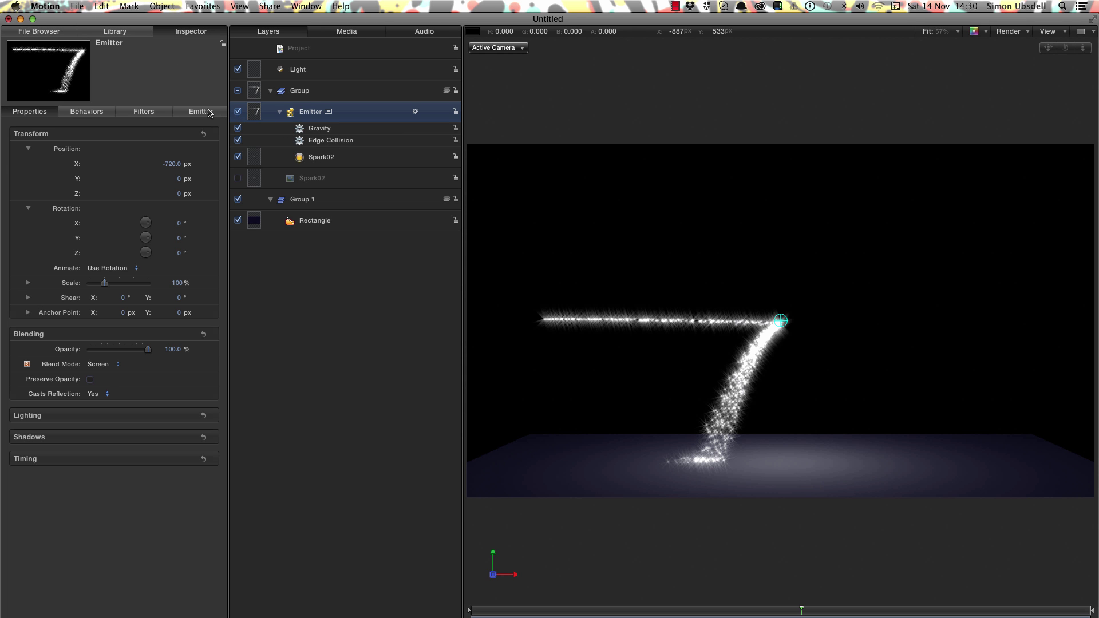
Review the emitter controls and the Edge Collision behavior's bounce strength and active edges.
left_click(201, 111)
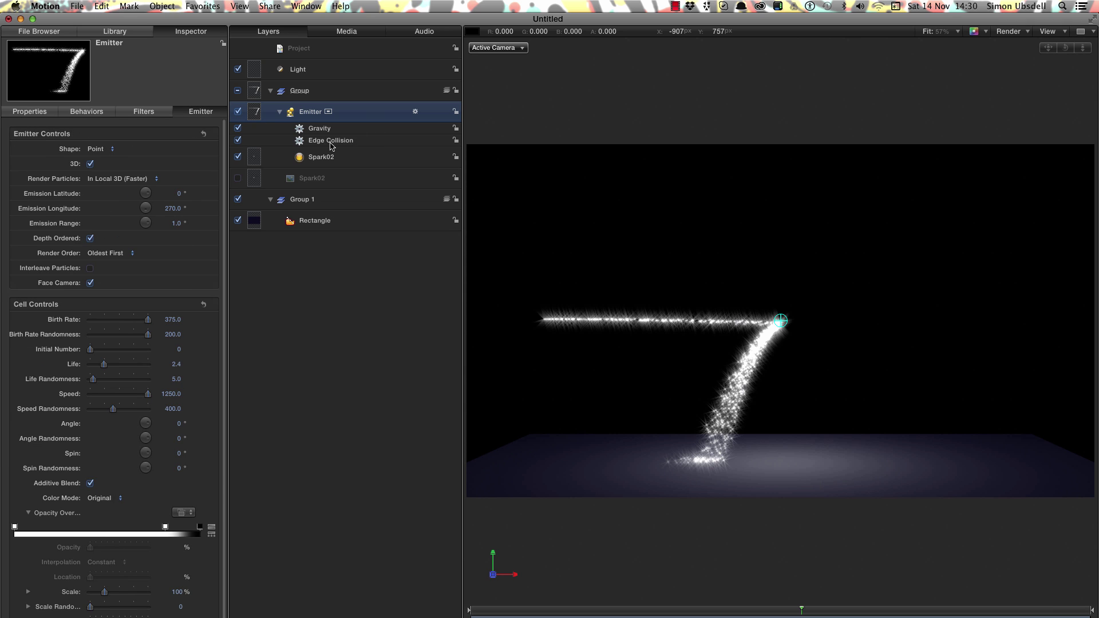
left_click(331, 141)
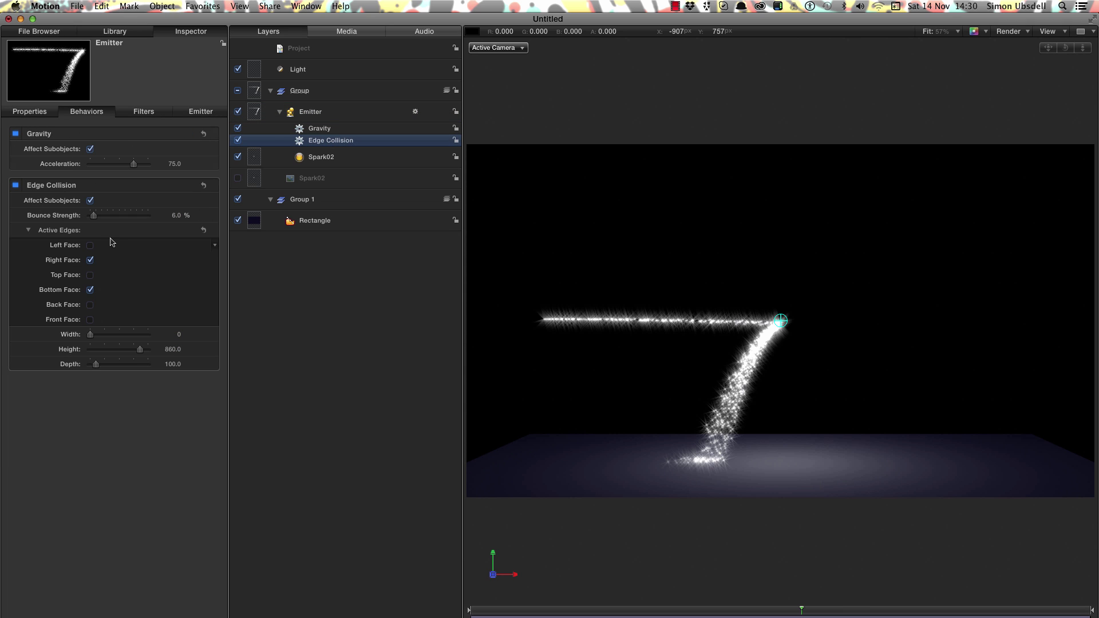
left_click(40, 216)
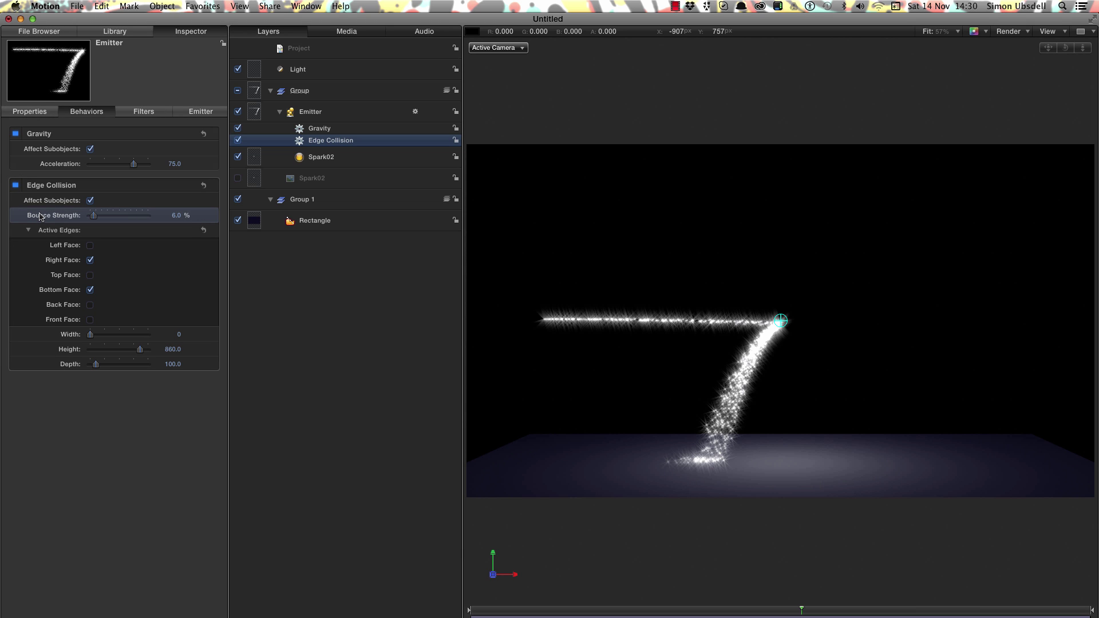
Add a Wriggle parameter behavior to the Edge Collision's Bounce Strength.
right_click(41, 216)
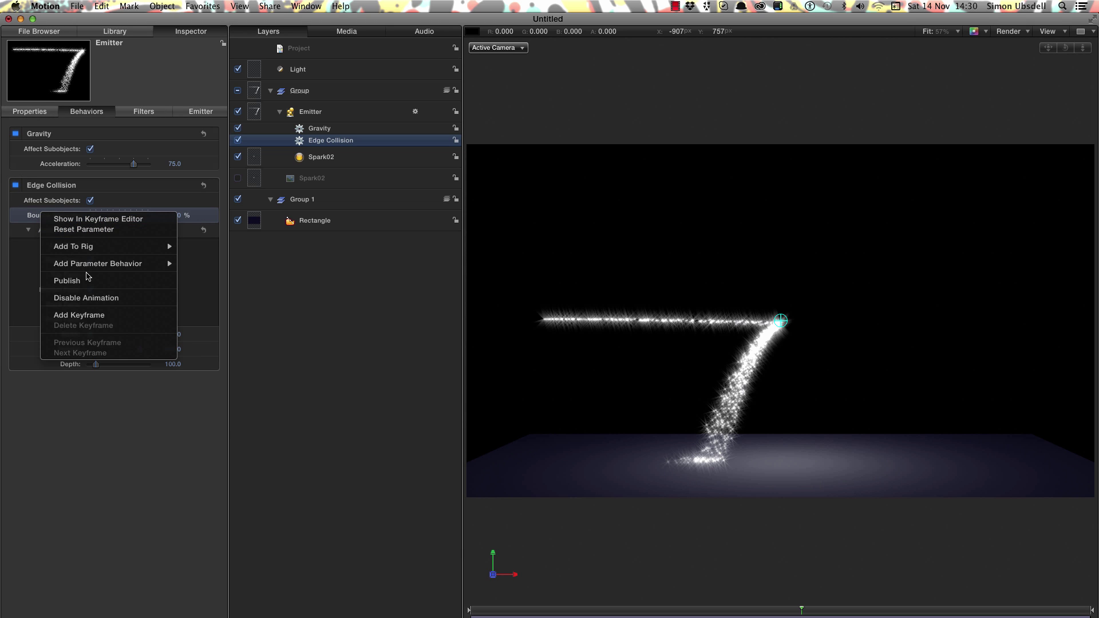
mouse_move(90, 266)
left_click(205, 418)
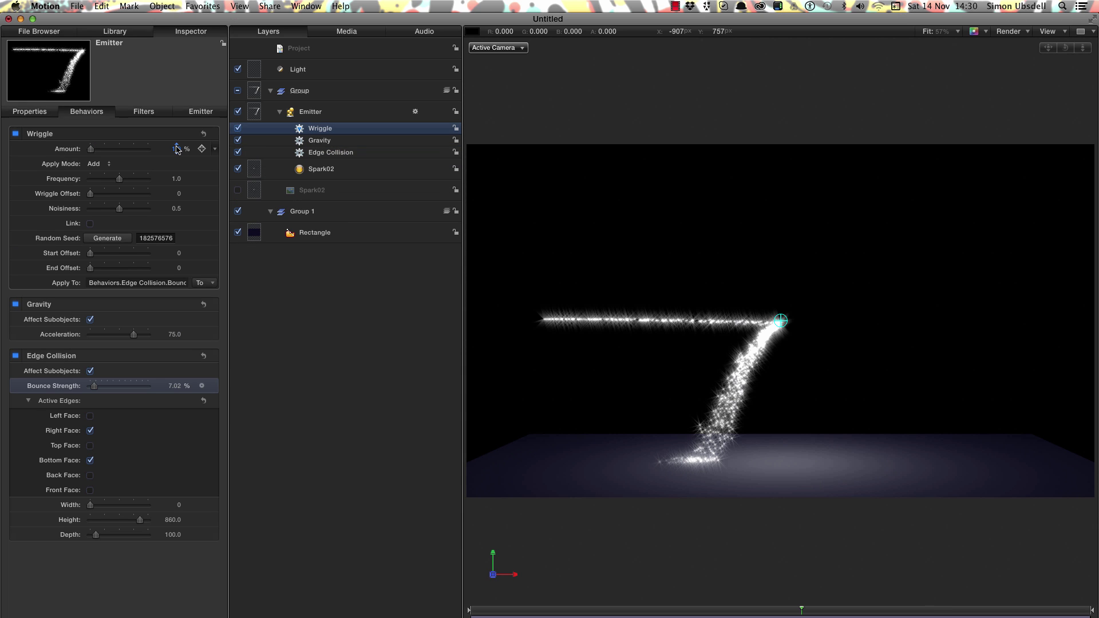
Set the Bounce Strength Wriggle to amount 4%, apply mode Add and Subtract and noisiness 1.0, checking the animation from the start.
left_click_drag(177, 150, 189, 150)
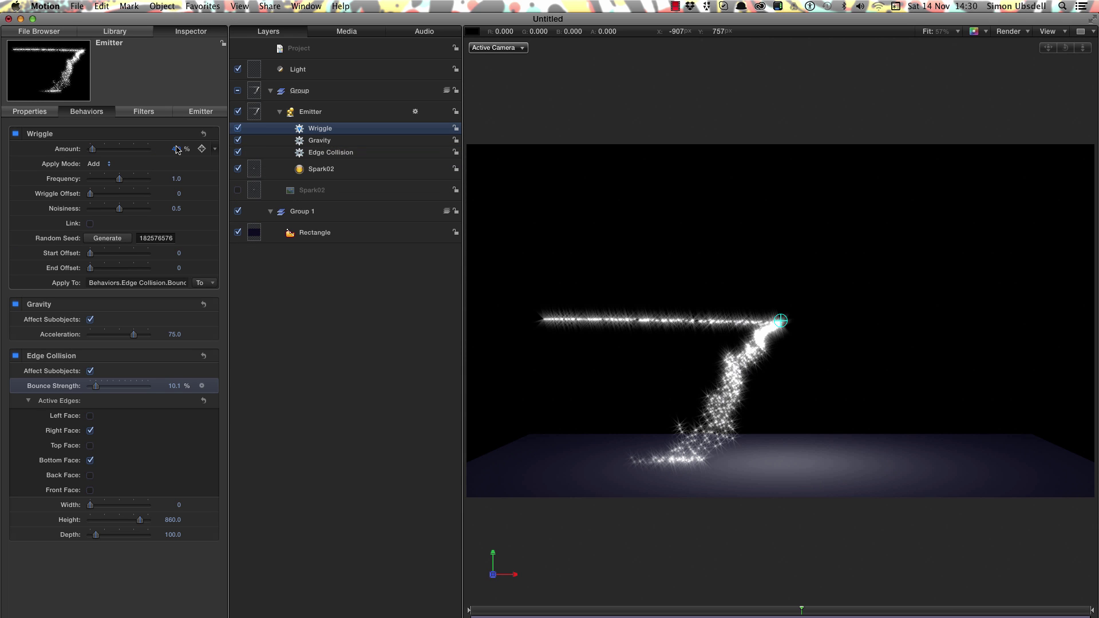
left_click(94, 164)
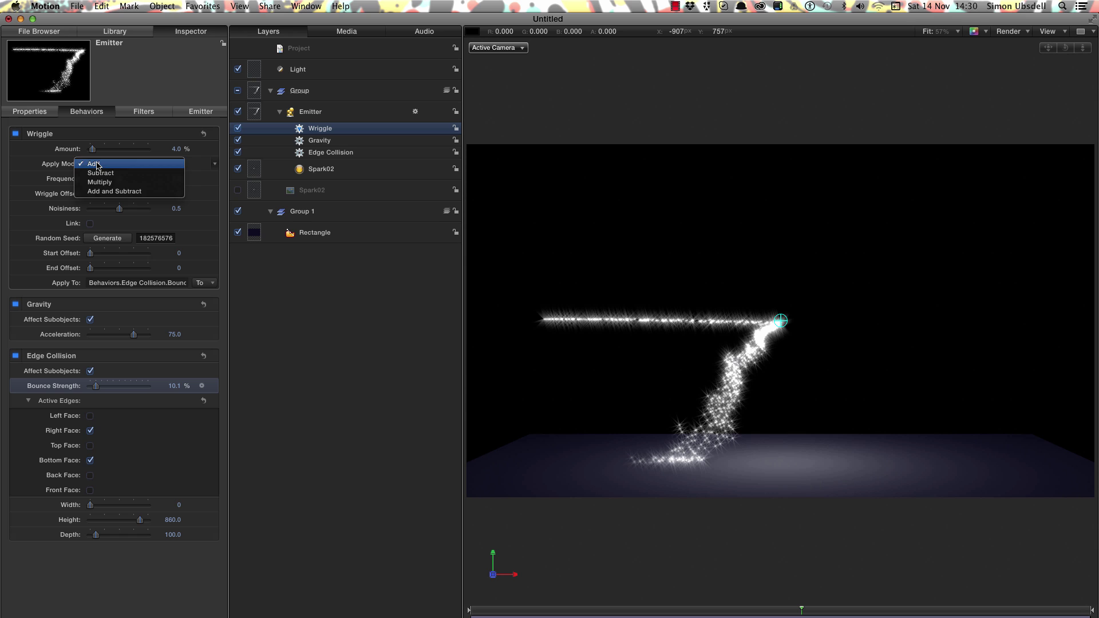
left_click(133, 194)
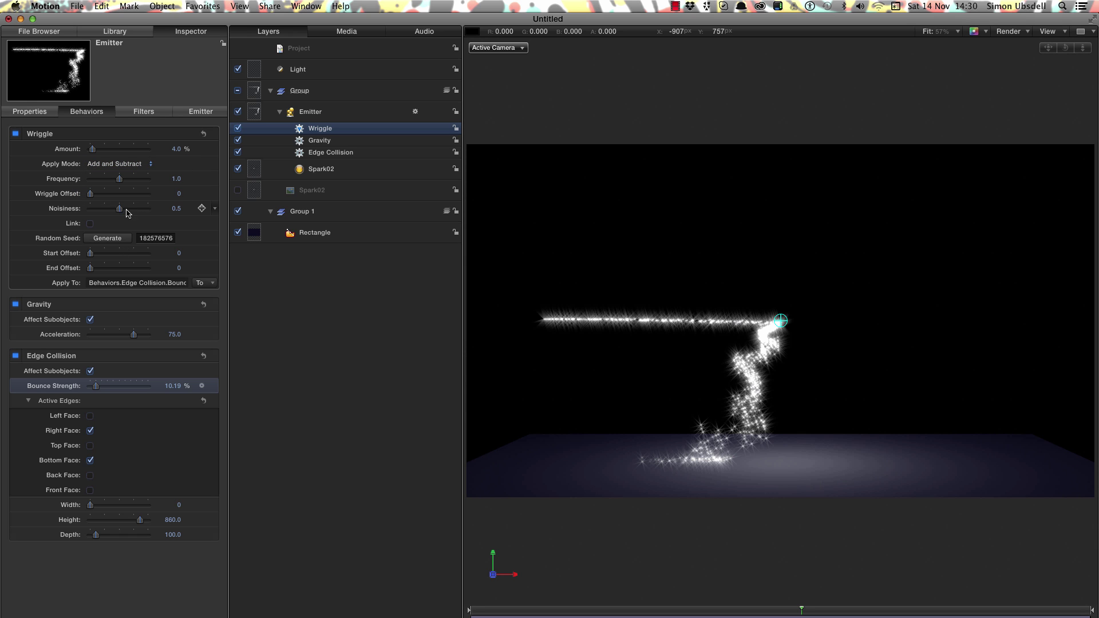
left_click_drag(119, 210, 150, 210)
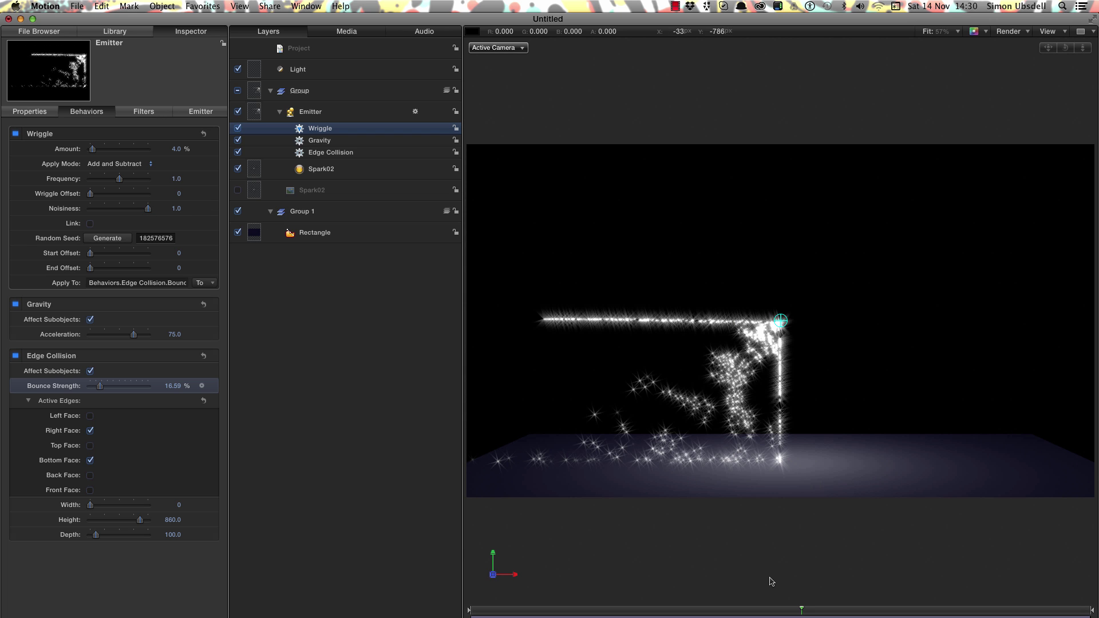
key("Home")
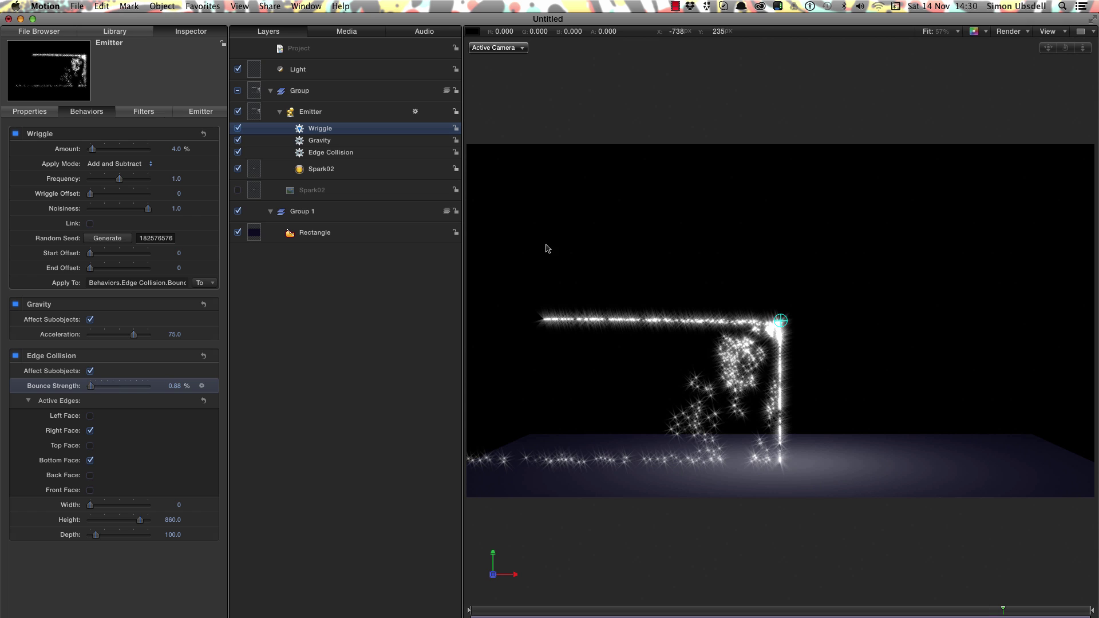
Rename the Wriggle behavior as Wriggle Bounce.
double_click(321, 129)
left_click(356, 129)
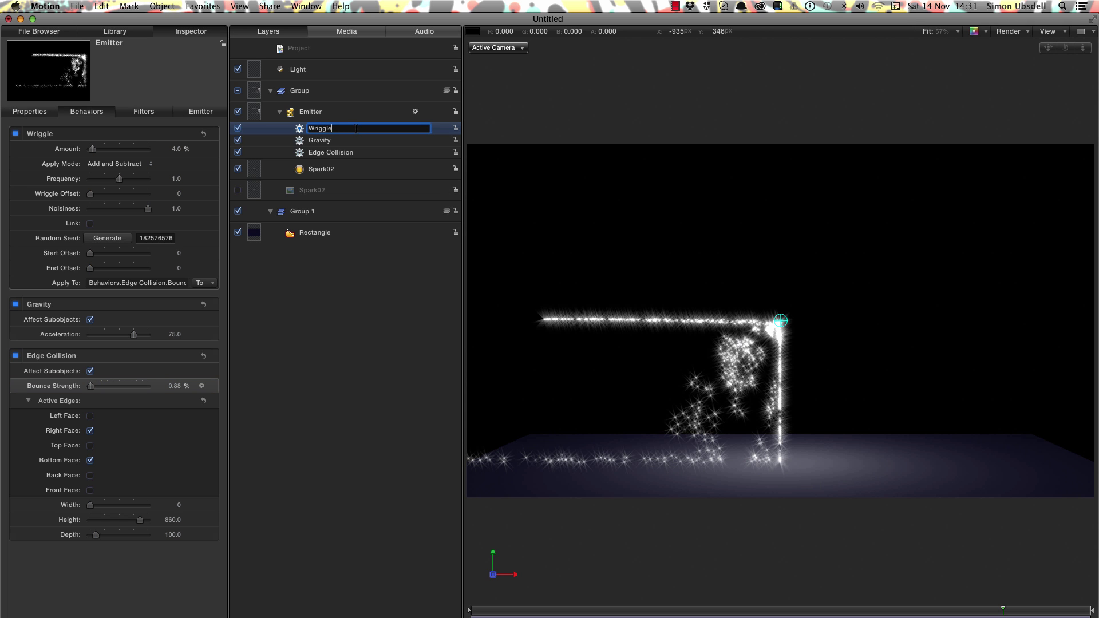
type("Bounce")
key("Return")
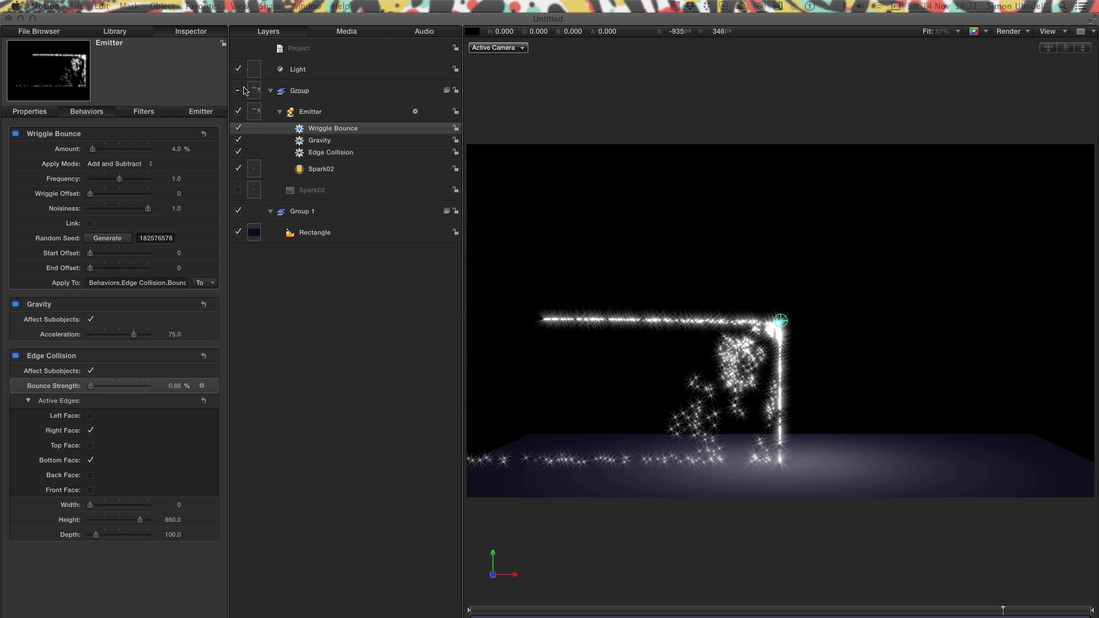
Add a Wriggle parameter behavior to the emitter's Emission Range.
left_click(256, 111)
left_click(201, 112)
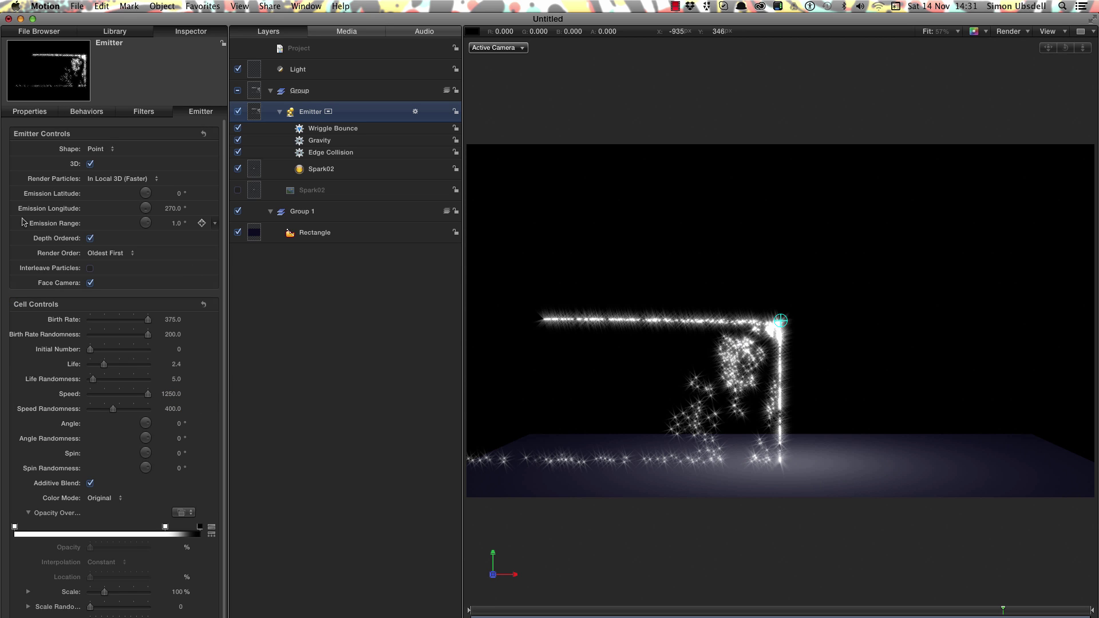
left_click(43, 224)
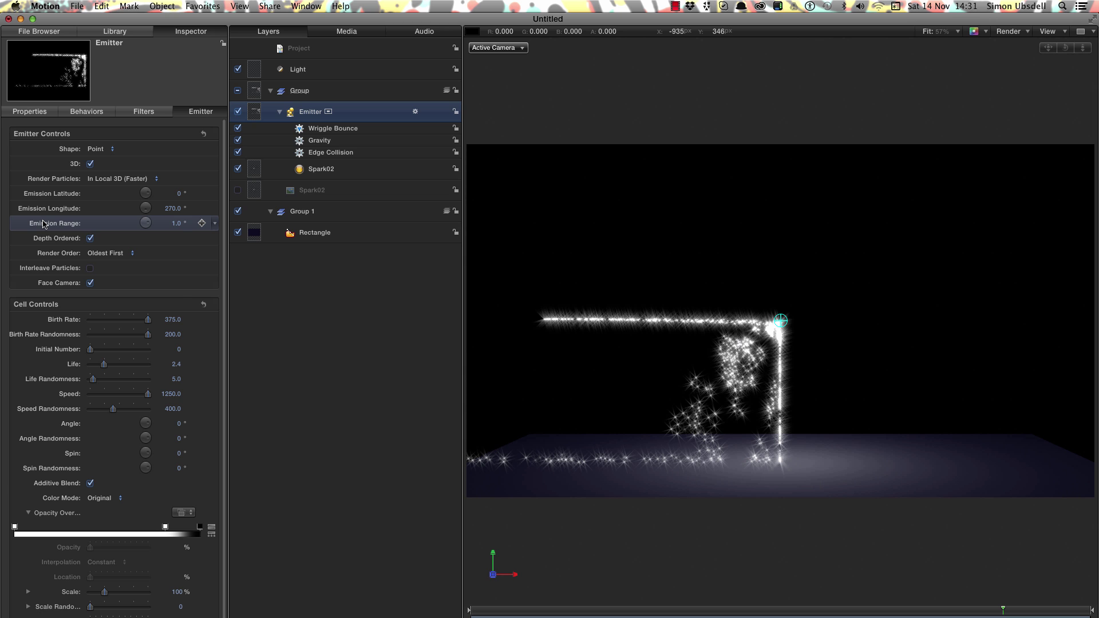
right_click(43, 224)
mouse_move(112, 273)
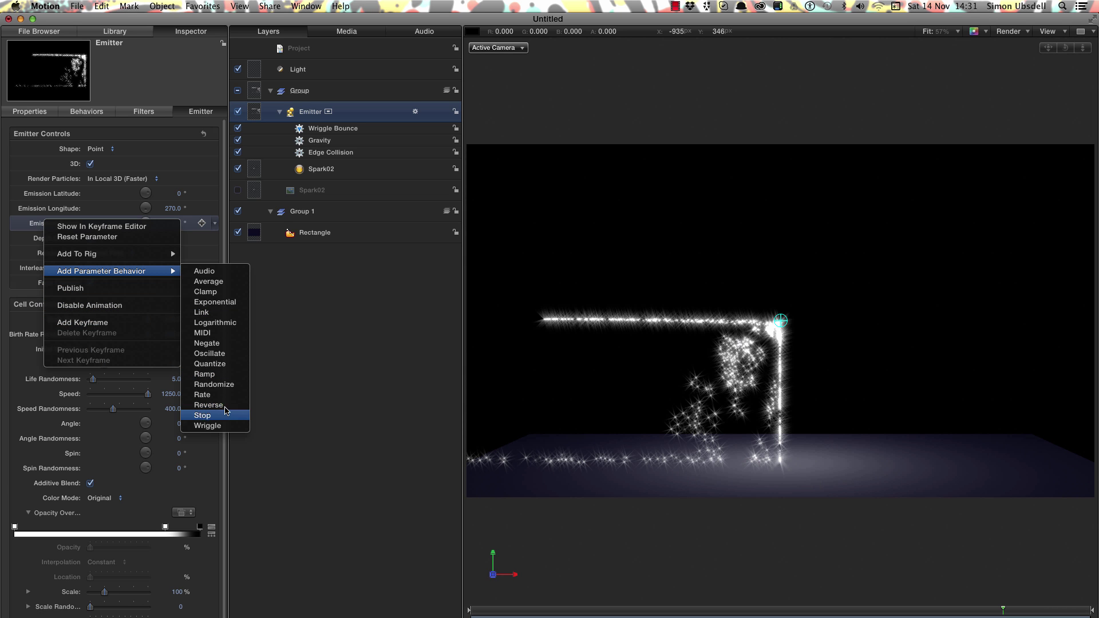
left_click(208, 426)
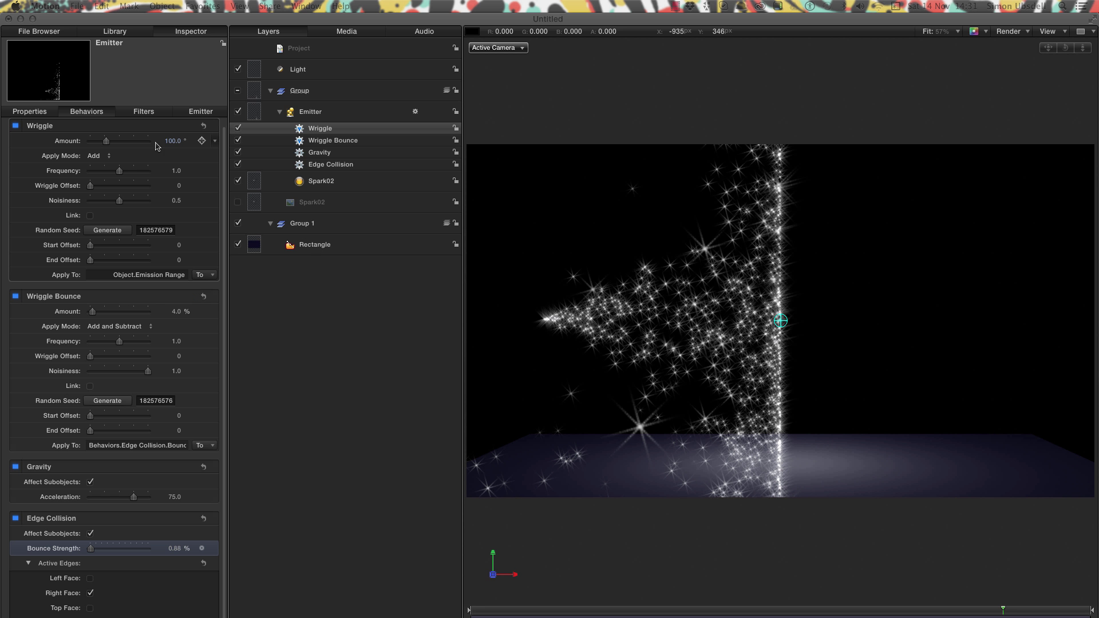
Set the Emission Range Wriggle's amount to 3° and noisiness to 1.0, and play the animation to check it.
left_click(172, 143)
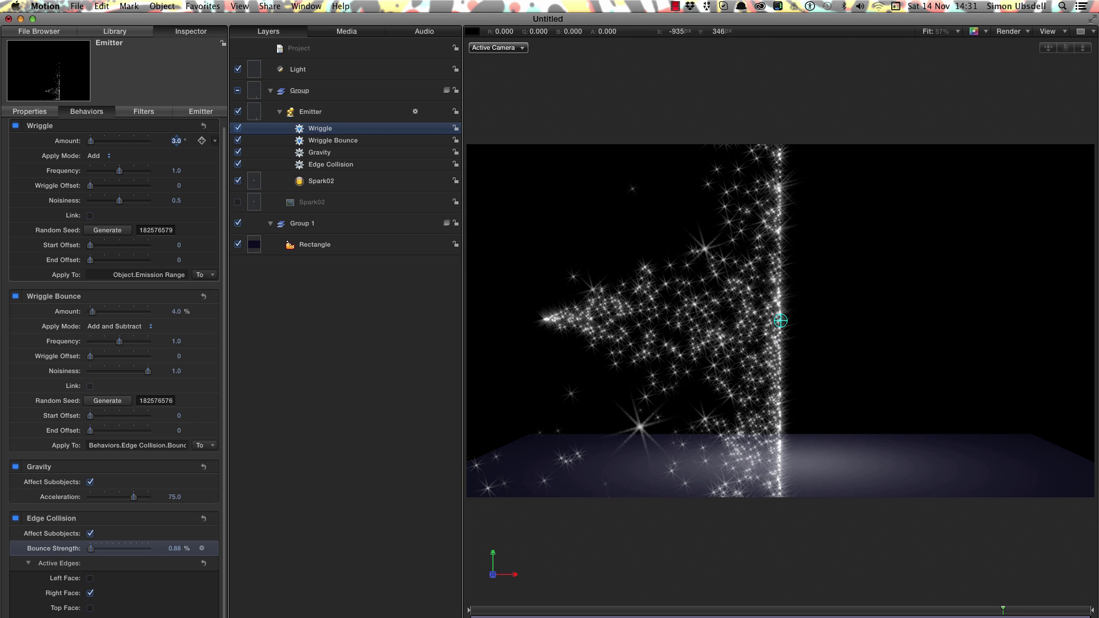
type("3")
key("Return")
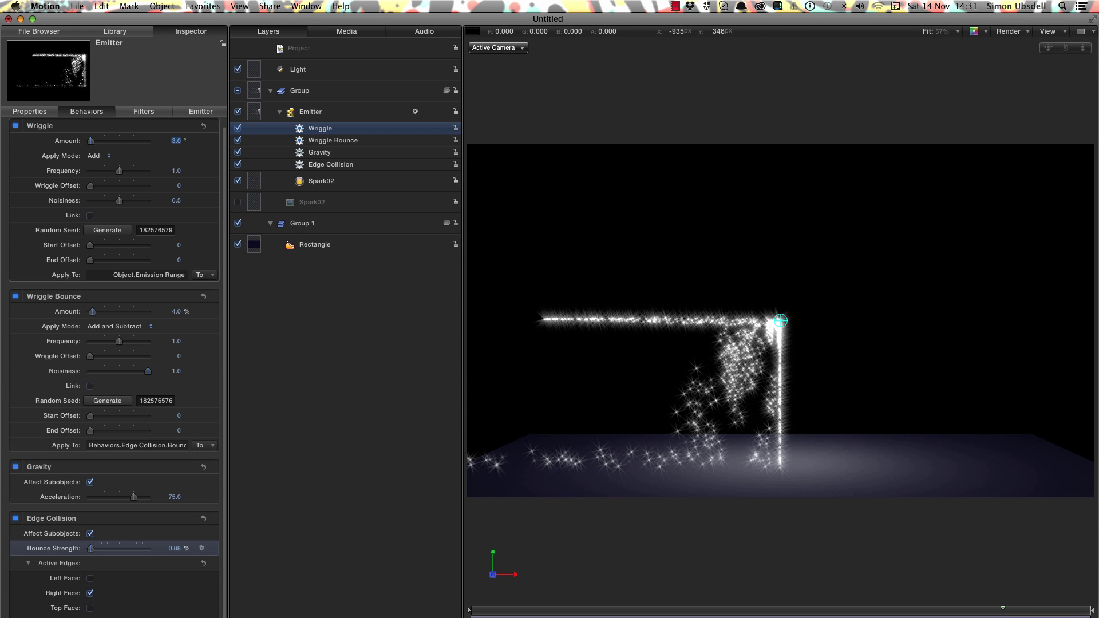
left_click_drag(119, 200, 162, 206)
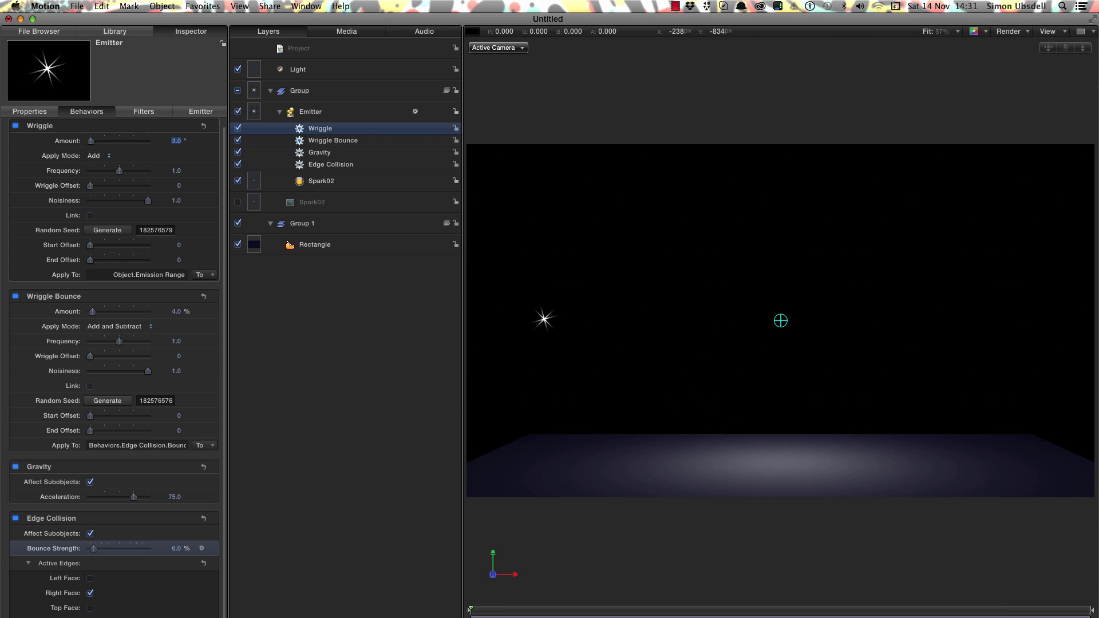
left_click_drag(174, 548, 155, 549)
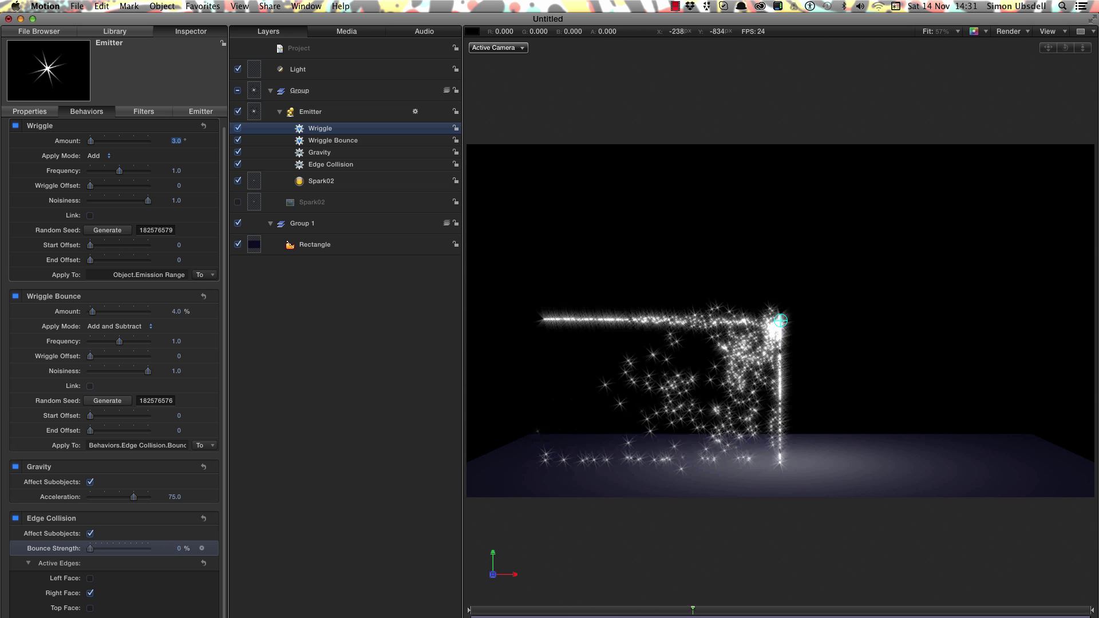
left_click_drag(178, 548, 192, 549)
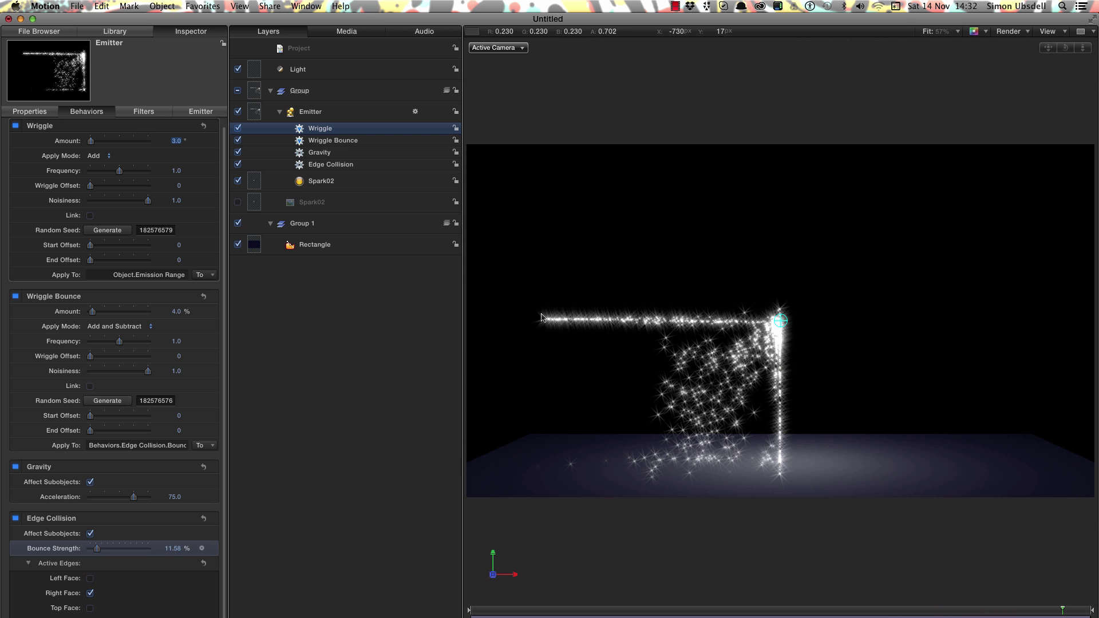
Add a Wriggle parameter behavior to the emitter's Position.
left_click(255, 112)
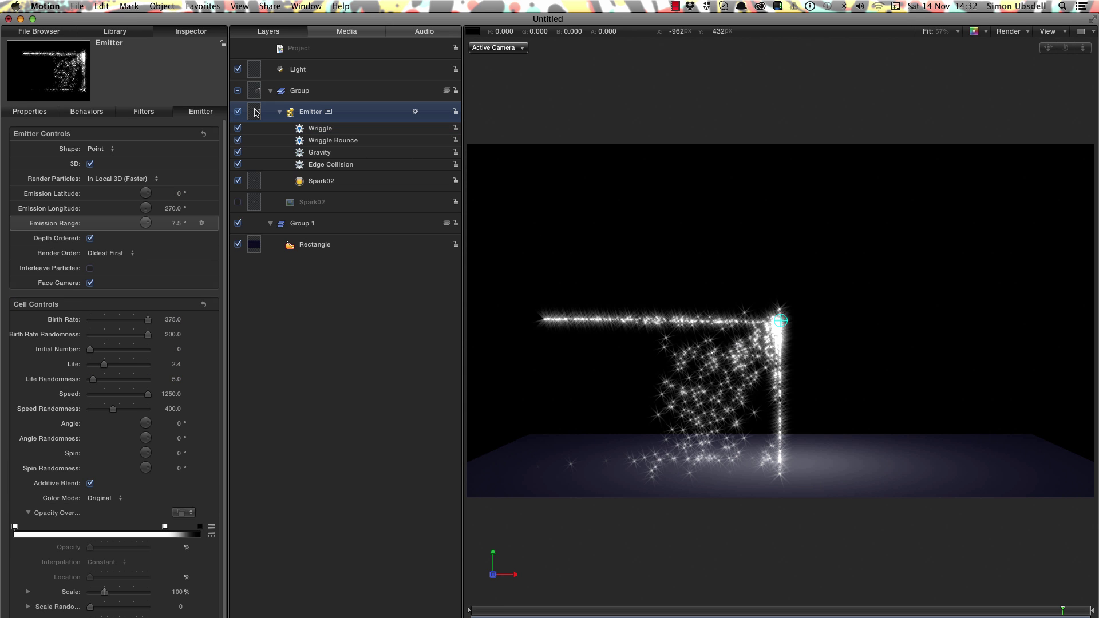
left_click(29, 111)
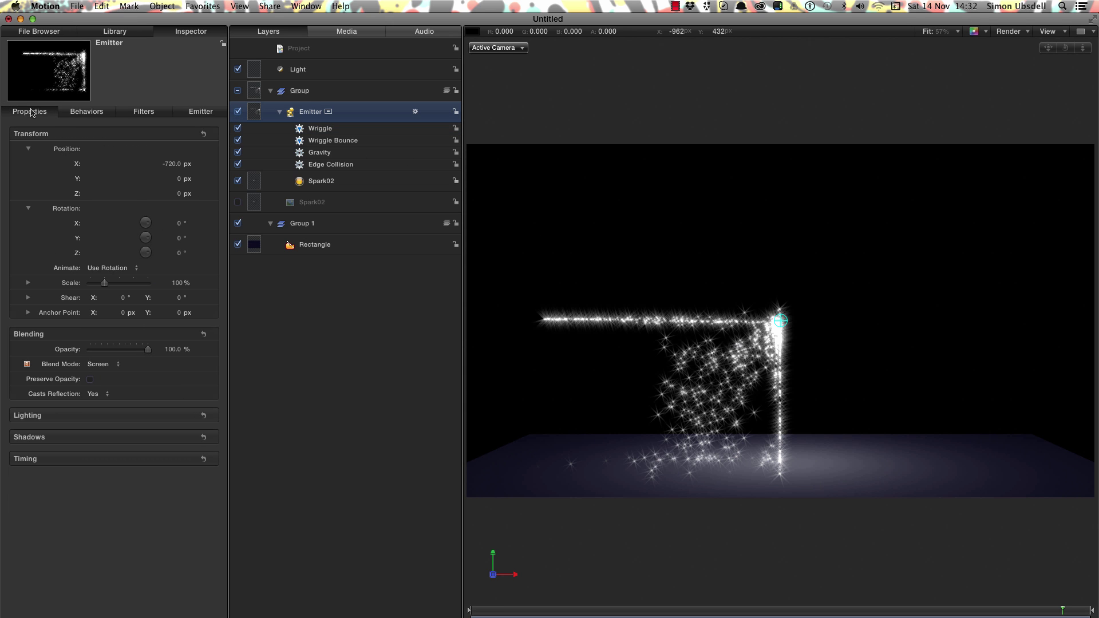
left_click(68, 149)
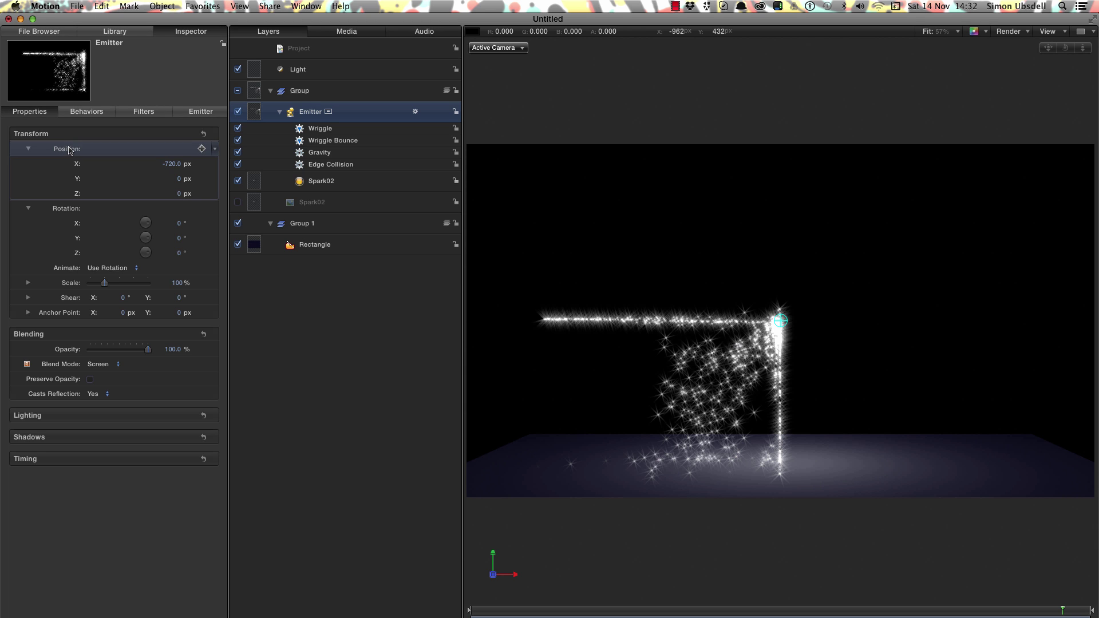
right_click(69, 150)
mouse_move(194, 197)
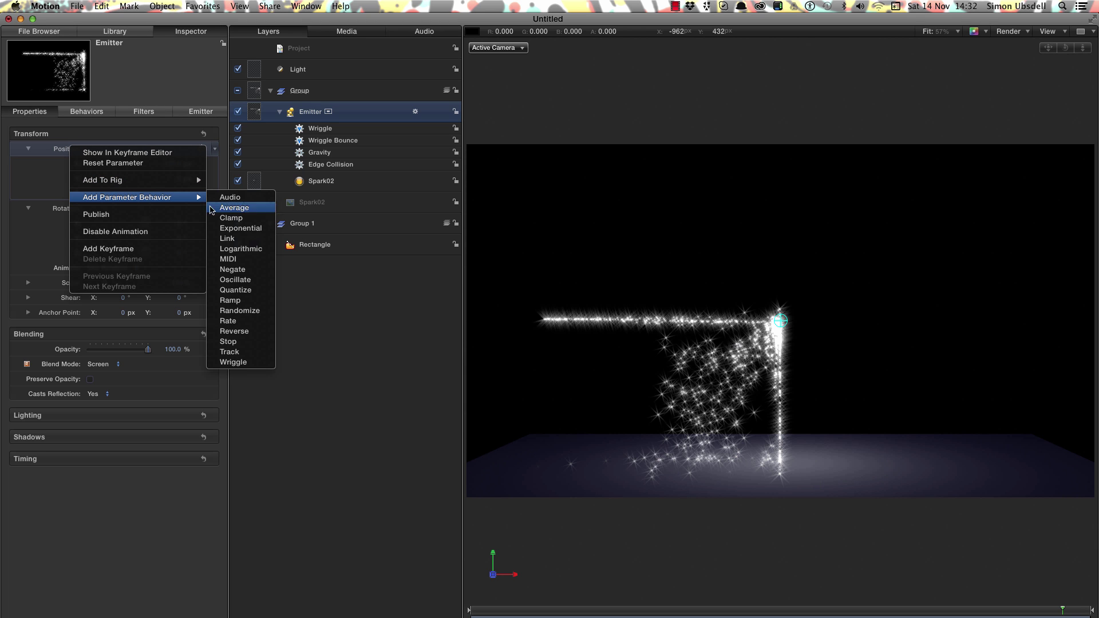
left_click(241, 362)
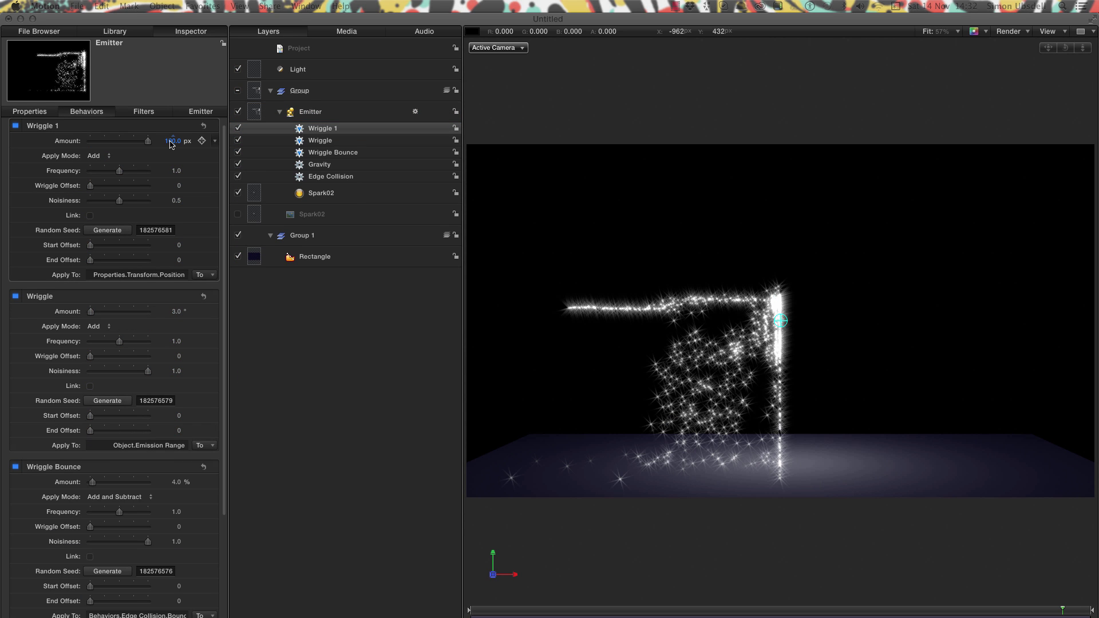
Set the Position Wriggle's amount to 15 px and apply mode to Add and Subtract, and play the animation.
left_click(172, 141)
type("15")
key("Return")
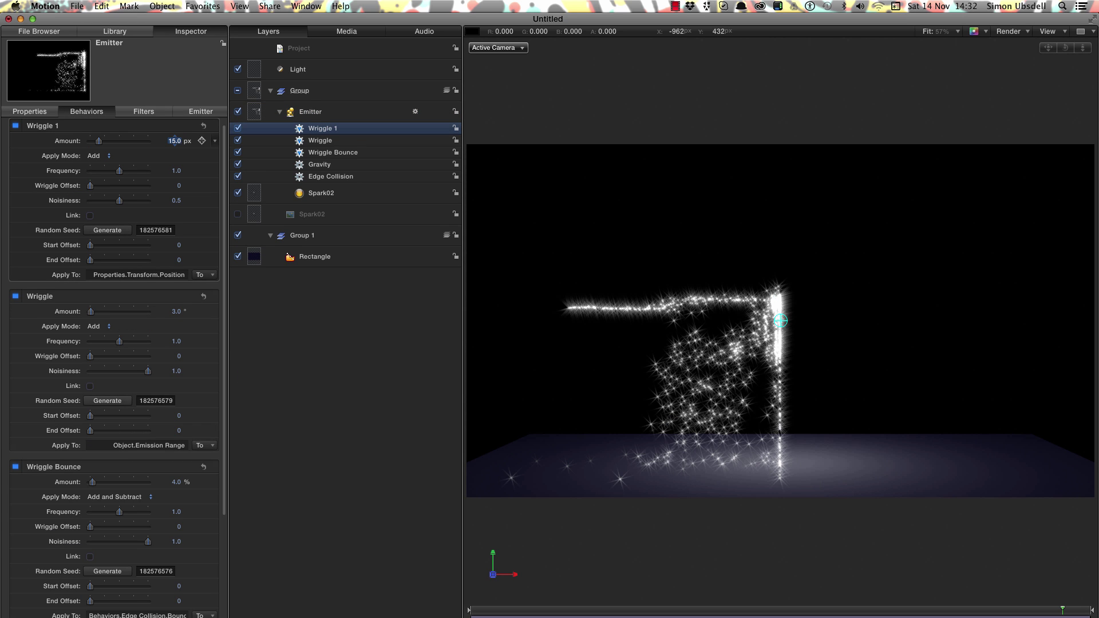
left_click(95, 156)
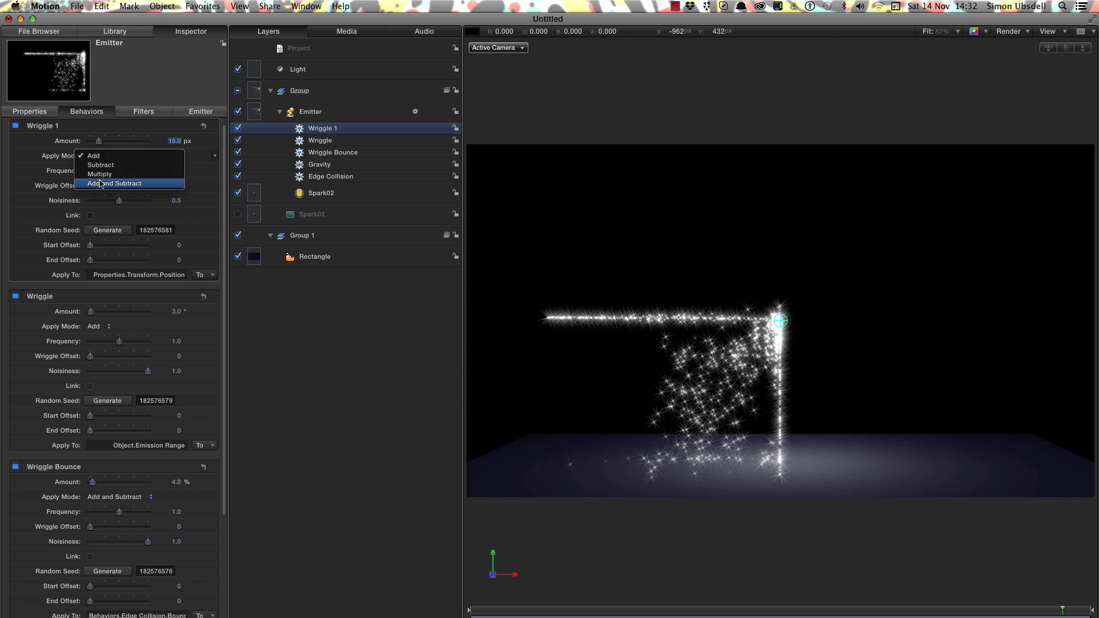
left_click(100, 183)
key("space")
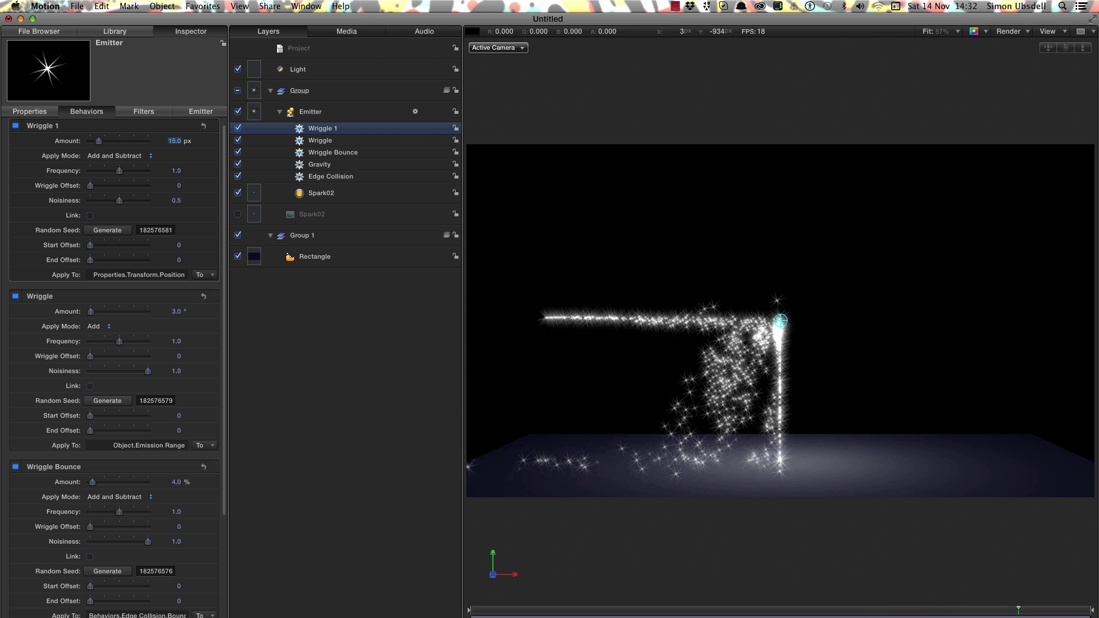
Set the emitter's particle scale to 65% and its scale randomness to 25.
left_click(320, 164)
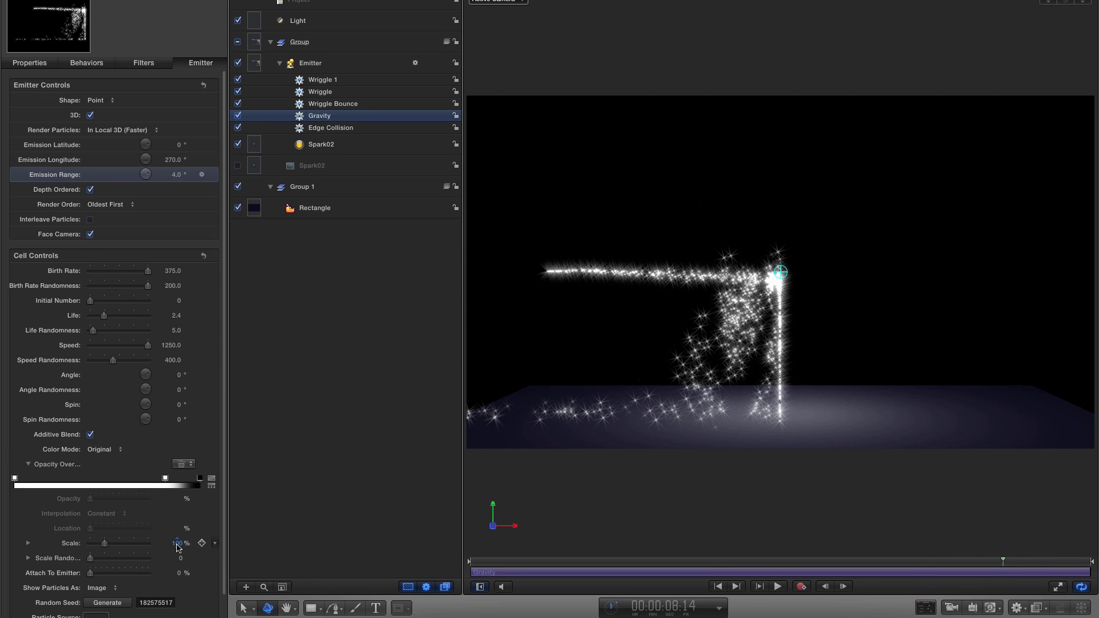
left_click(178, 544)
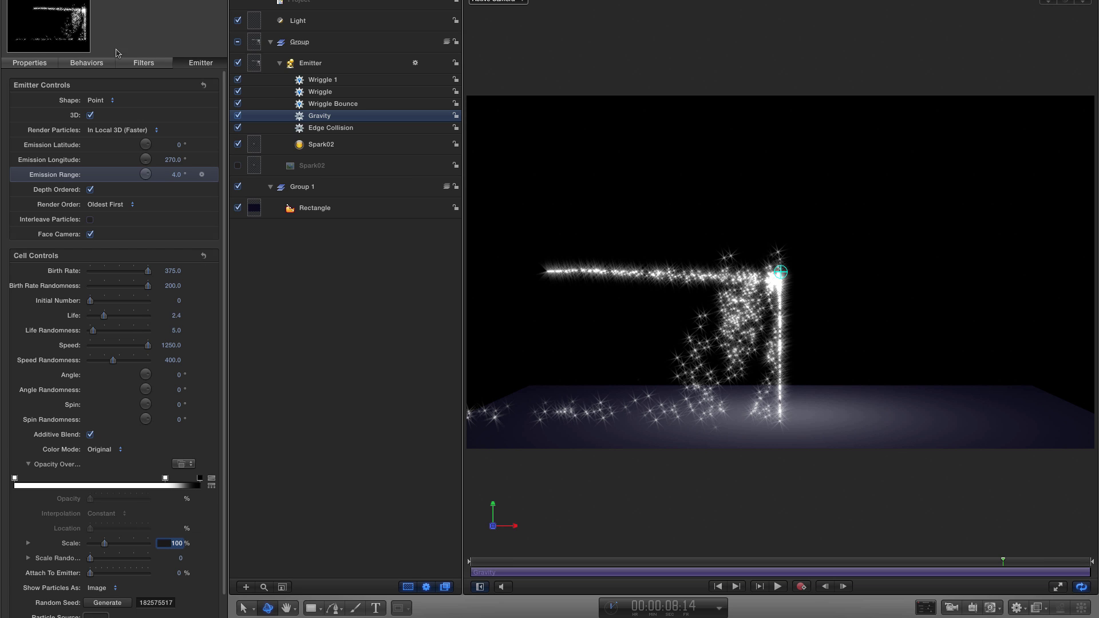
type("65")
key("Tab")
type("2")
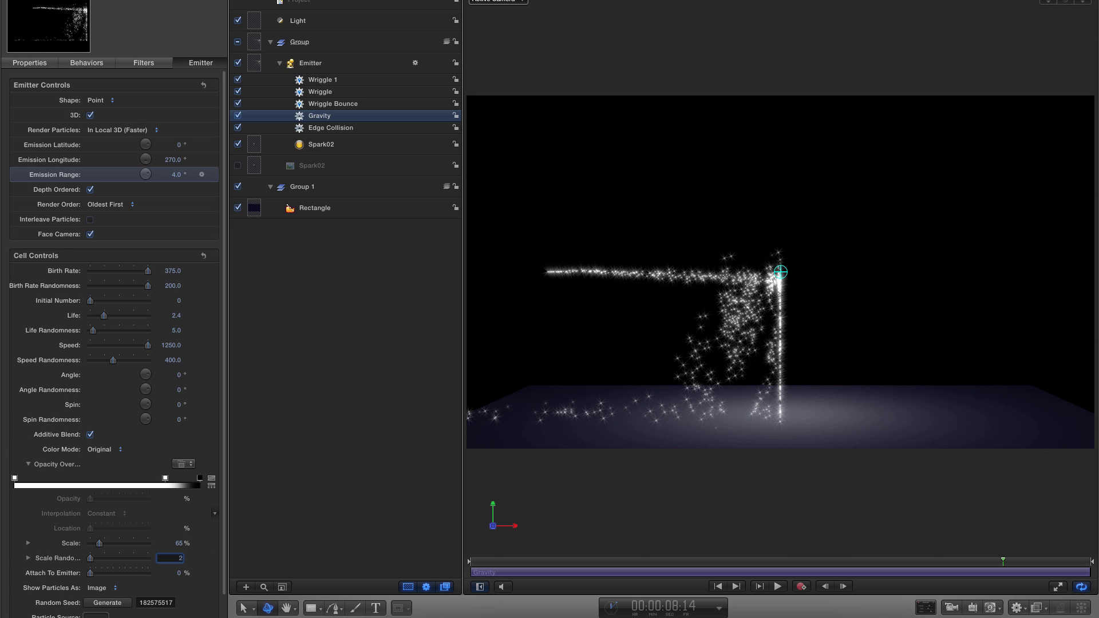
type("5")
key("Return")
Apply the Scale Over Life particle behavior to the Spark02 cell and set its increment type to Custom.
left_click(255, 147)
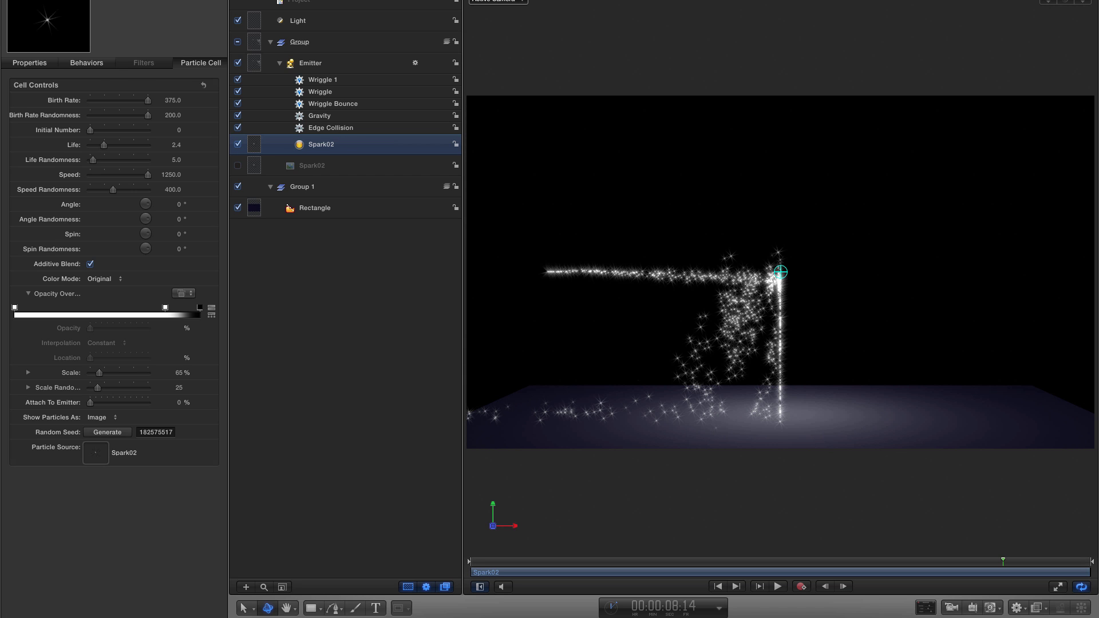
key("super+2")
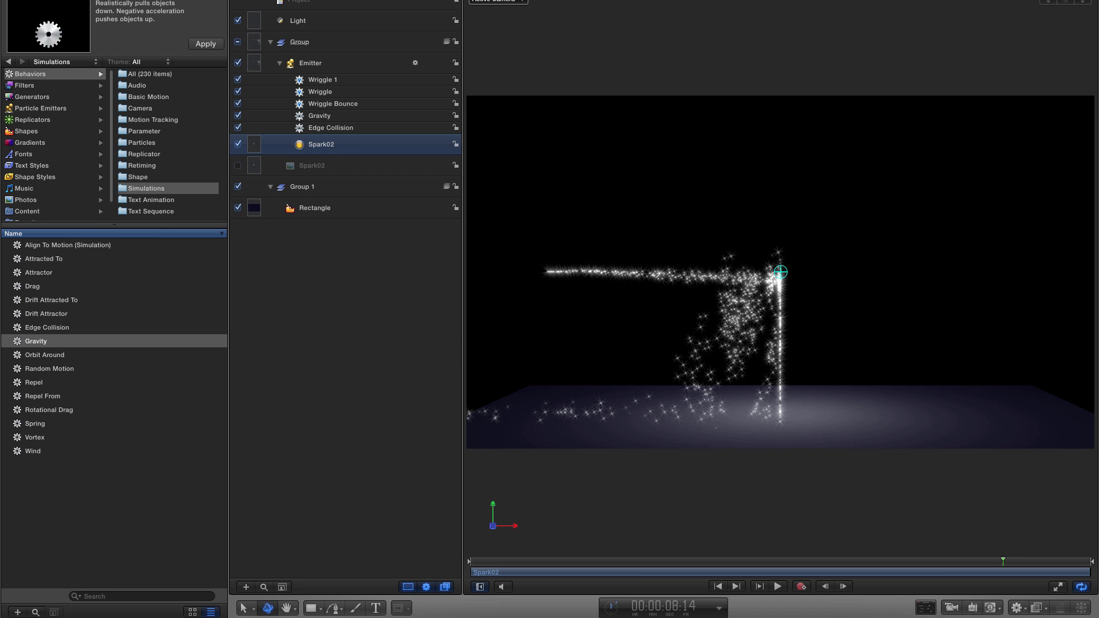
left_click(142, 143)
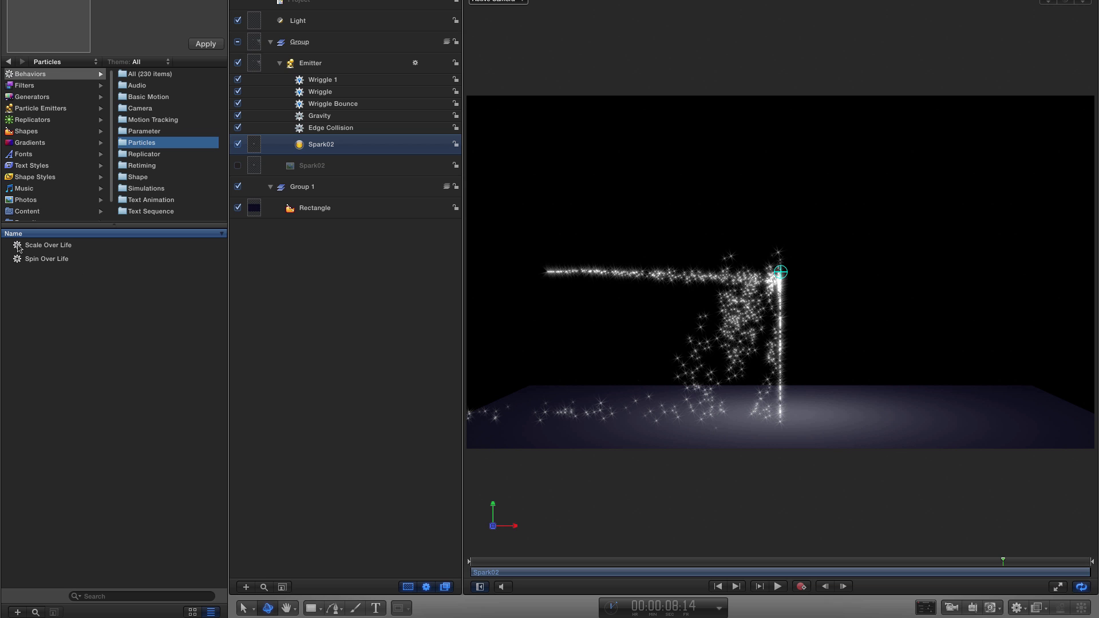
left_click_drag(17, 246, 255, 147)
key("super+3")
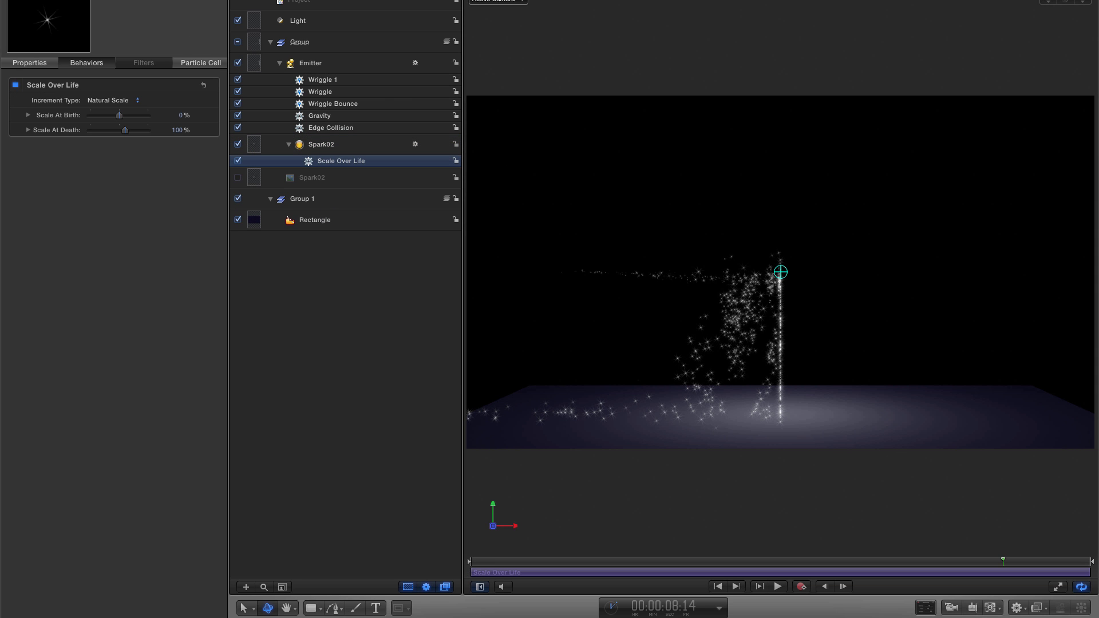
left_click(107, 101)
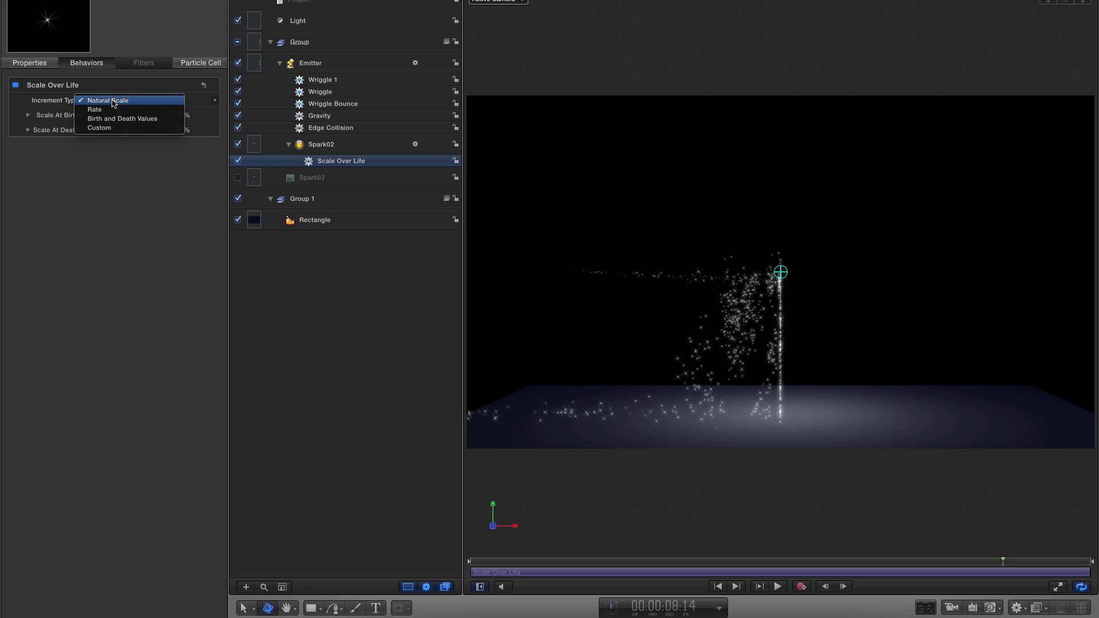
left_click(110, 129)
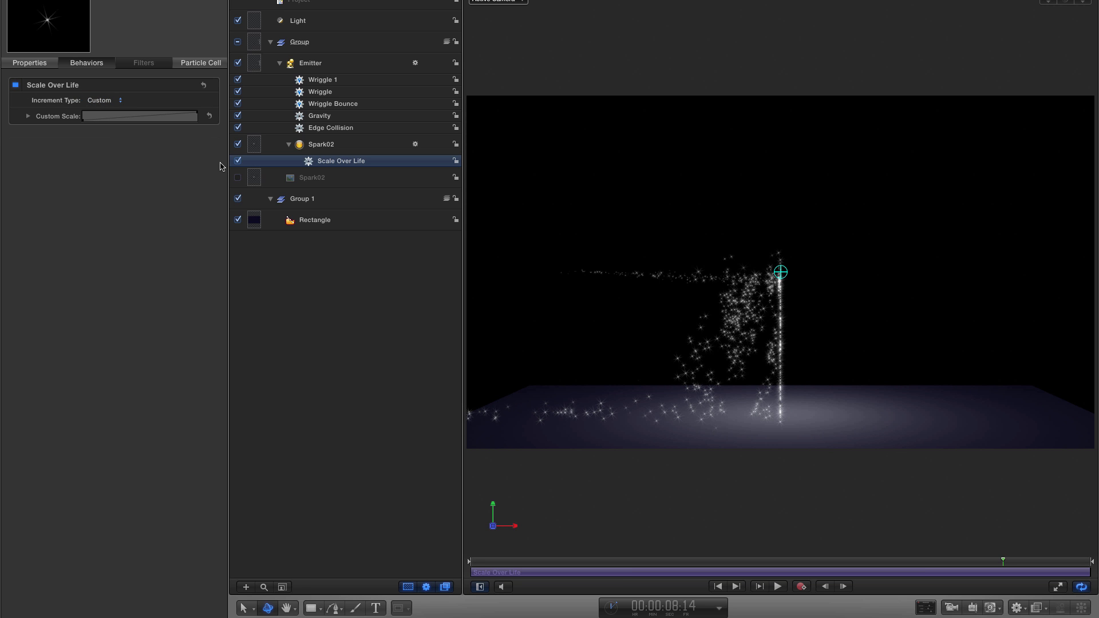
Add a point at about 22% over life on the Custom Scale curve and set the curve's starting point to 75%.
left_click_drag(229, 164, 314, 165)
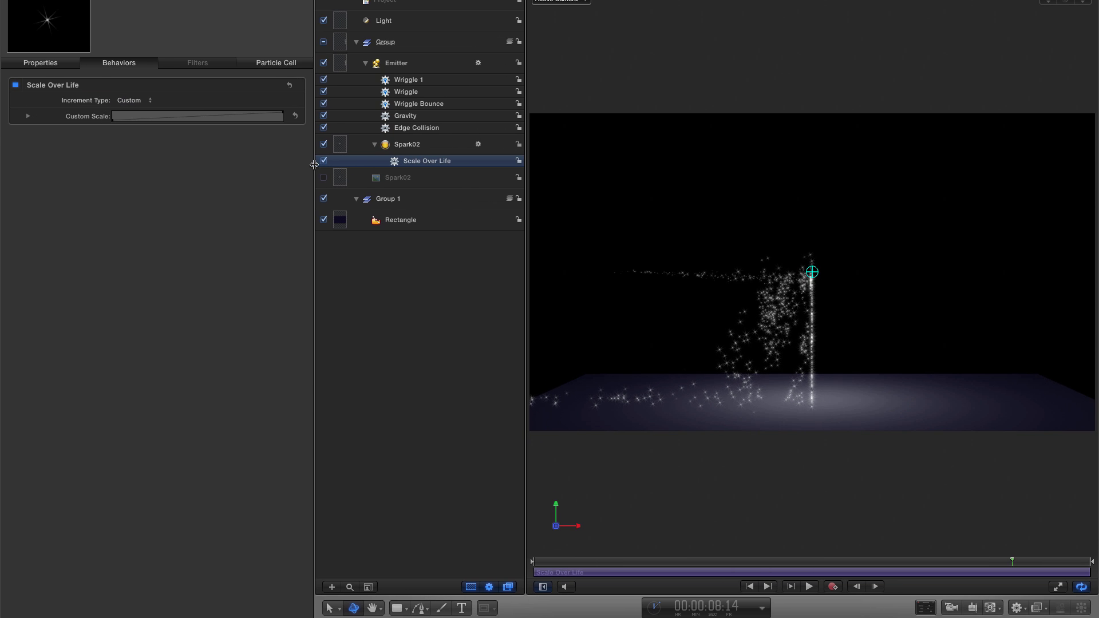
left_click(28, 116)
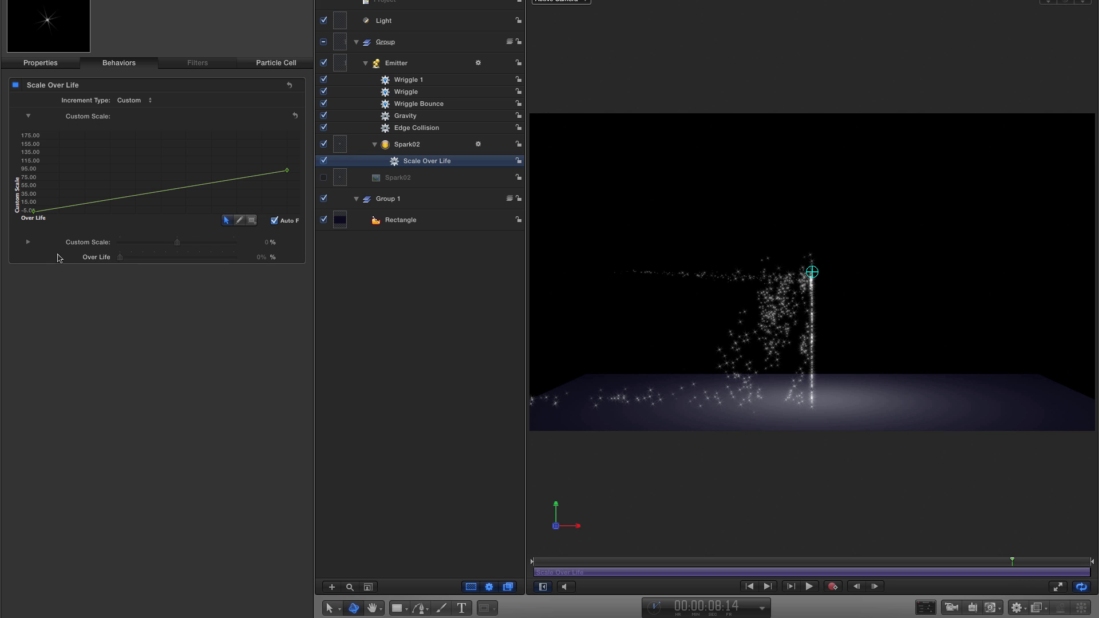
left_click(89, 204)
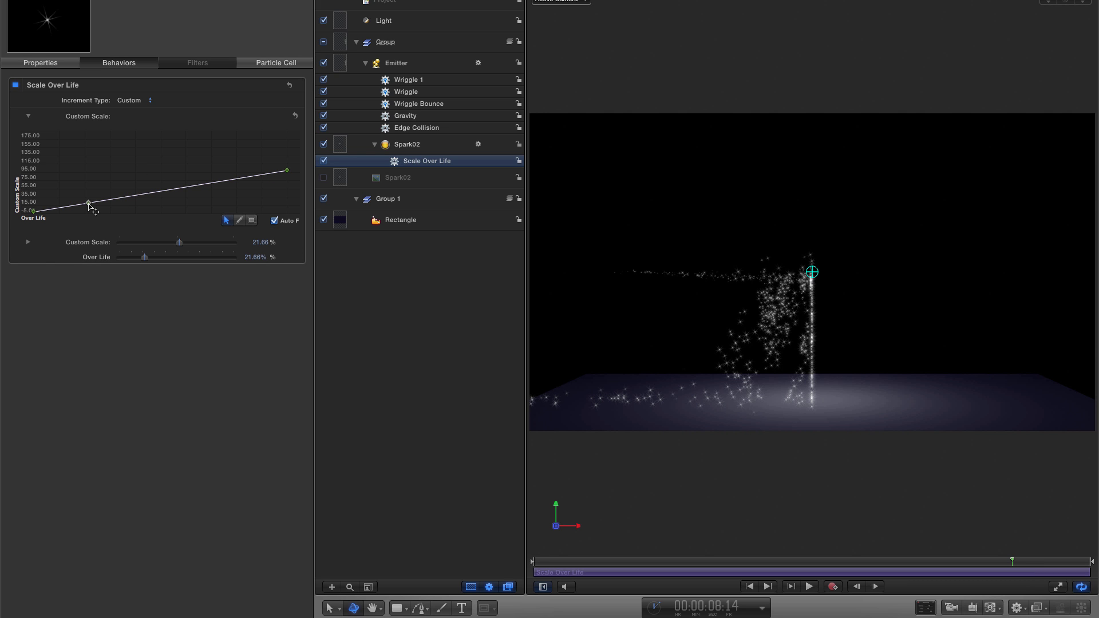
left_click(33, 212)
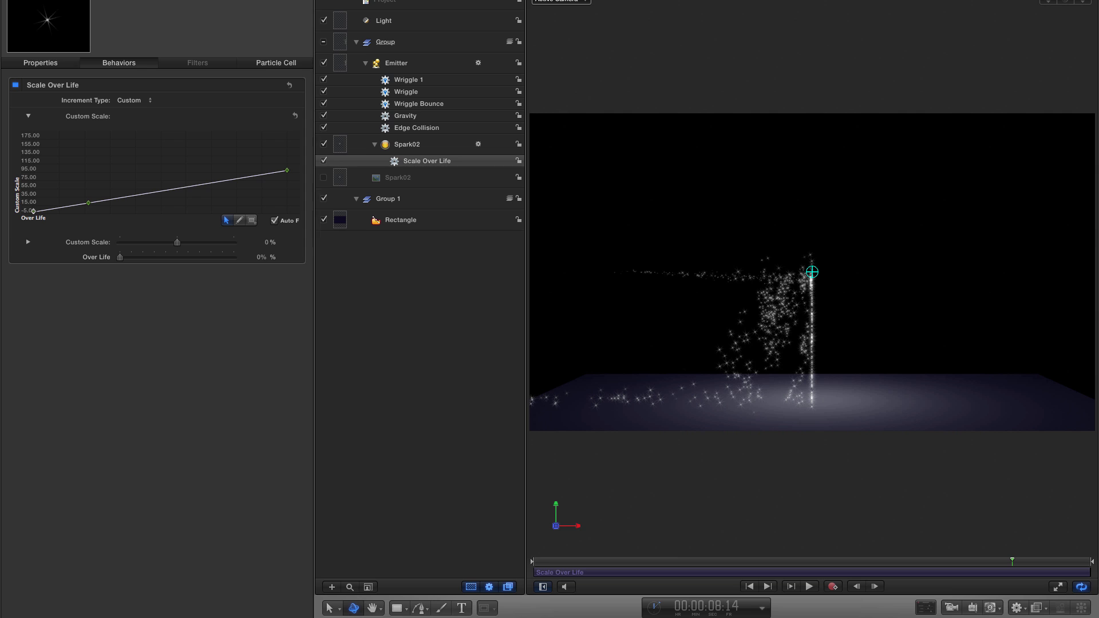
left_click(255, 242)
type("75")
key("Return")
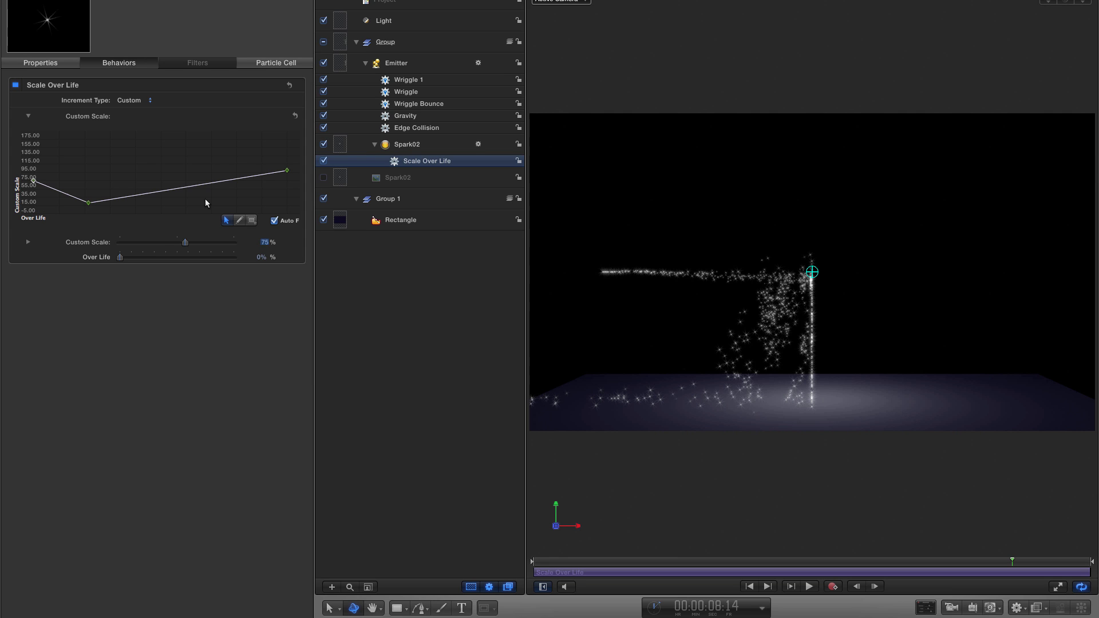
Set the Custom Scale curve's middle point to 100% and its end point to 50%.
left_click(87, 203)
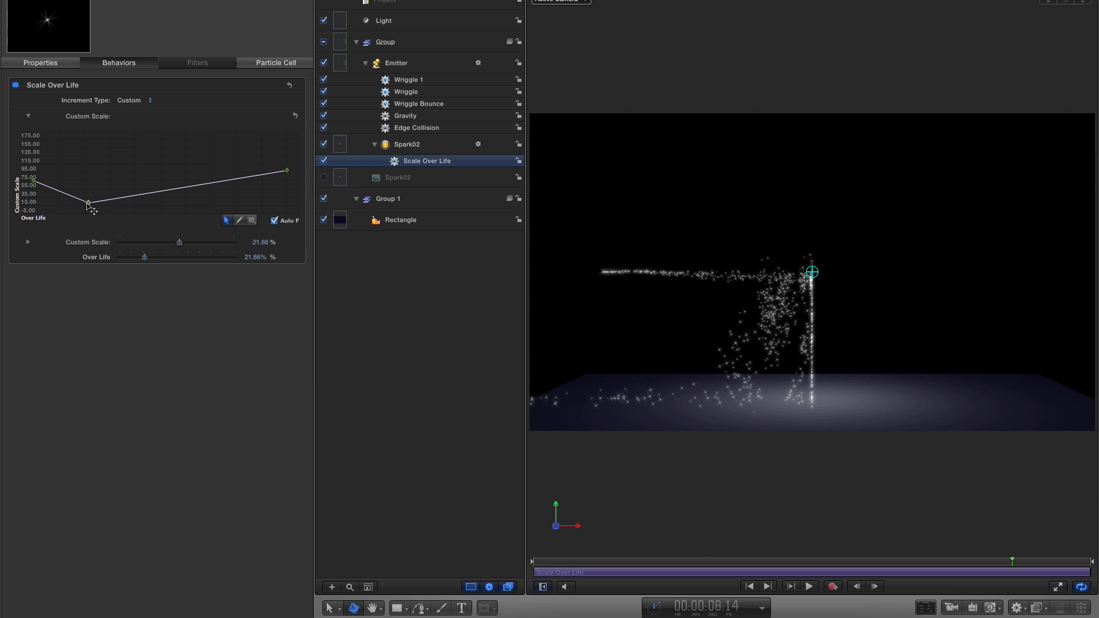
left_click(256, 242)
type("100")
key("Return")
left_click(287, 170)
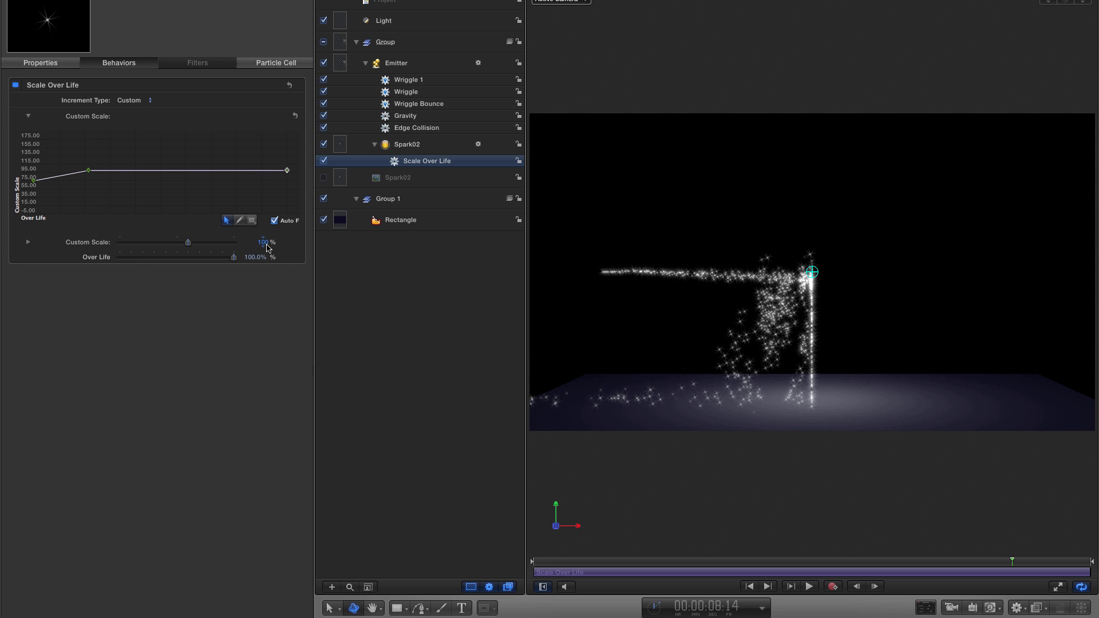
left_click(263, 242)
type("50")
key("Return")
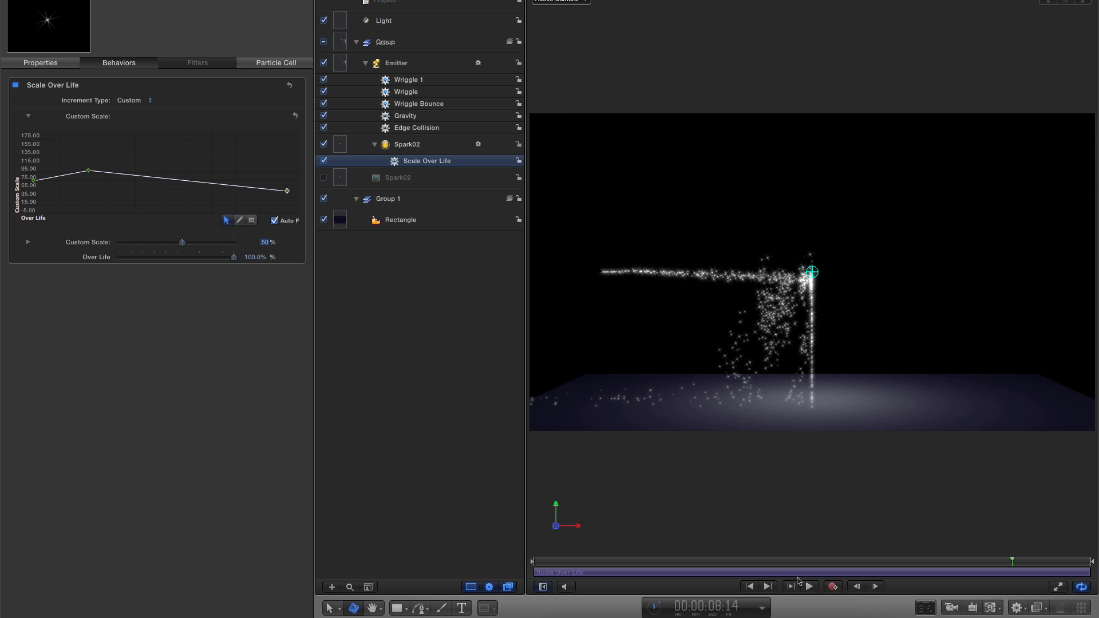
Play the animation from the start to check the sparks' scale over life.
left_click(750, 586)
left_click(809, 587)
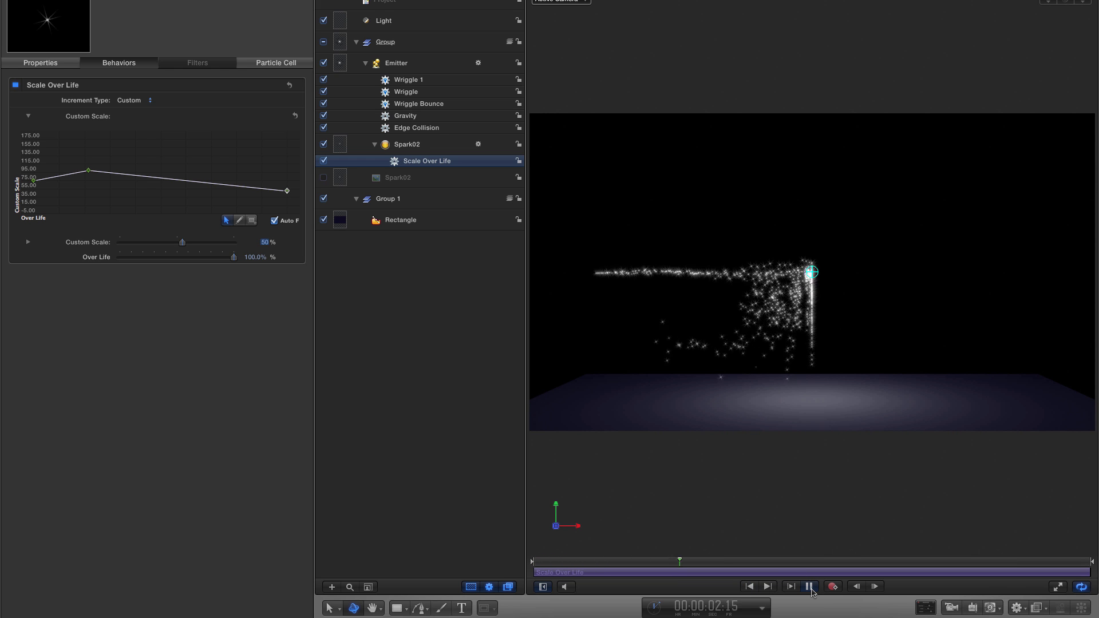
left_click(809, 586)
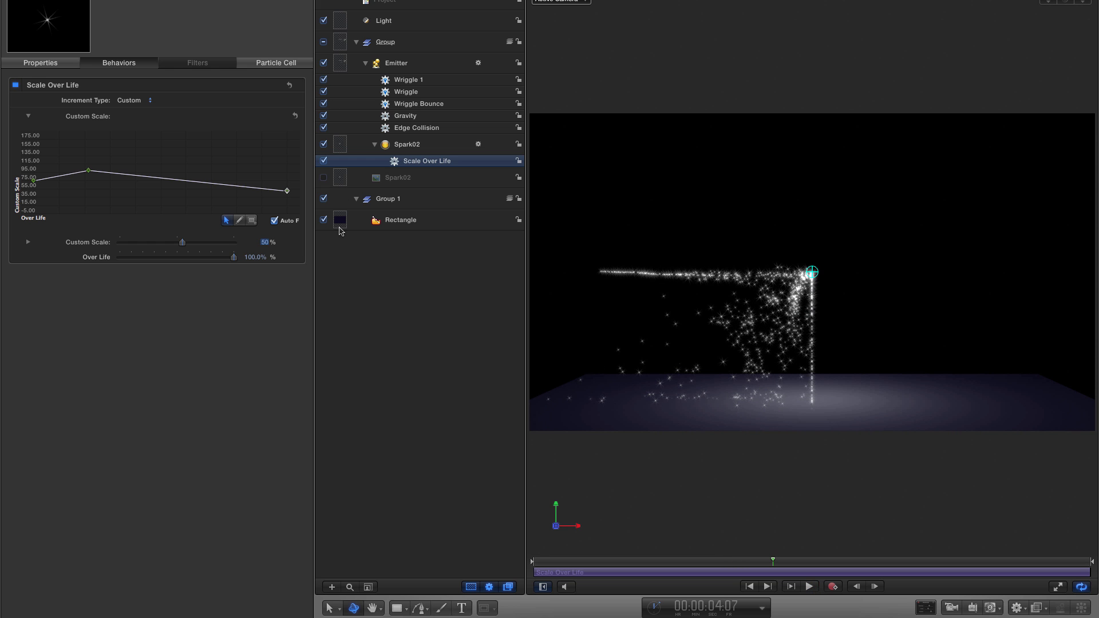
Rename the group containing the spark emitter as Left.
double_click(387, 44)
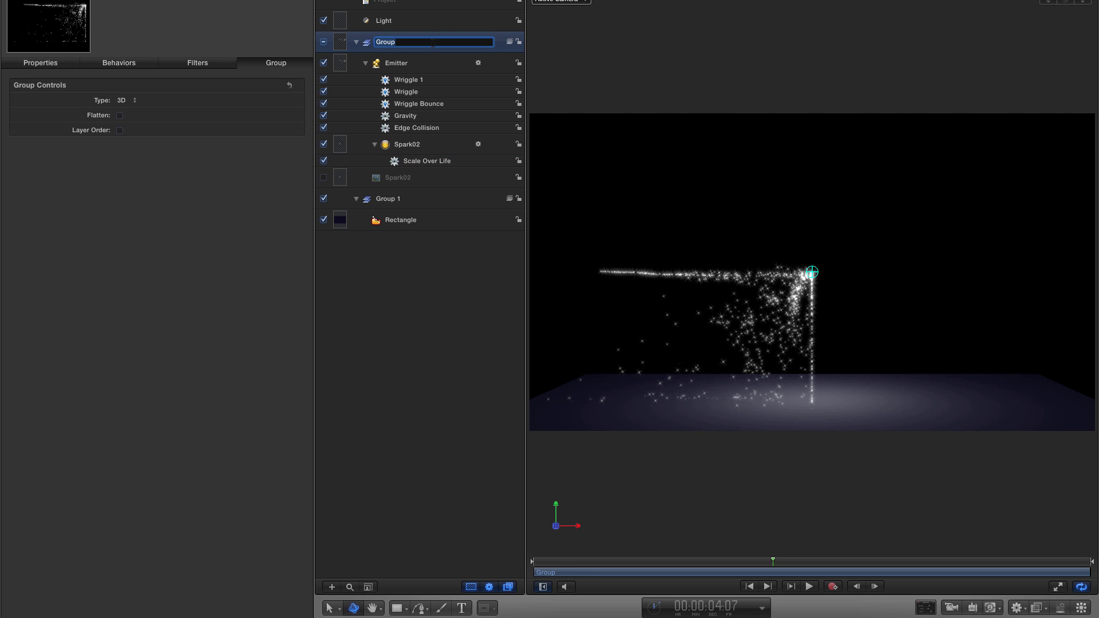
type("Left")
key("Return")
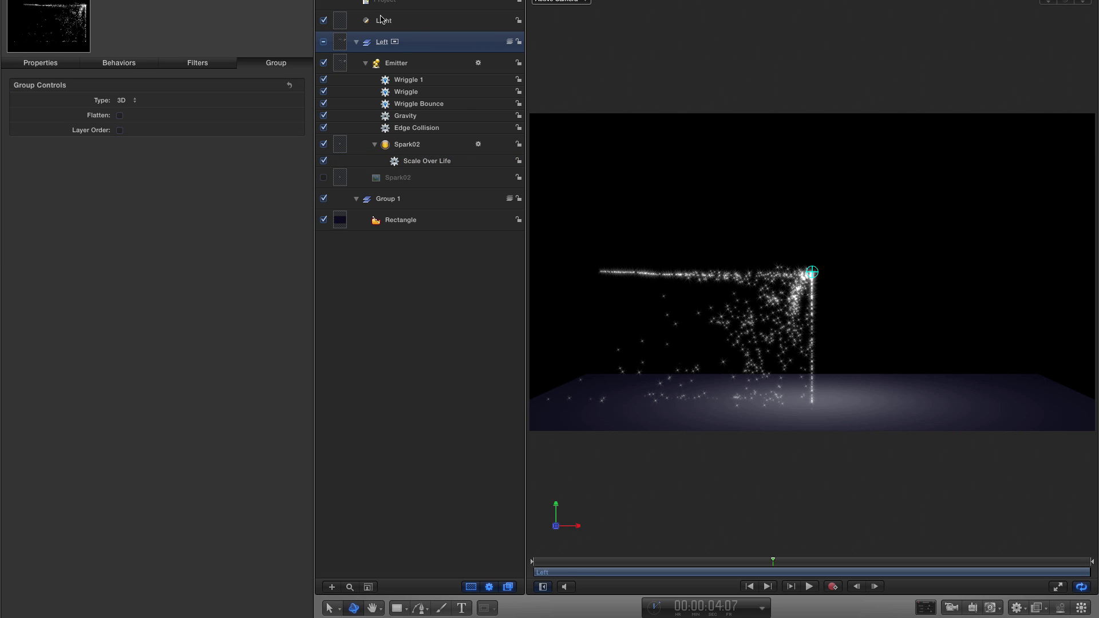
Duplicate the Left group and name the duplicate Right.
right_click(336, 45)
left_click(370, 78)
double_click(382, 44)
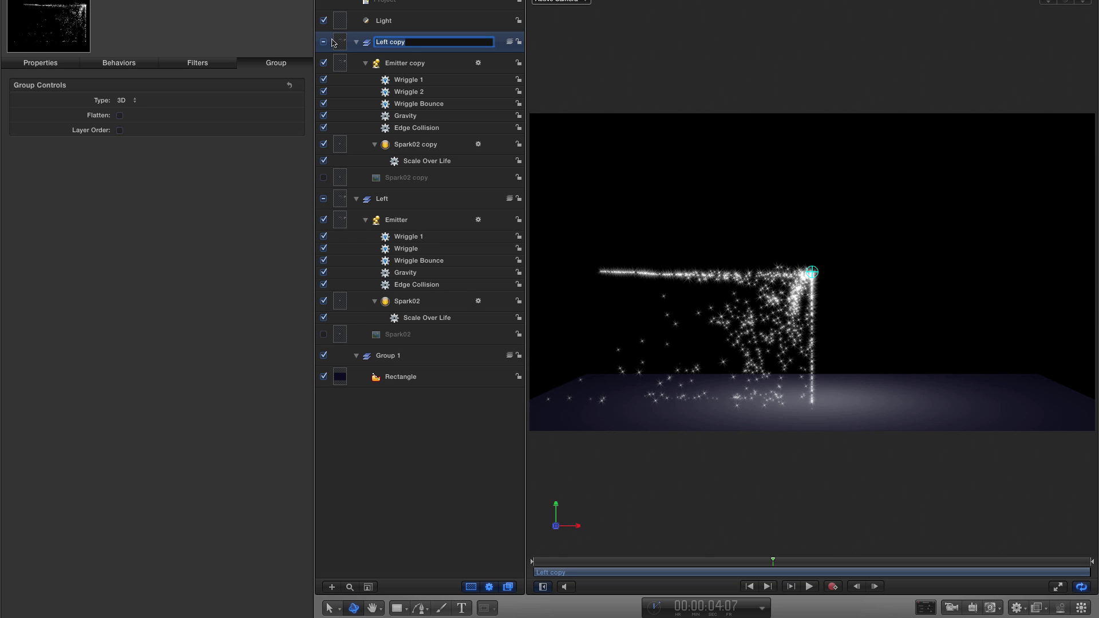
type("Right")
key("Return")
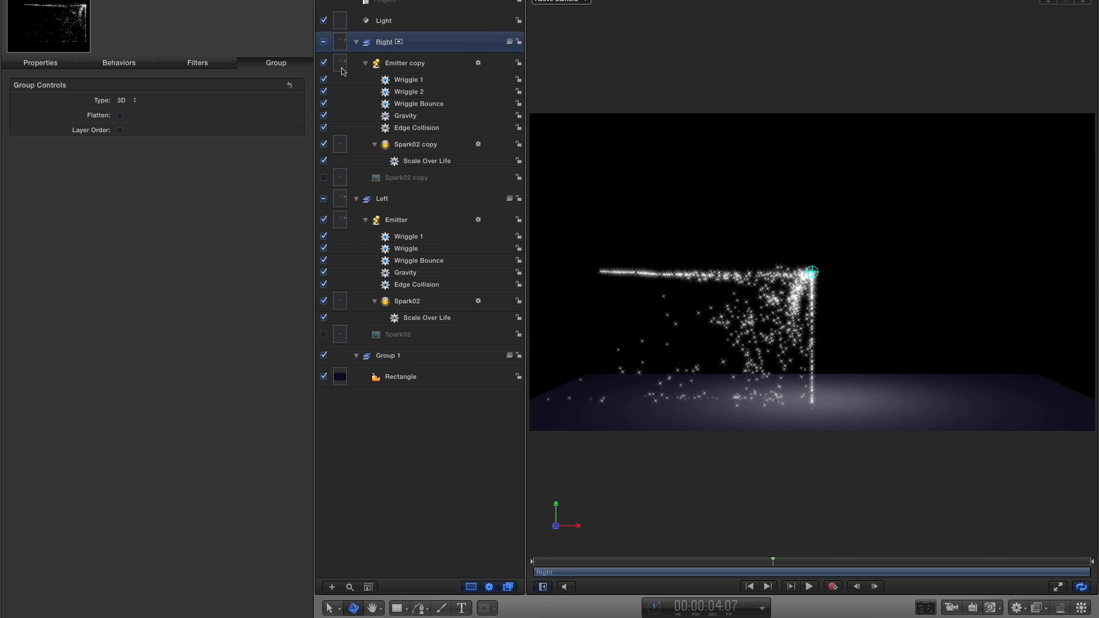
Set the Right group emitter's X position to 720 px, with its position Wriggle disabled during the edit and re-enabled when done.
left_click(341, 63)
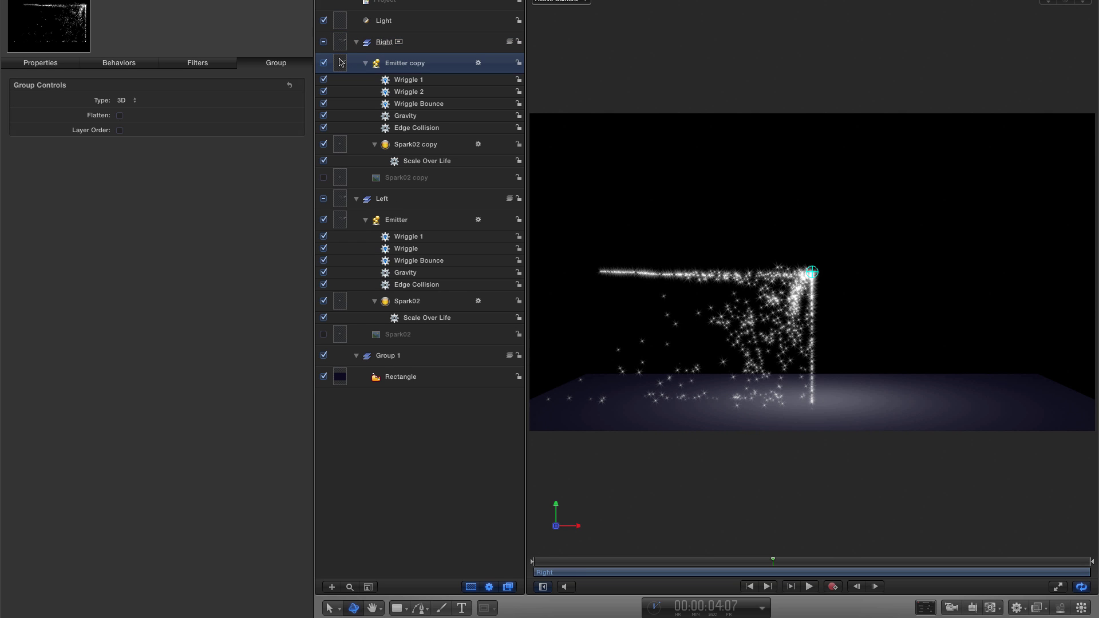
left_click(40, 65)
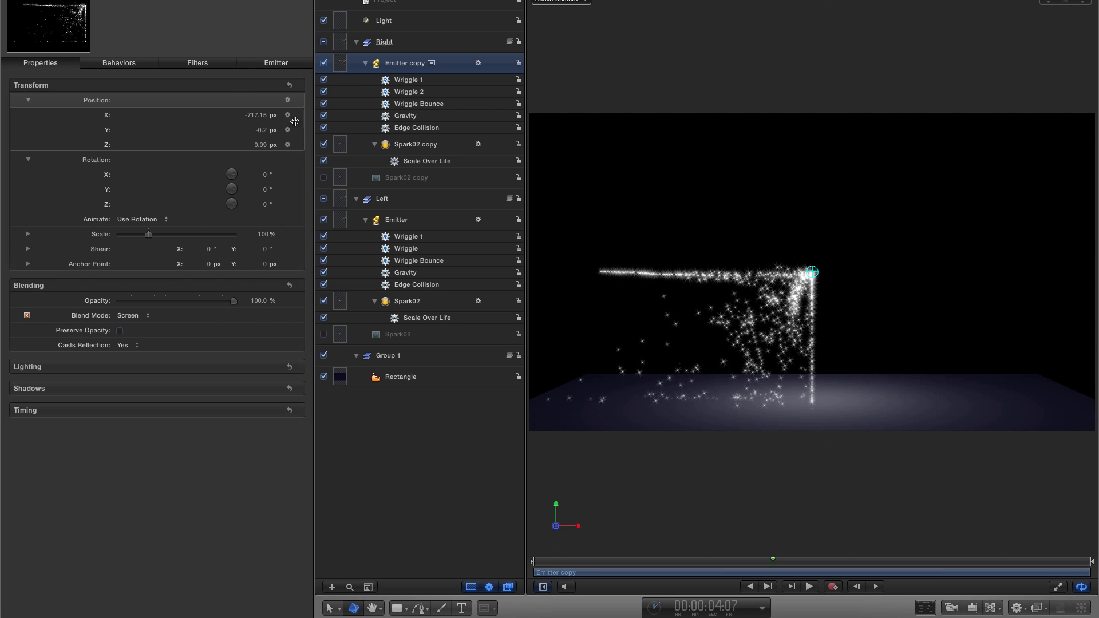
left_click(324, 79)
left_click(258, 118)
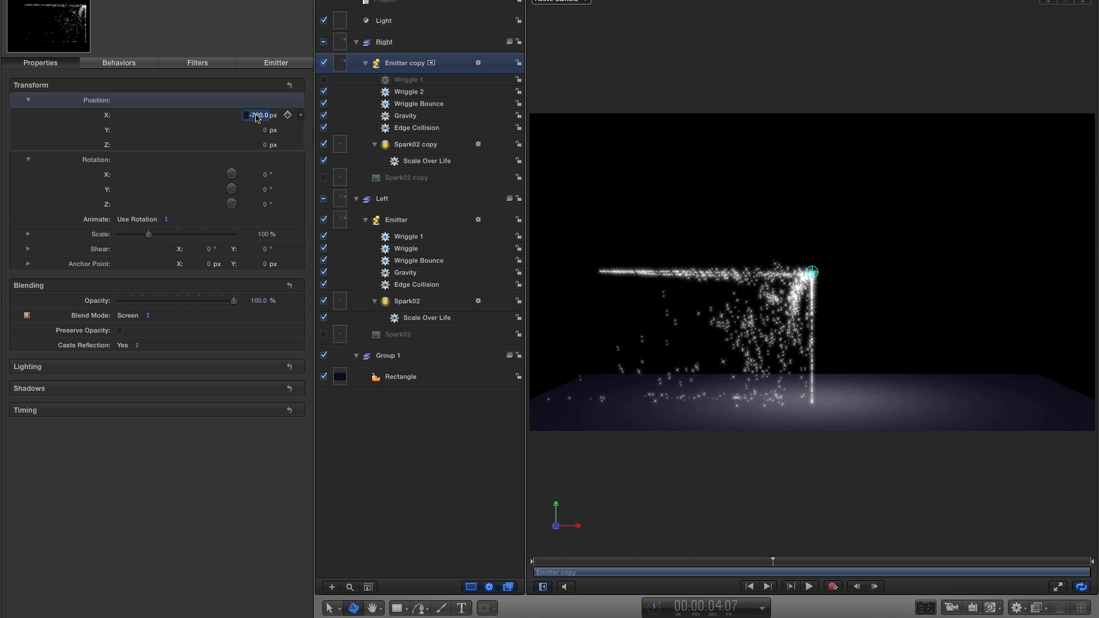
type("720")
key("Return")
left_click(324, 80)
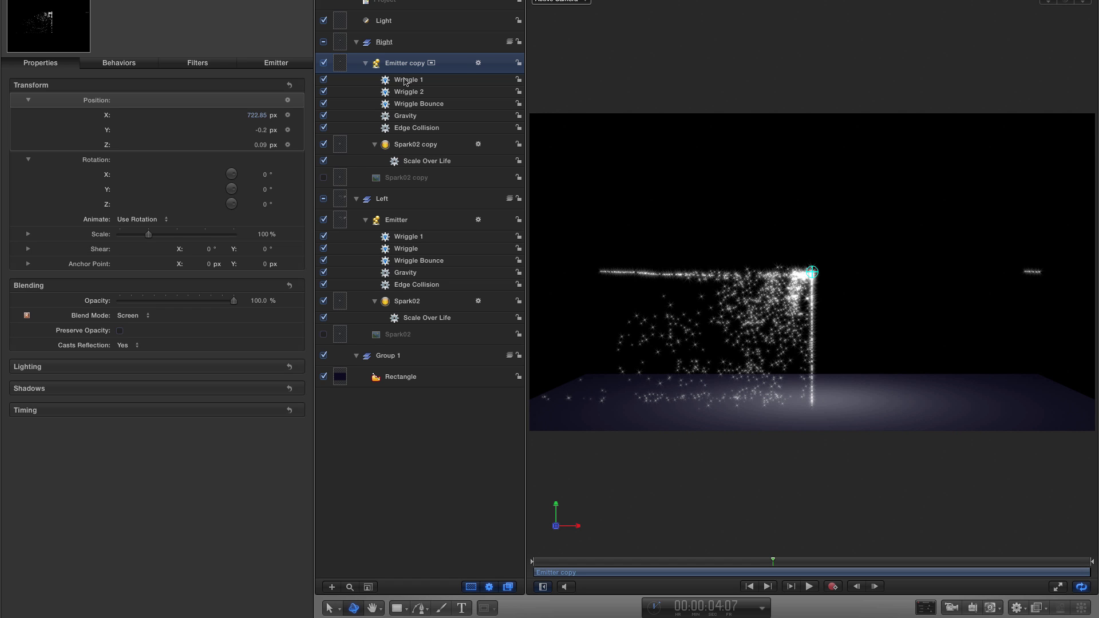
Set the Right group emitter's emission longitude to 90°.
left_click(274, 63)
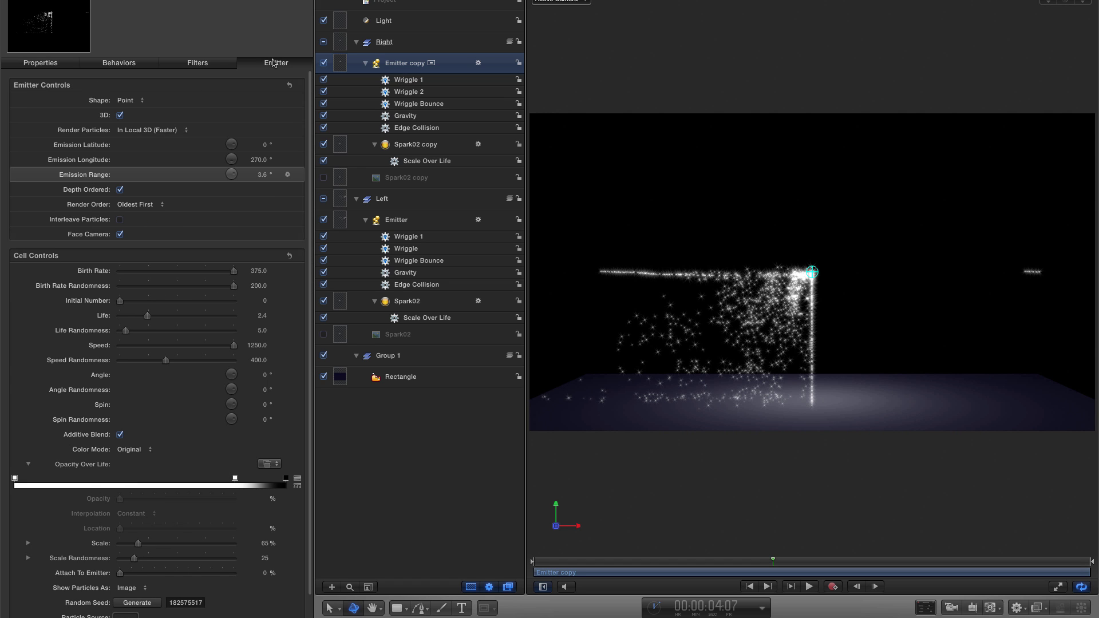
left_click(257, 161)
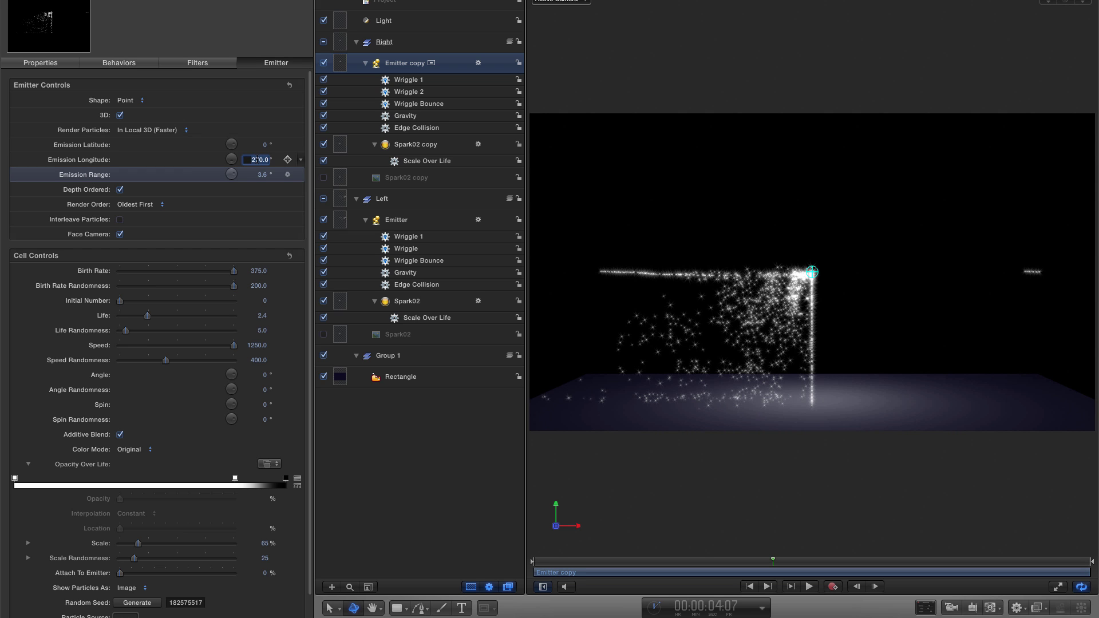
type("90")
key("Return")
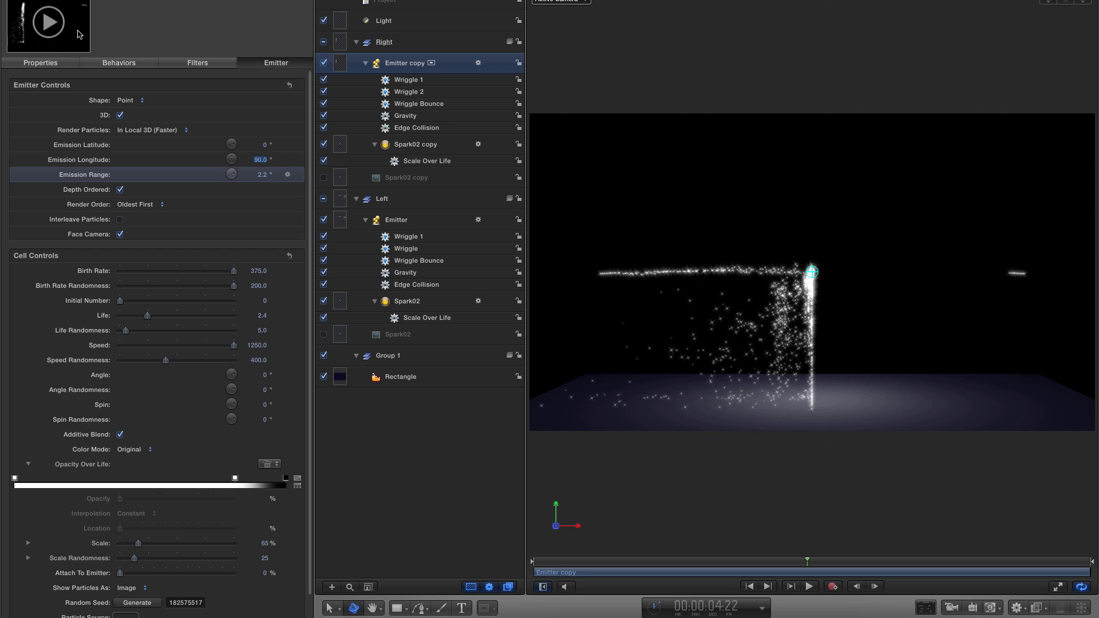
Switch the Right emitter's Edge Collision active edge from Right Face to Left Face.
left_click(120, 64)
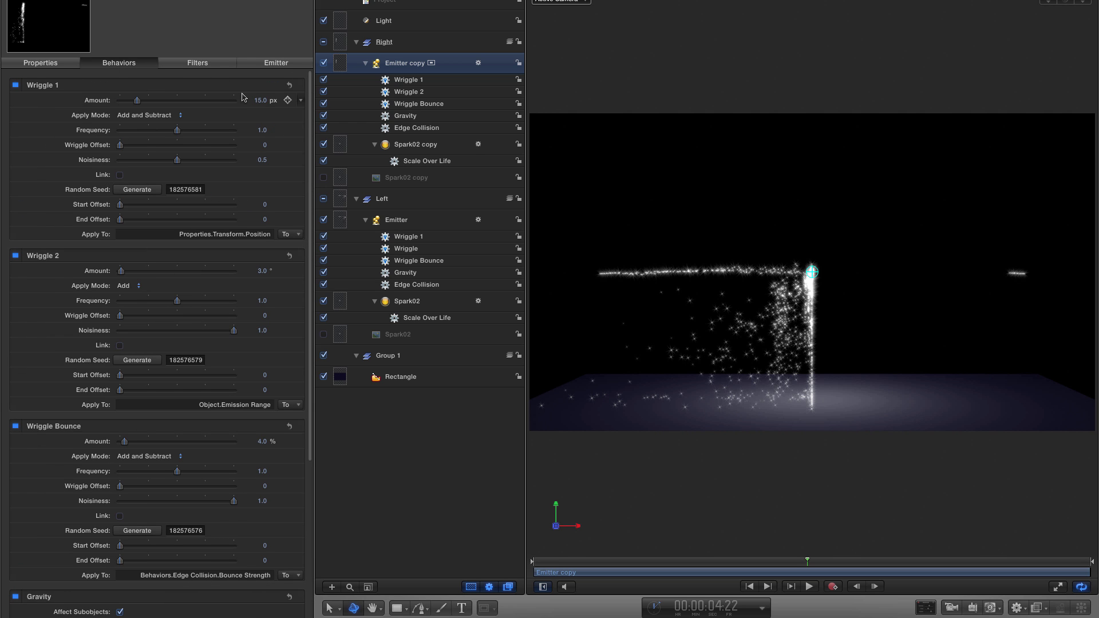
left_click(274, 85)
left_click(268, 109)
left_click(250, 129)
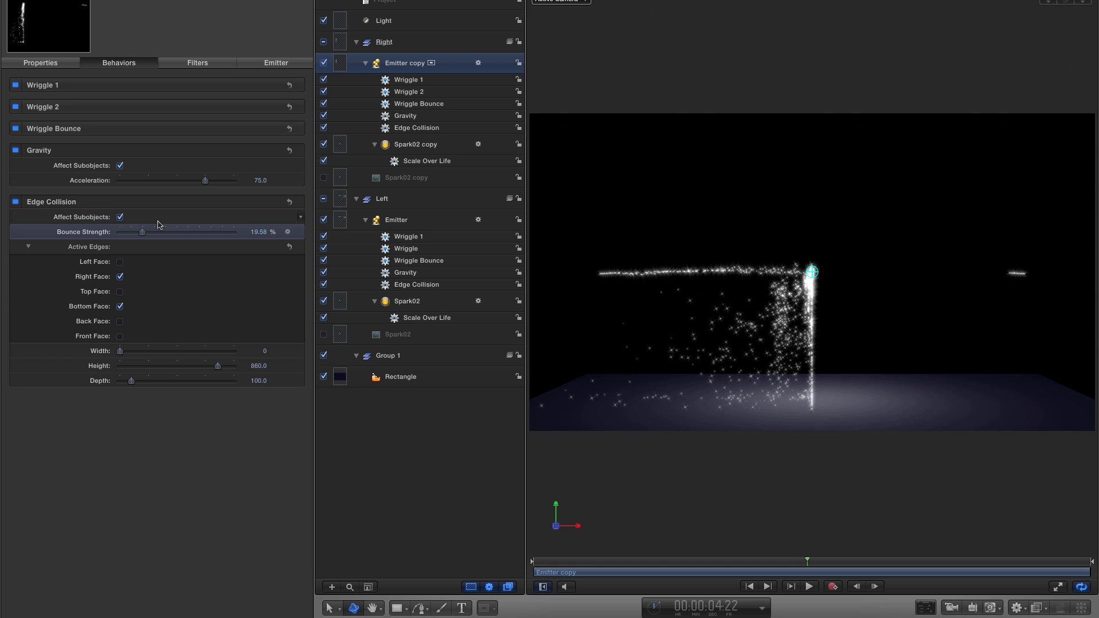
left_click(120, 277)
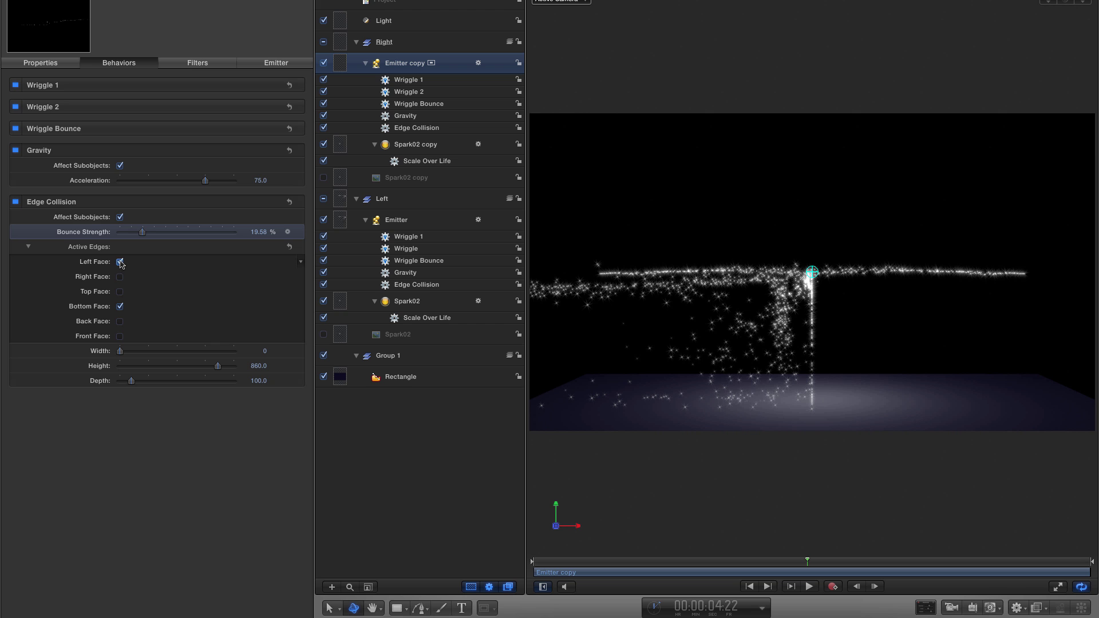
left_click(120, 262)
Play the animation from the start to check both spark streams colliding.
left_click(749, 586)
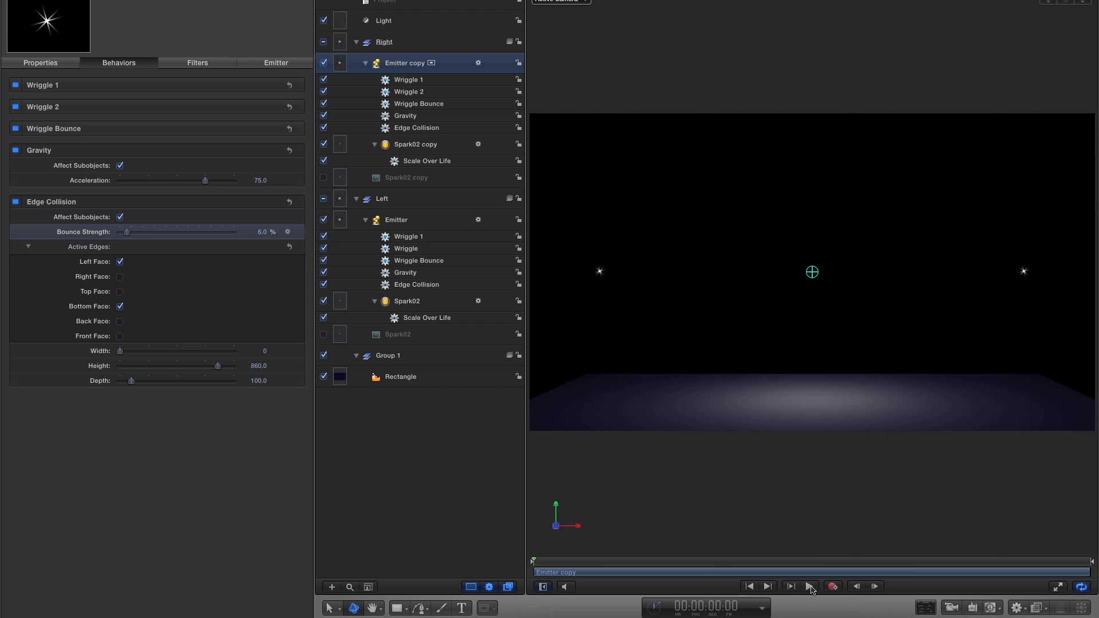
left_click(809, 587)
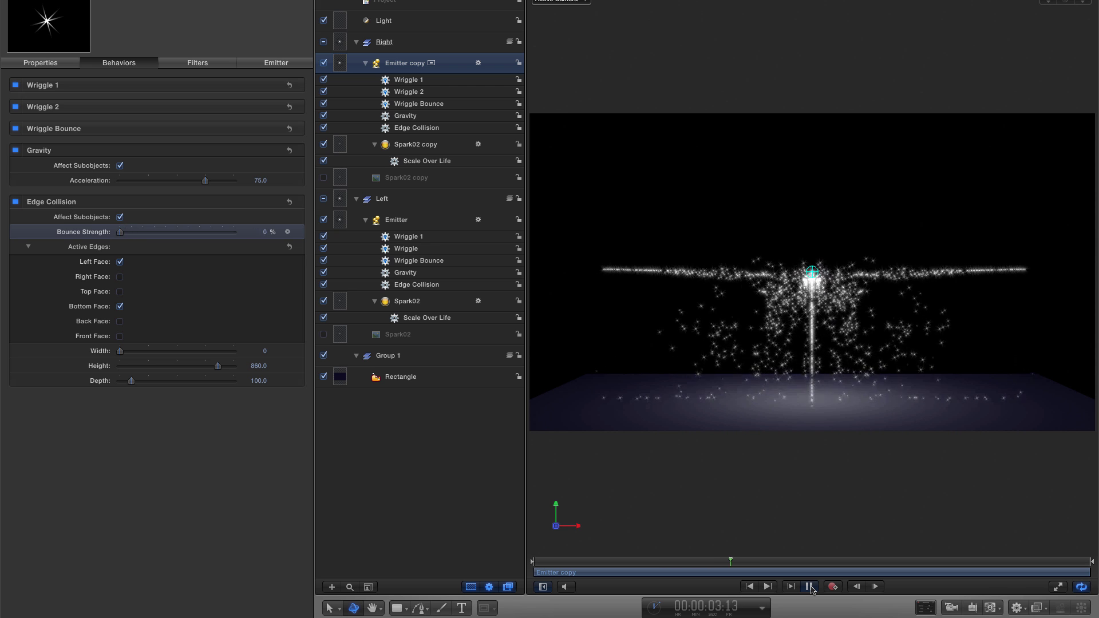
left_click(809, 587)
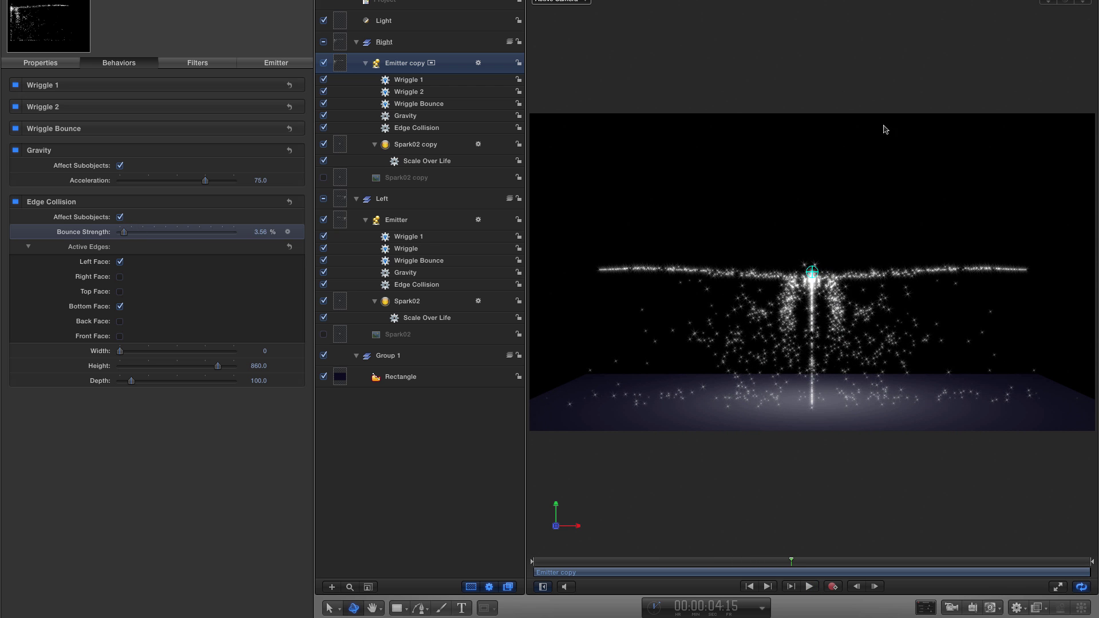
Generate a new random seed for the Right group's emitter.
left_click(277, 64)
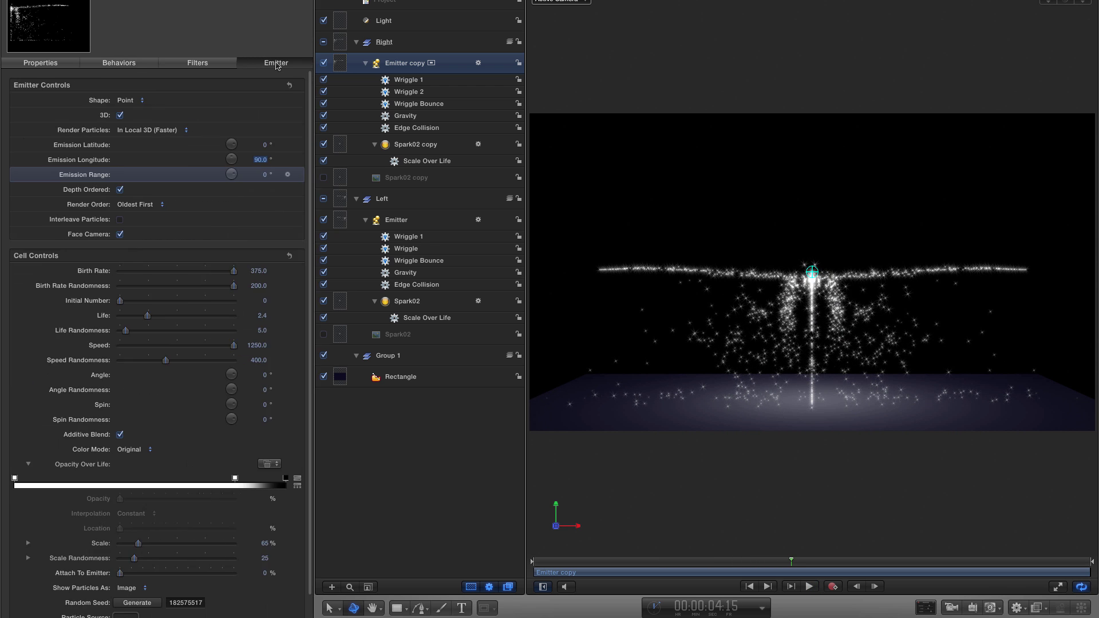
scroll(309, 378, "down", 2)
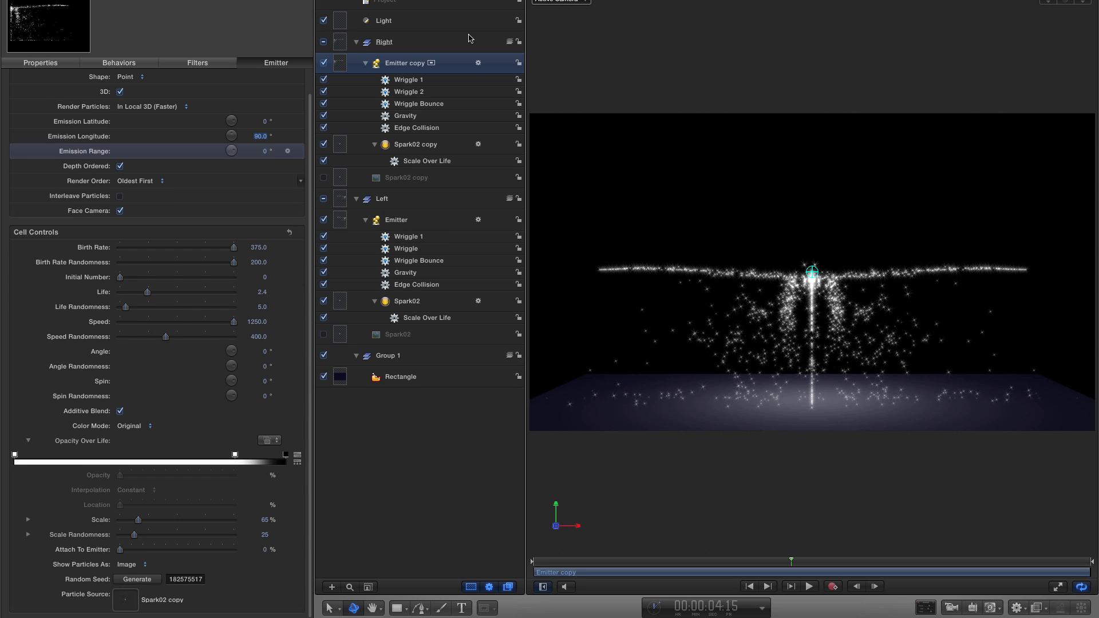
left_click(143, 580)
left_click(143, 580)
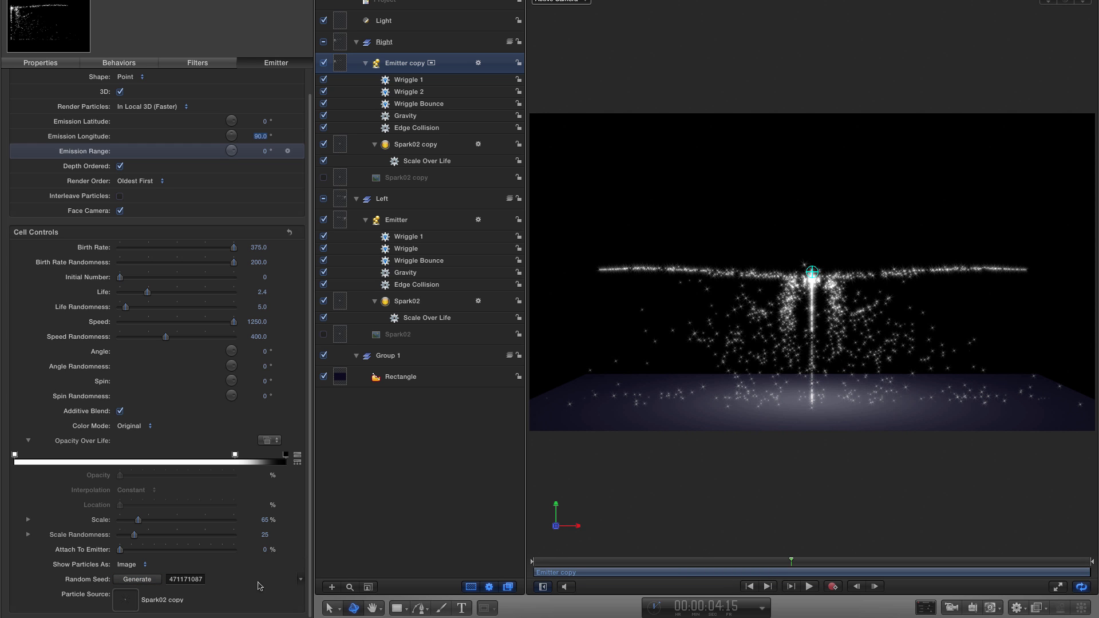
left_click(137, 580)
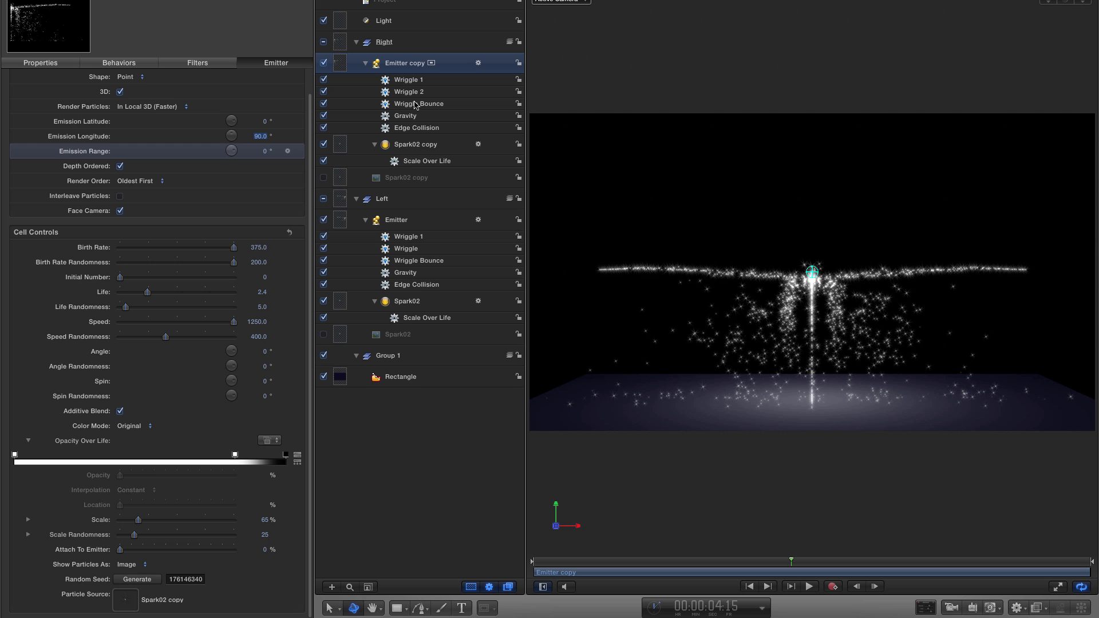
Generate new random seeds for the Right emitter's Wriggle 1 and Wriggle 2 behaviors.
left_click(416, 81)
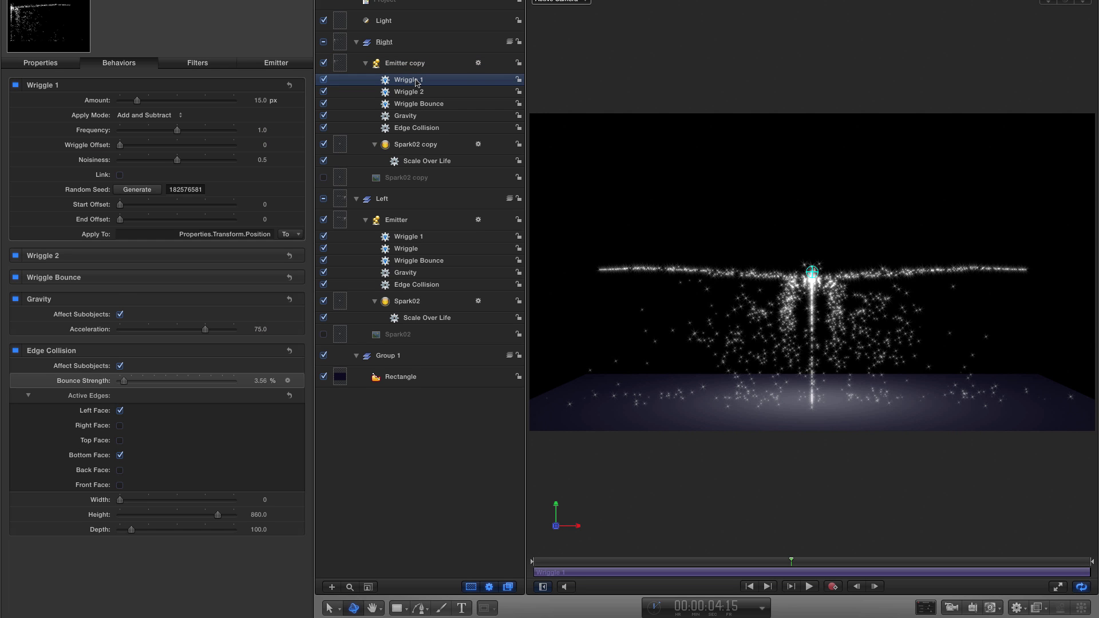
left_click(137, 191)
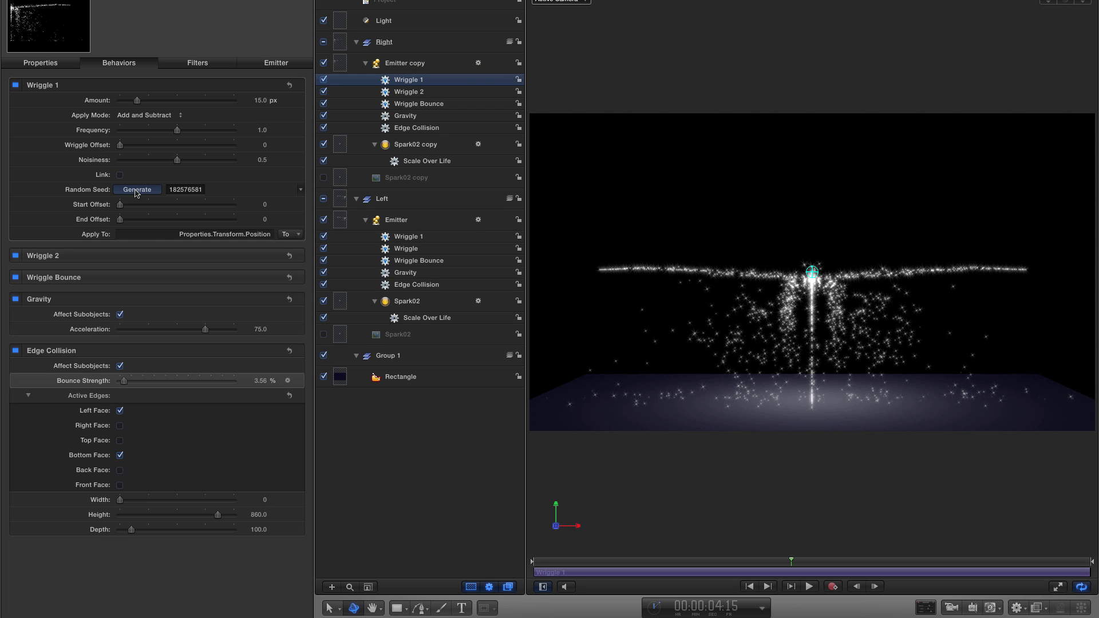
left_click(272, 256)
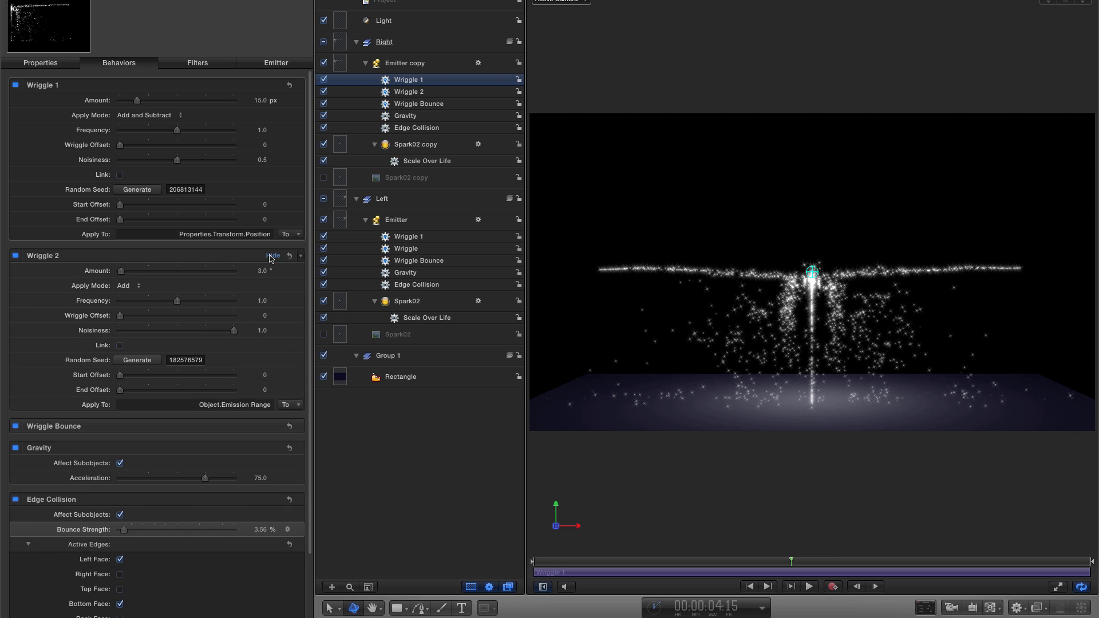
left_click(137, 360)
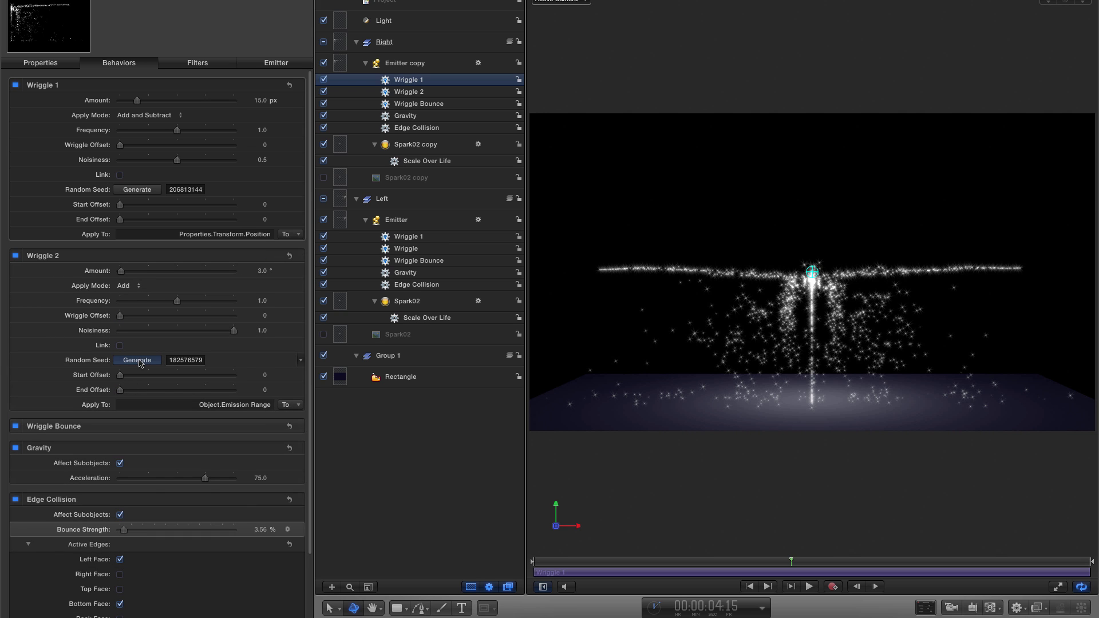
Generate a new random seed for the Right emitter's Wriggle Bounce behavior and play the animation from the start.
left_click(271, 428)
left_click(137, 530)
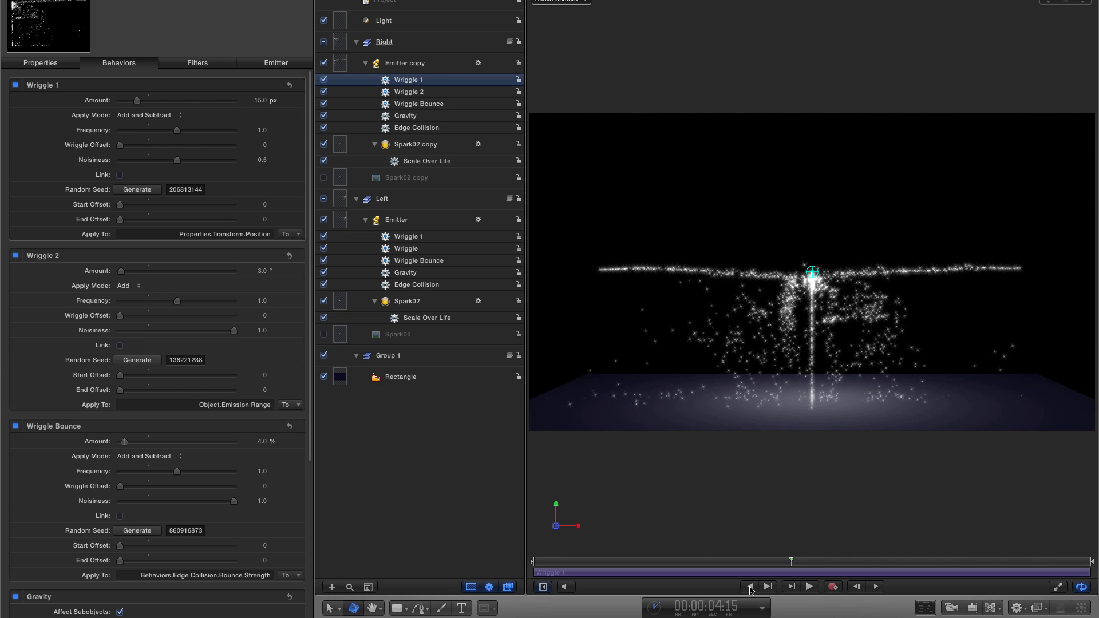
left_click(750, 588)
left_click(809, 588)
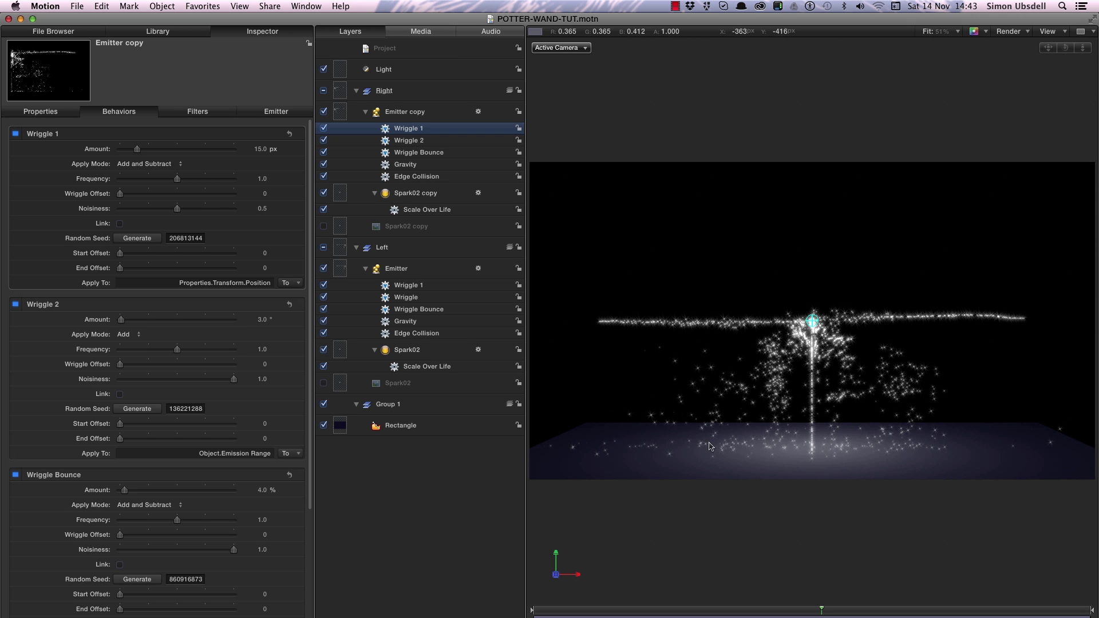
Add a camera to the project and set its Y rotation to -8°, checking the sparks from different angles during playback.
left_click(162, 6)
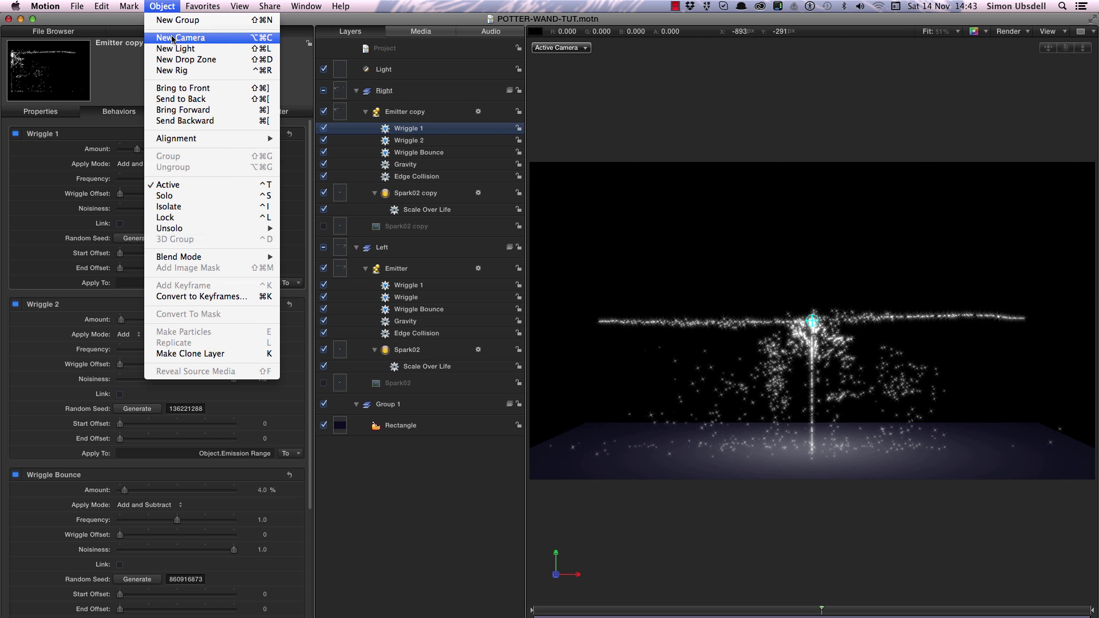
left_click(206, 56)
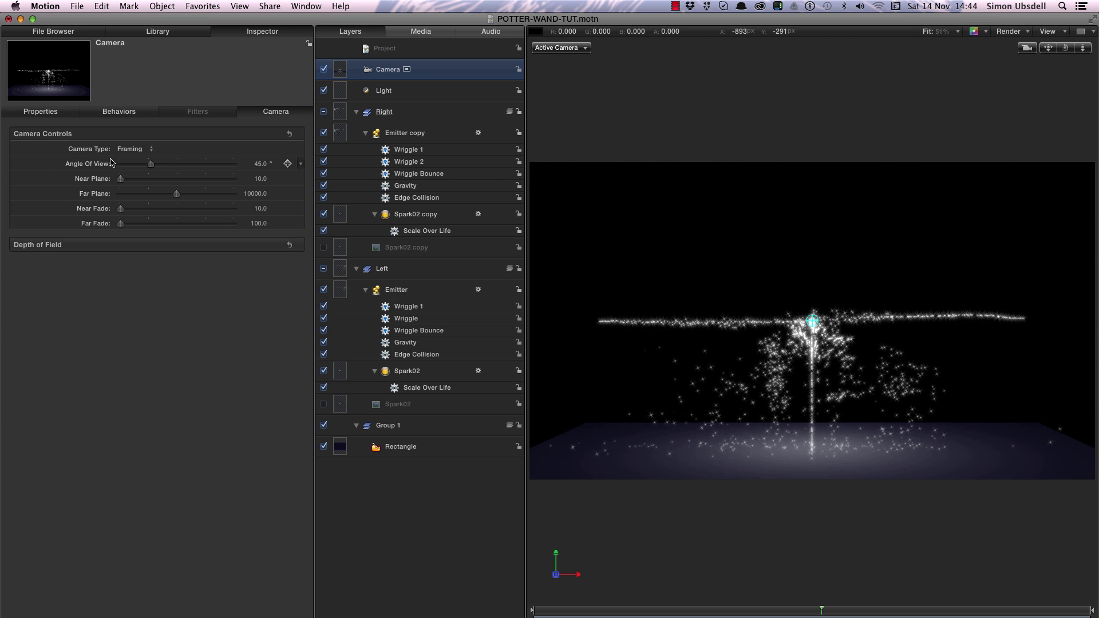
left_click(40, 111)
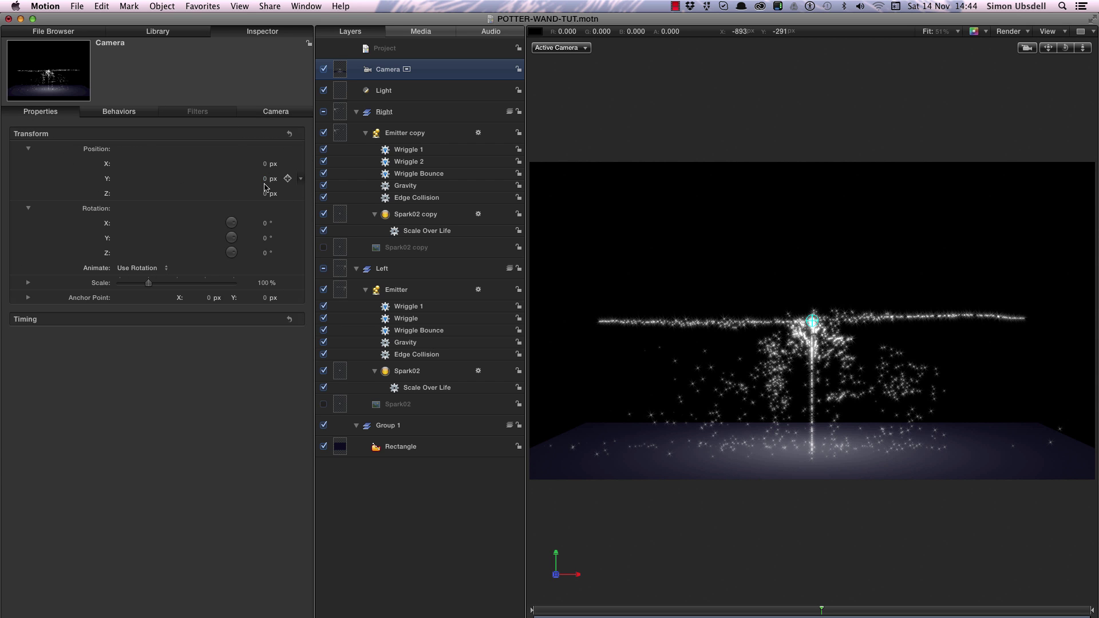
left_click(265, 179)
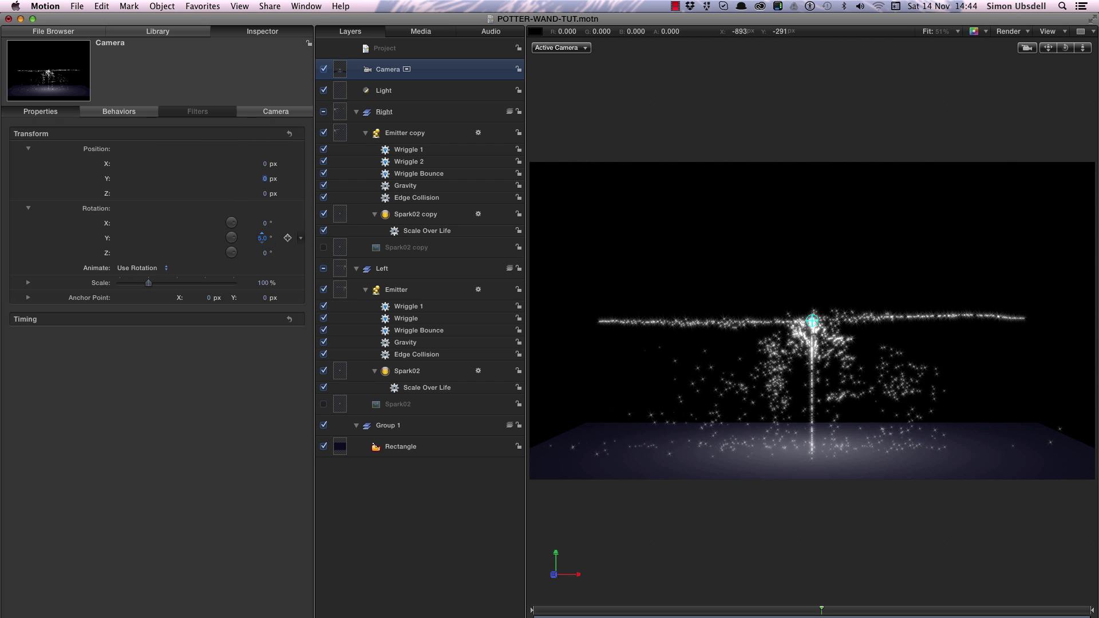
left_click_drag(262, 236, 261, 237)
key("space")
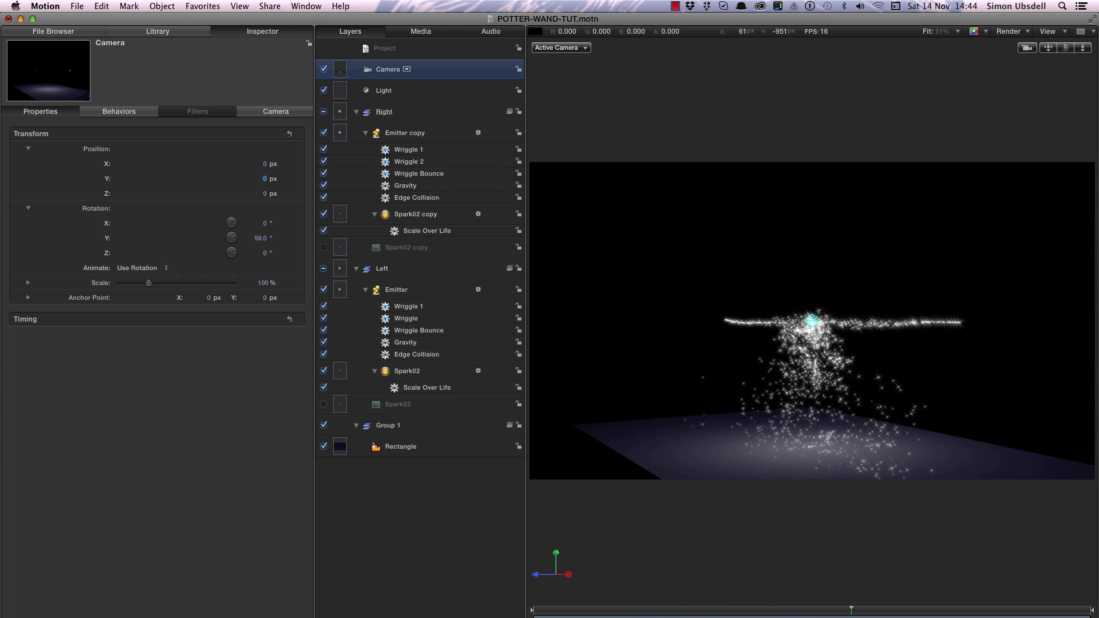
key("space")
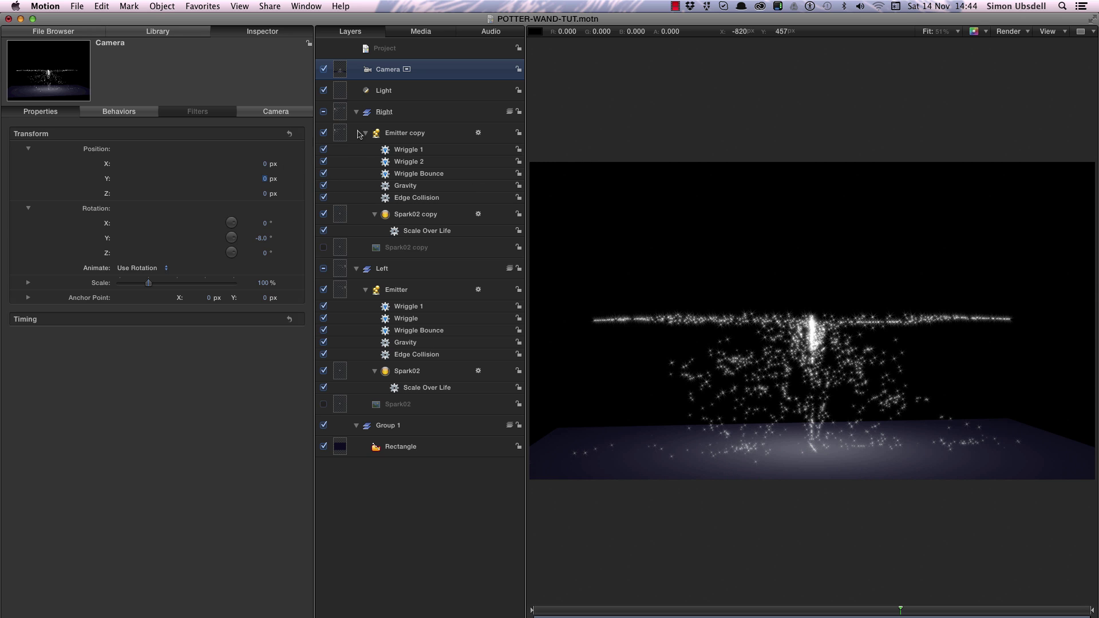
Duplicate the Left group's Emitter and rename the copy "Emitter Straight".
left_click(344, 292)
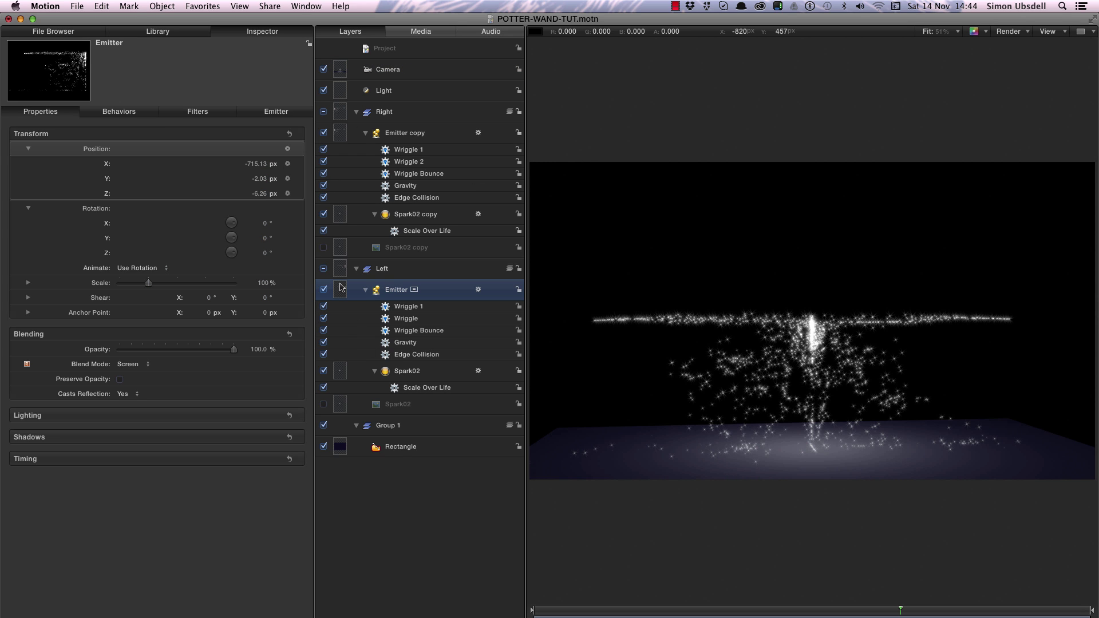
right_click(340, 286)
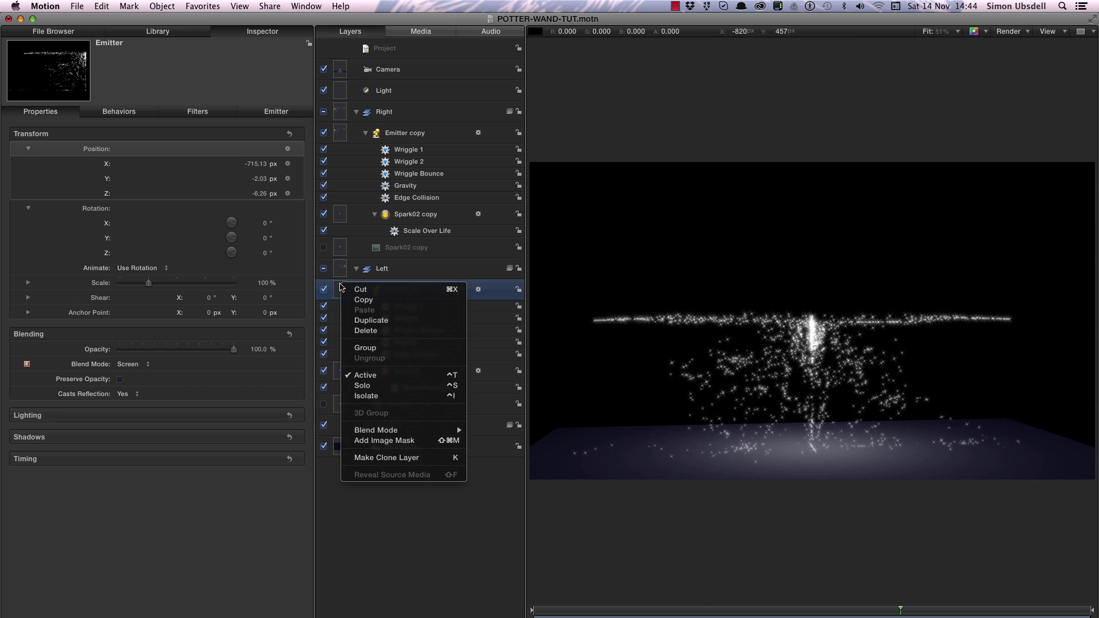
left_click(367, 320)
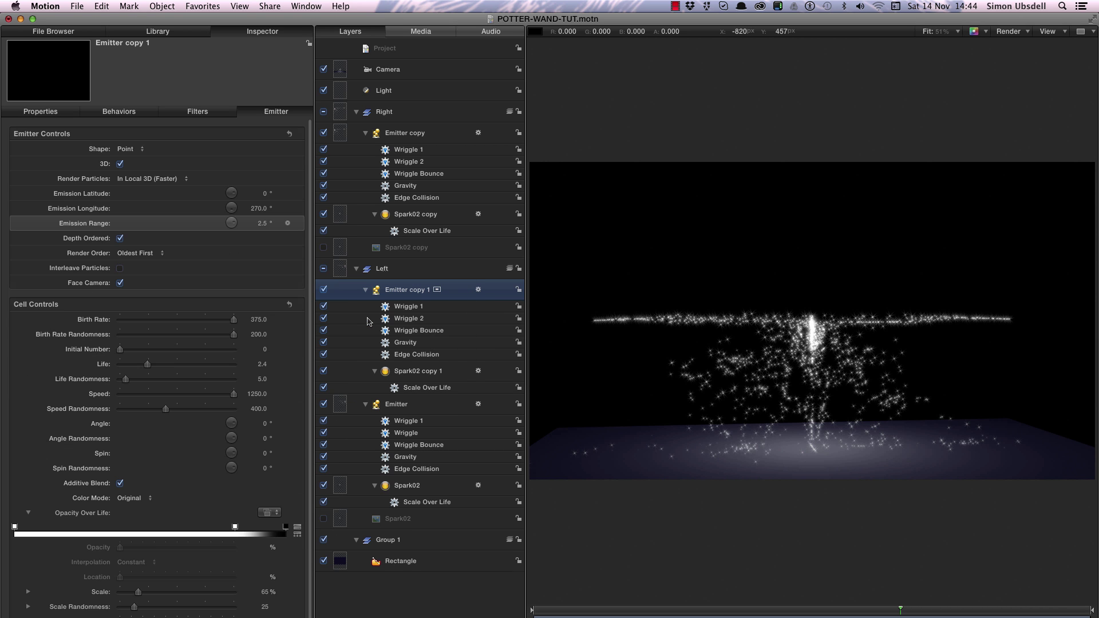
double_click(410, 290)
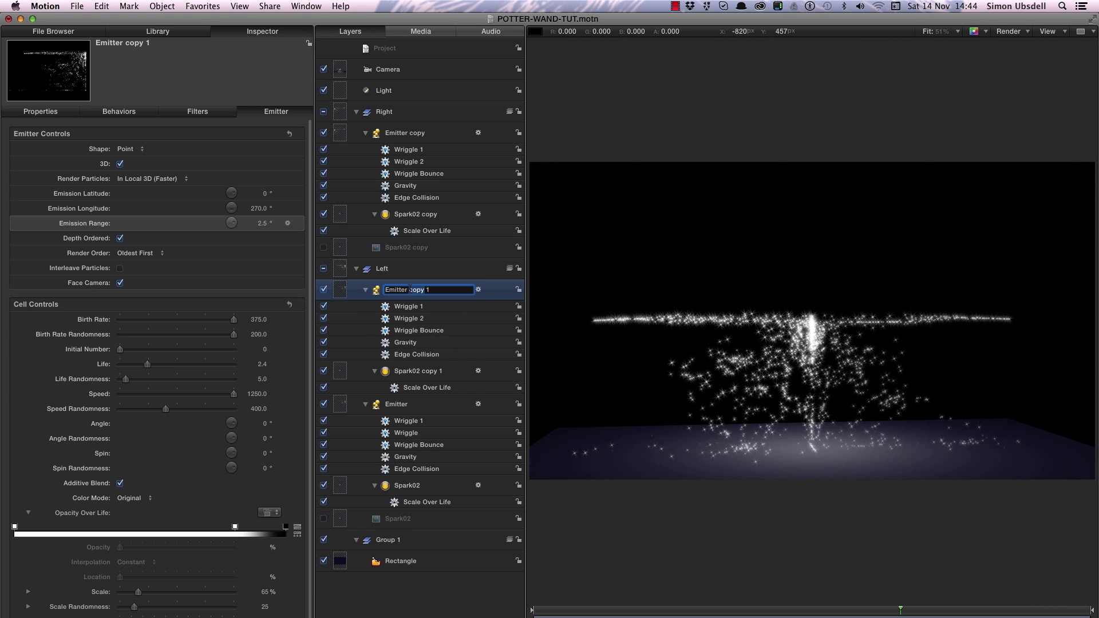
left_click_drag(410, 289, 458, 293)
type("Straight")
key("Return")
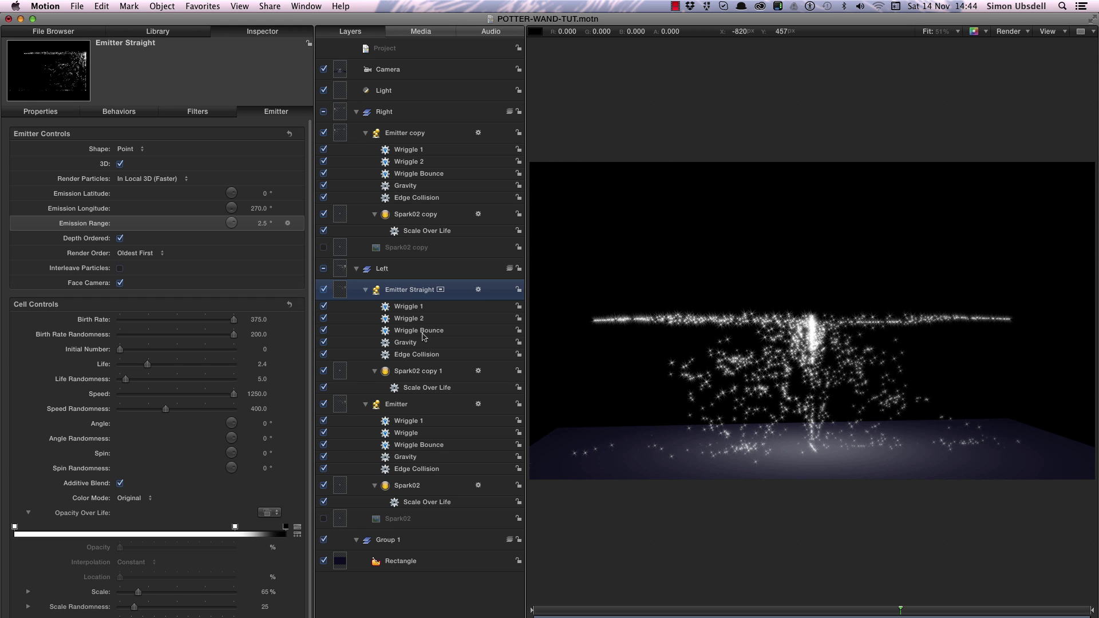
Remove the Wriggle 1, Wriggle 2, Wriggle Bounce and Gravity behaviors from Emitter Straight.
left_click(424, 335)
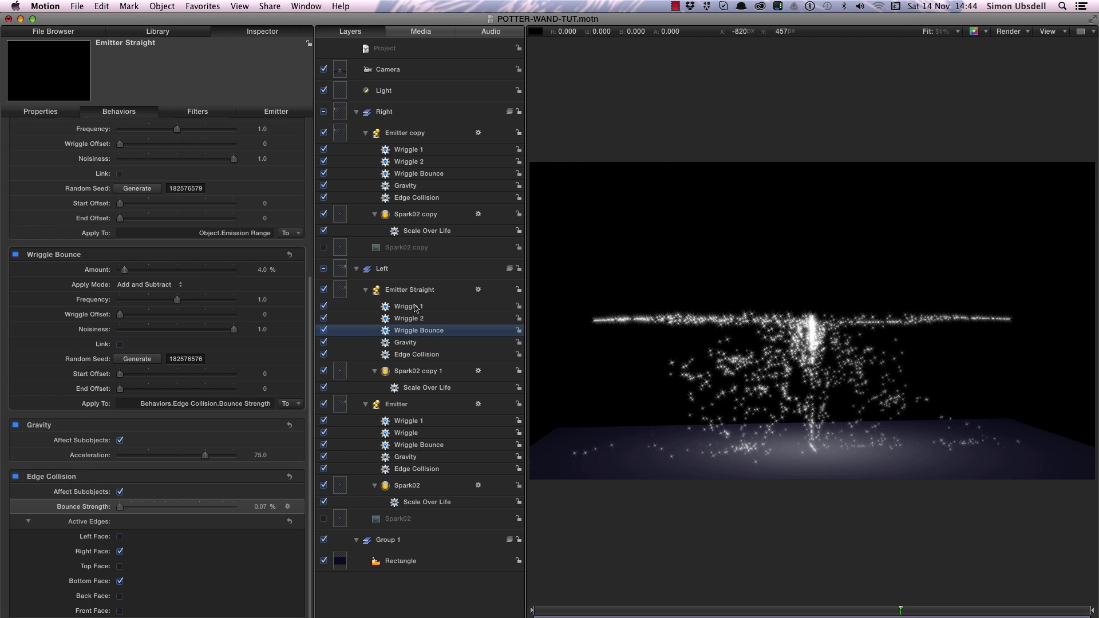
left_click(416, 308, "shift")
key("super+c")
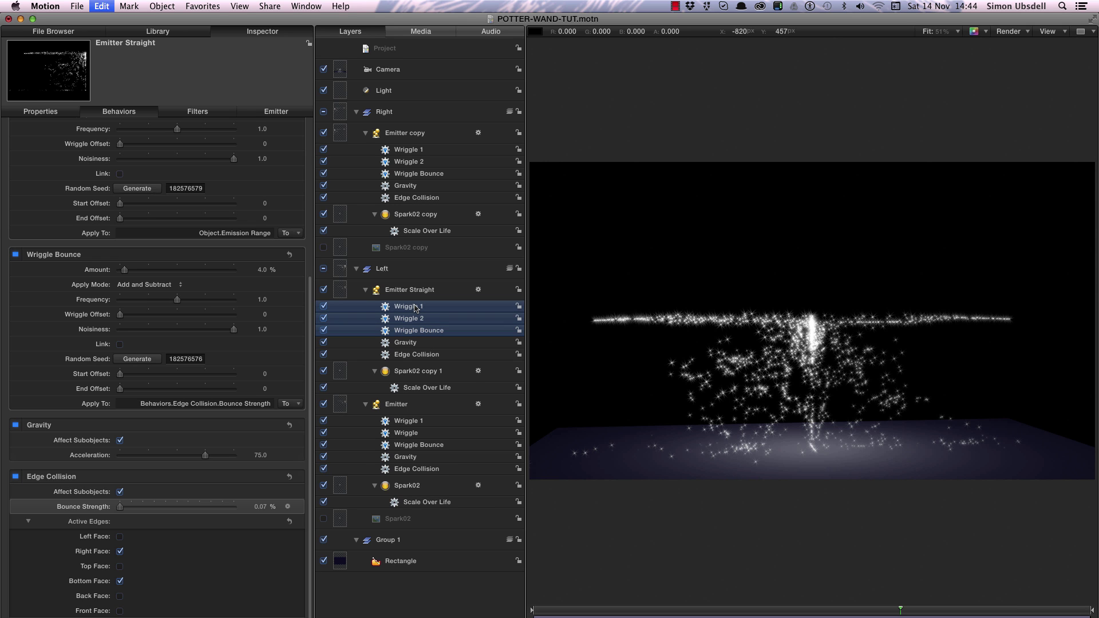
key("Delete")
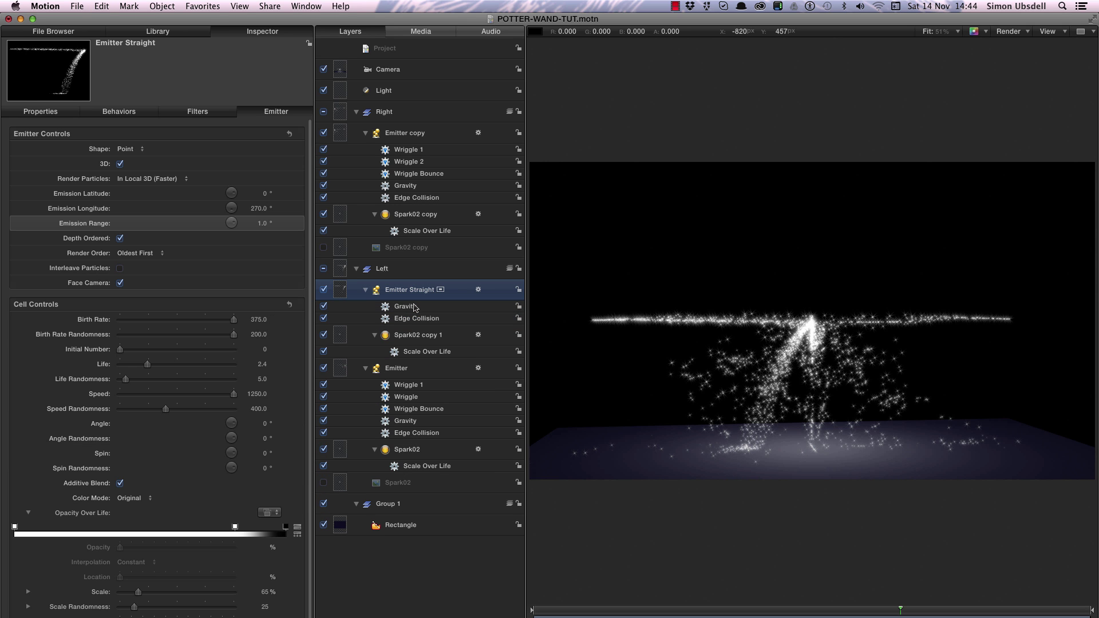
left_click(416, 308)
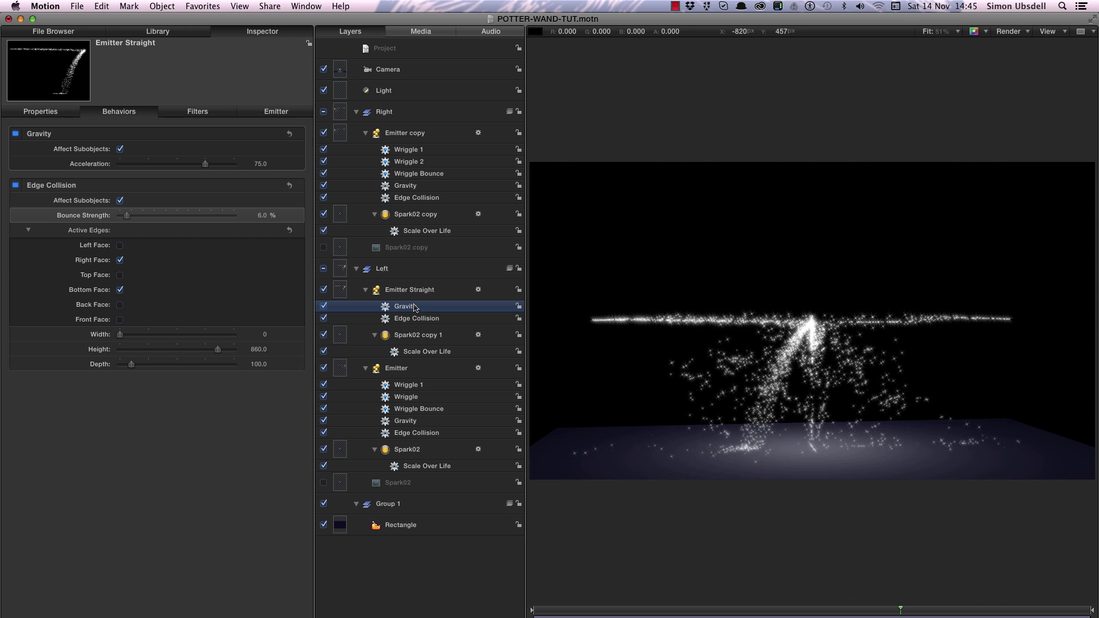
key("super+c")
key("Delete")
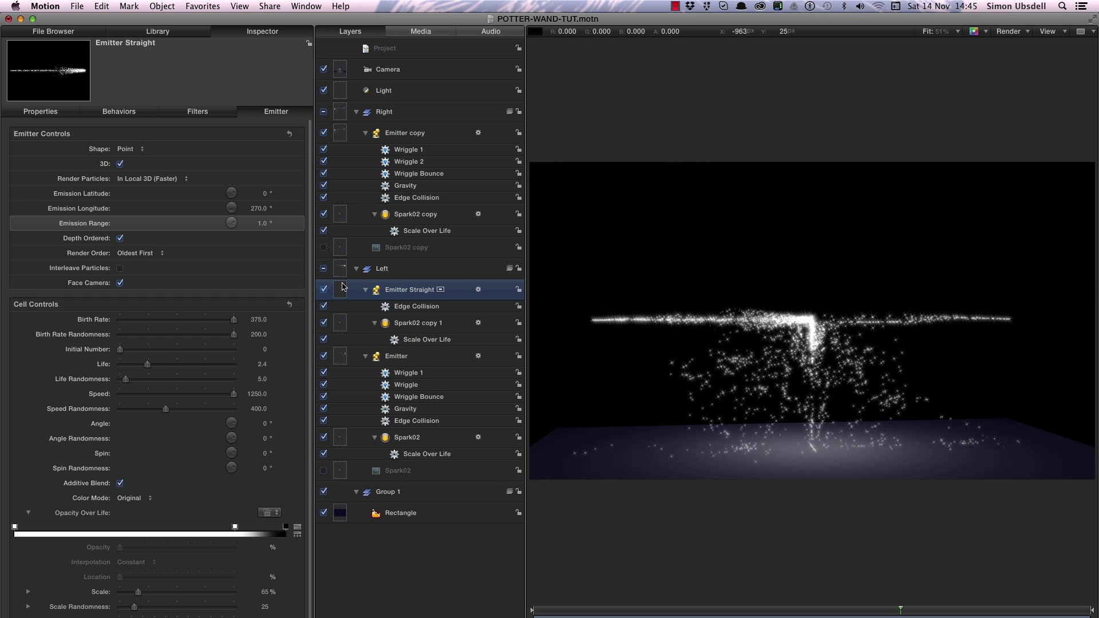
Add a Link parameter behavior to Emitter Straight's Position, using the Left group's original Emitter as the source object.
left_click(41, 110)
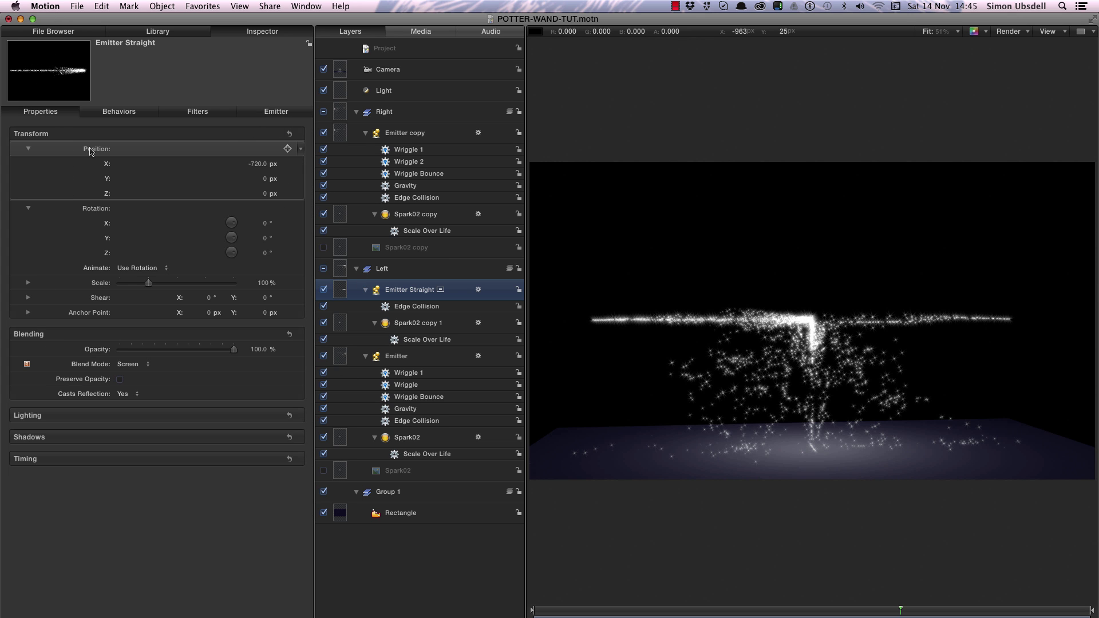
right_click(90, 150)
mouse_move(125, 200)
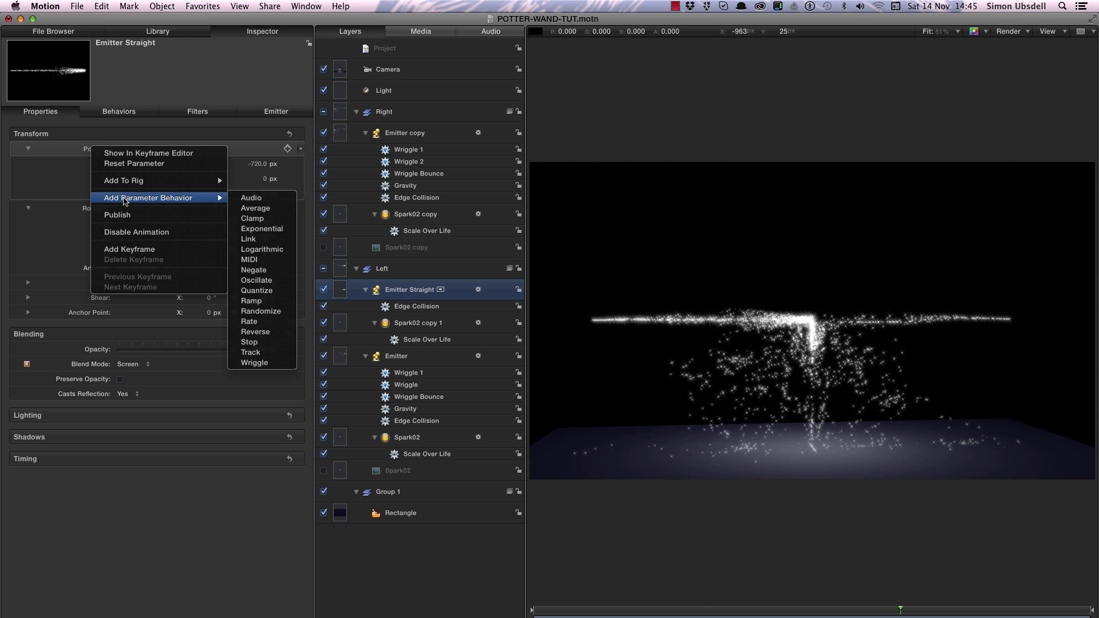
left_click(249, 239)
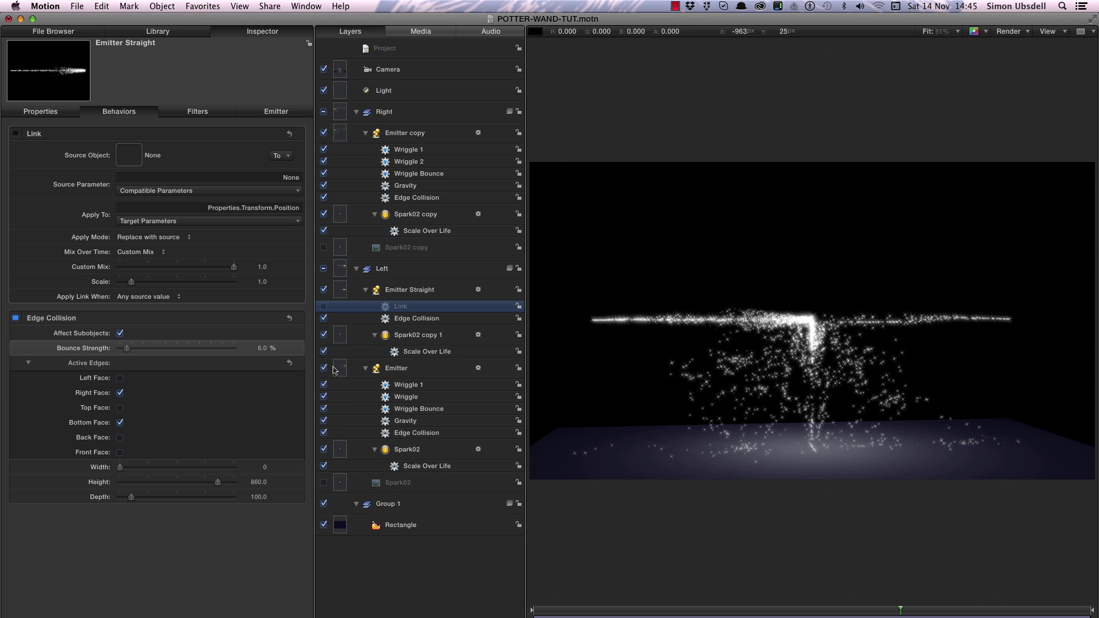
left_click_drag(339, 371, 129, 154)
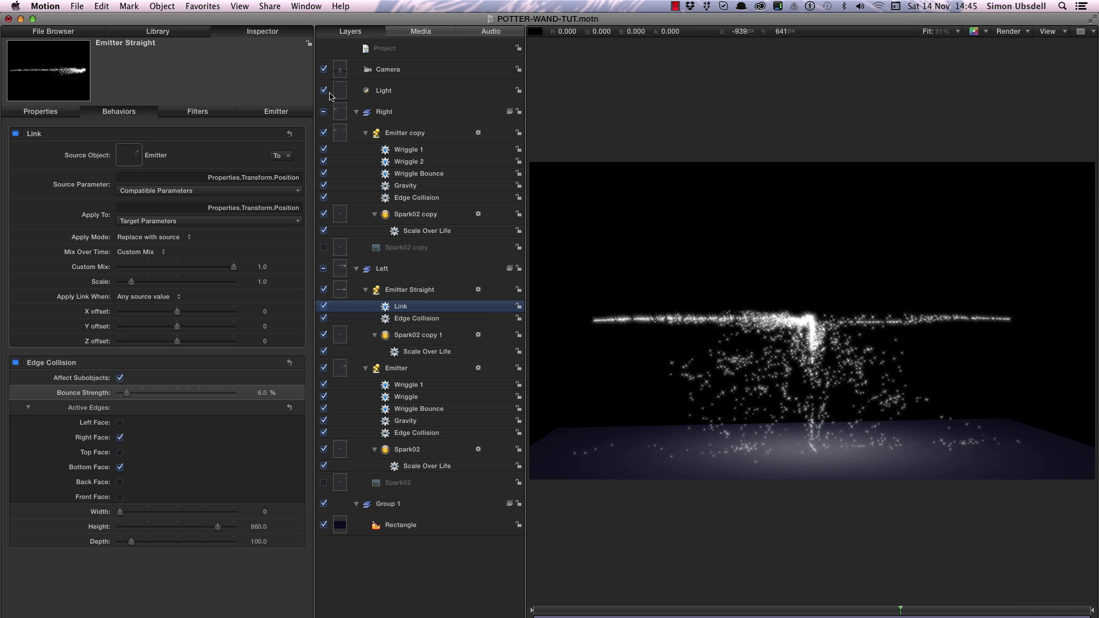
Hide the Right group and the Left group's original Emitter, and play the animation to check Emitter Straight alone.
left_click(323, 112)
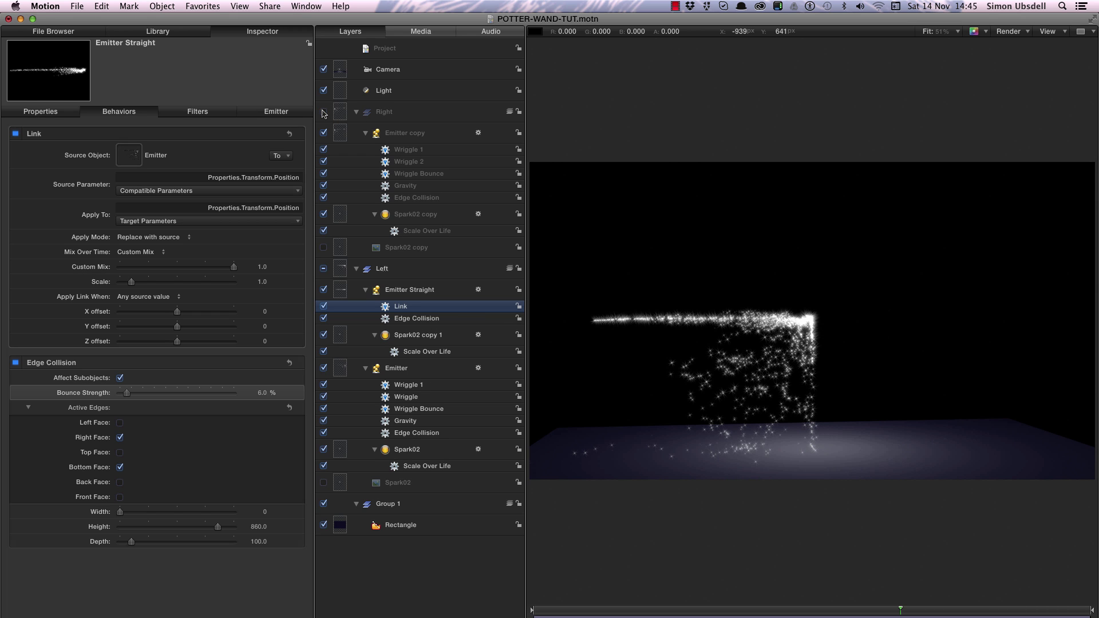
left_click(323, 368)
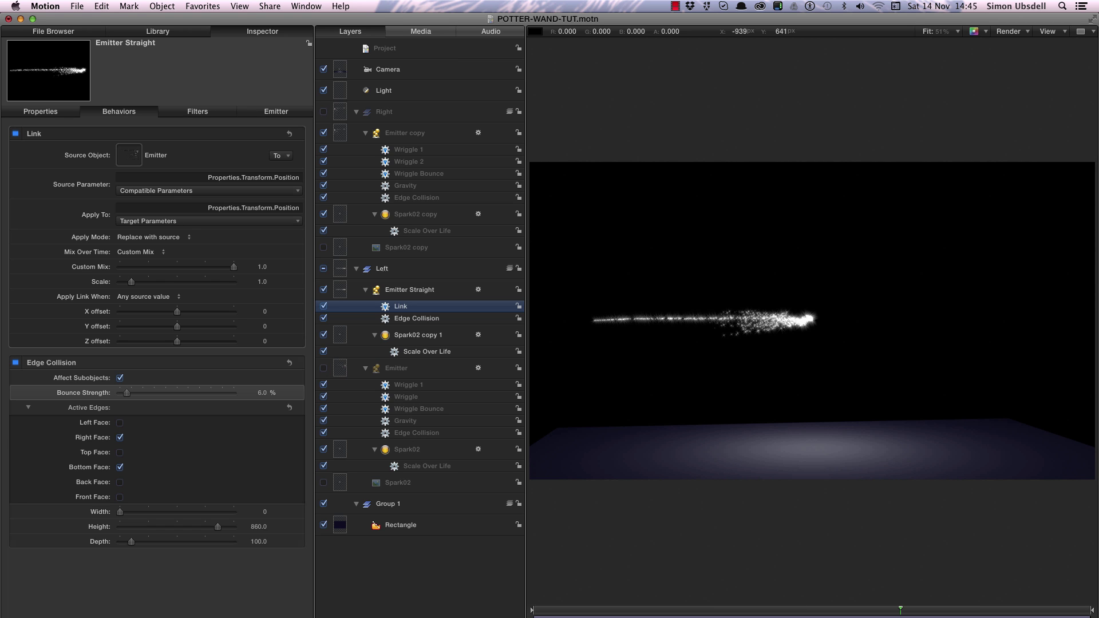
key("space")
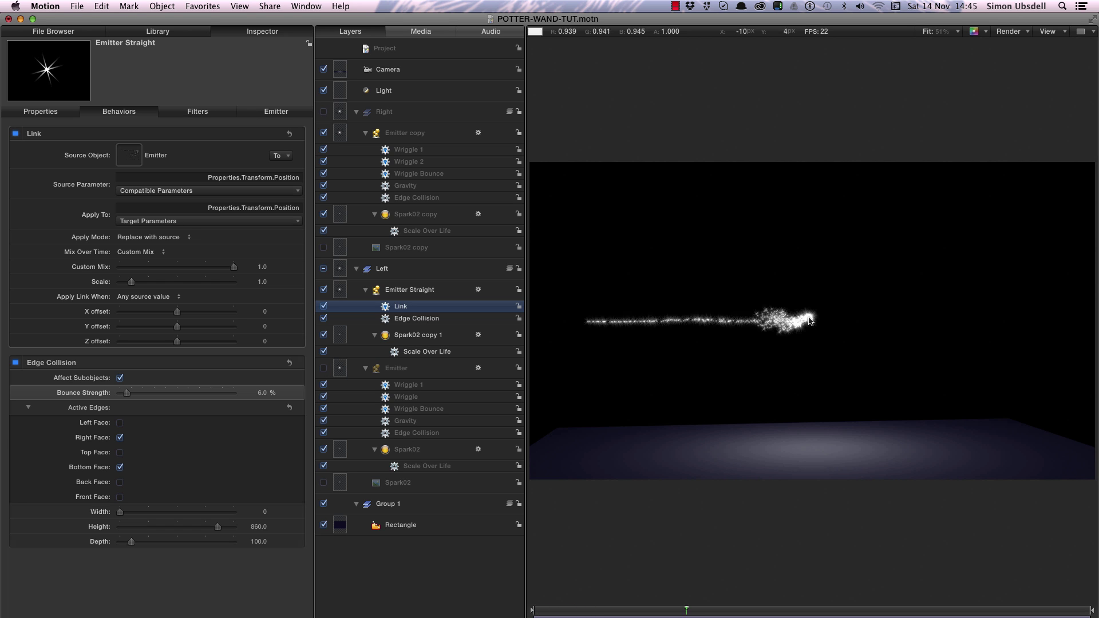
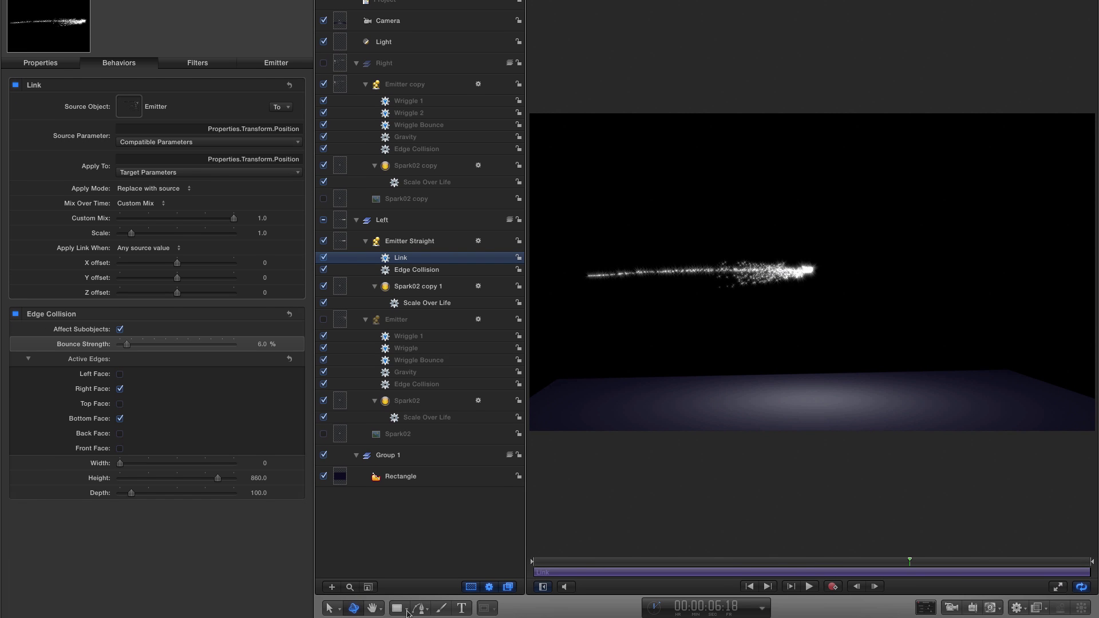
Draw a small circle over the collision point in the Left group and reset its Transform settings.
left_click(405, 611)
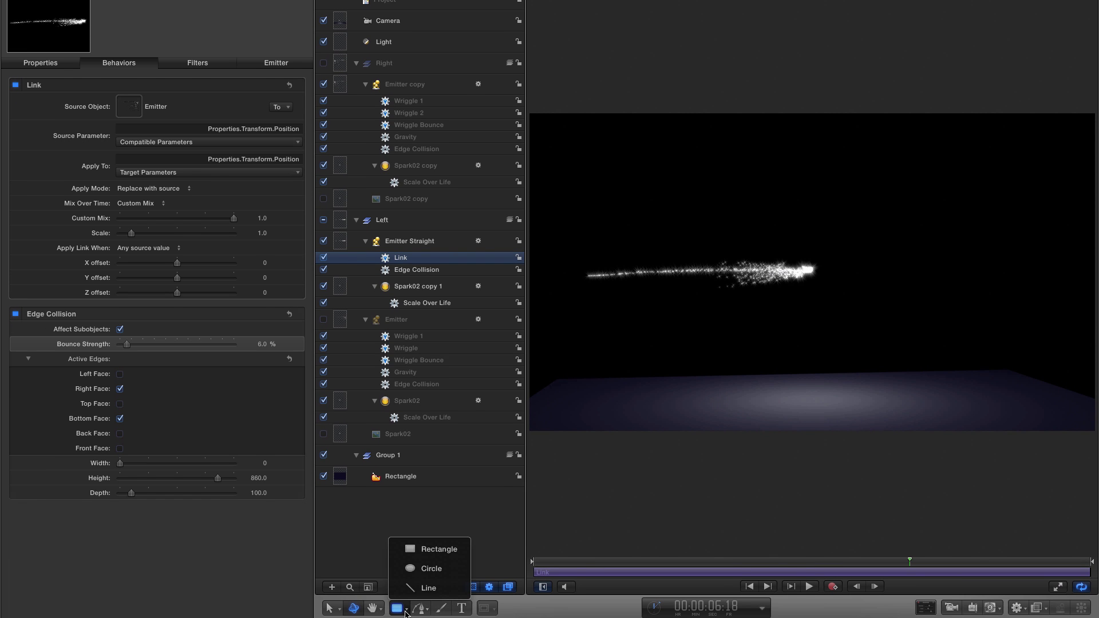
left_click(430, 569)
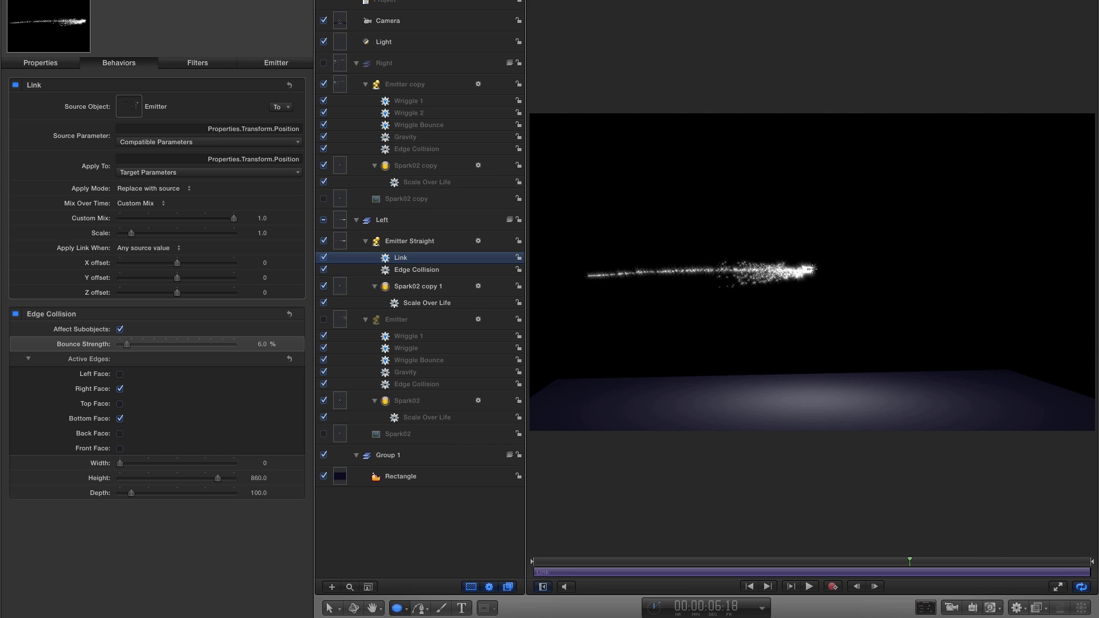
left_click_drag(797, 256, 834, 294)
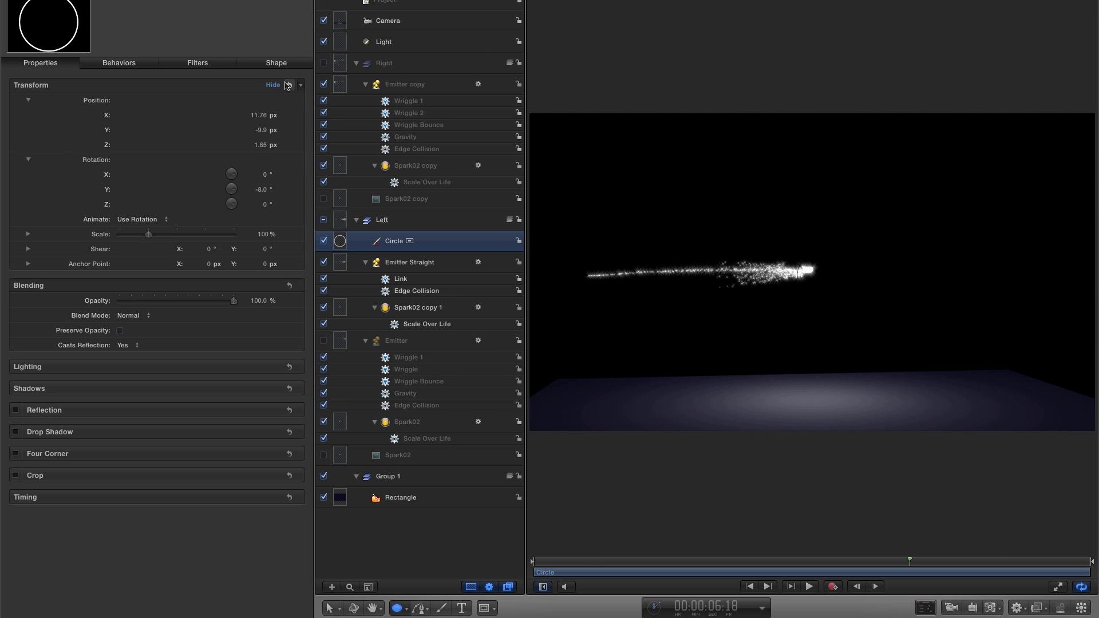
left_click(290, 86)
Turn off the circle's outline, enable its fill and set the fill color to yellow.
left_click(276, 62)
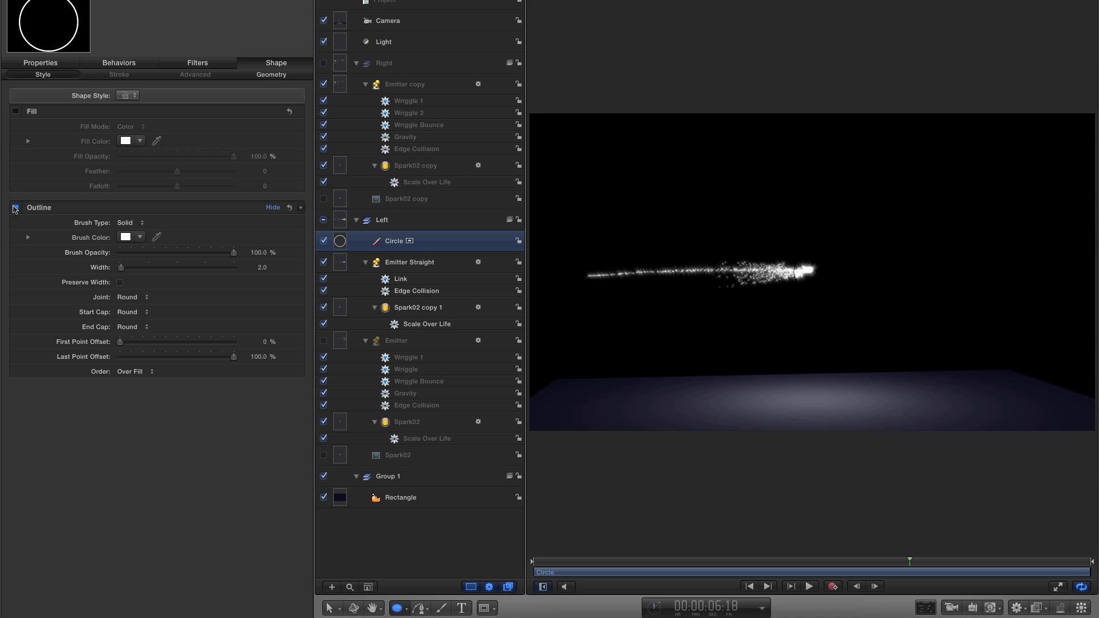
left_click(15, 208)
left_click(16, 112)
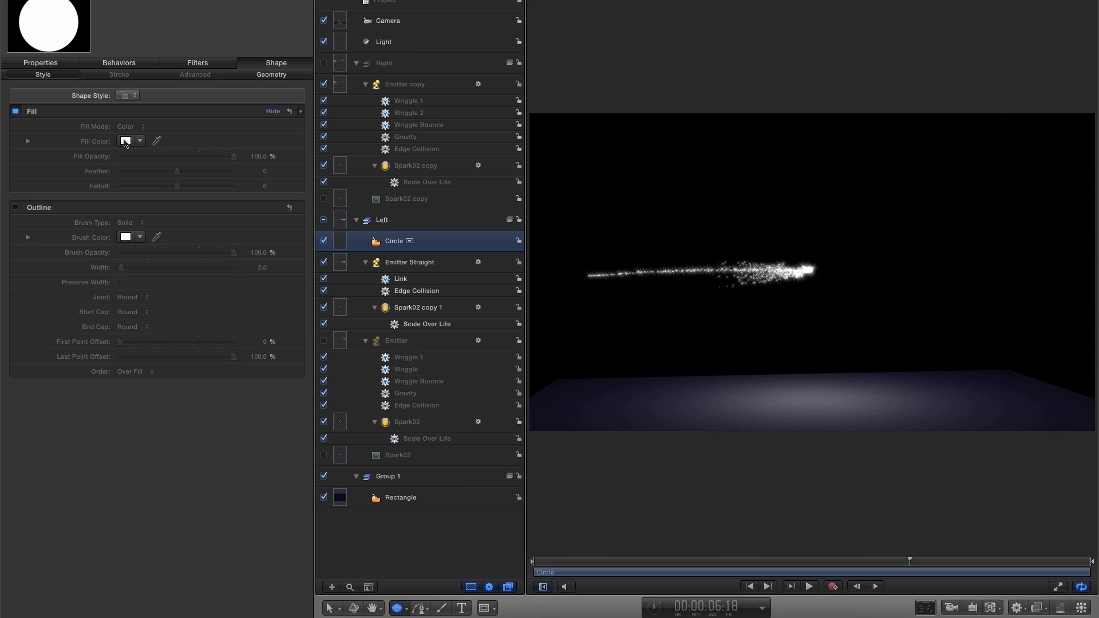
left_click(126, 140)
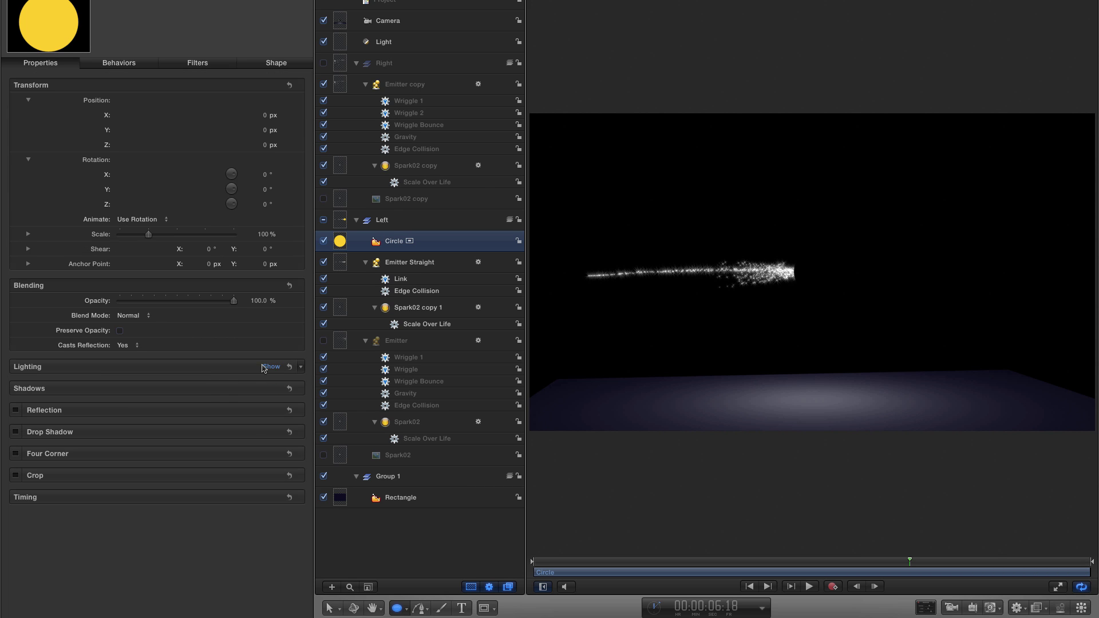
Set the circle's lighting Shading to Off and activate the Select/Transform tool.
left_click(264, 366)
left_click(127, 383)
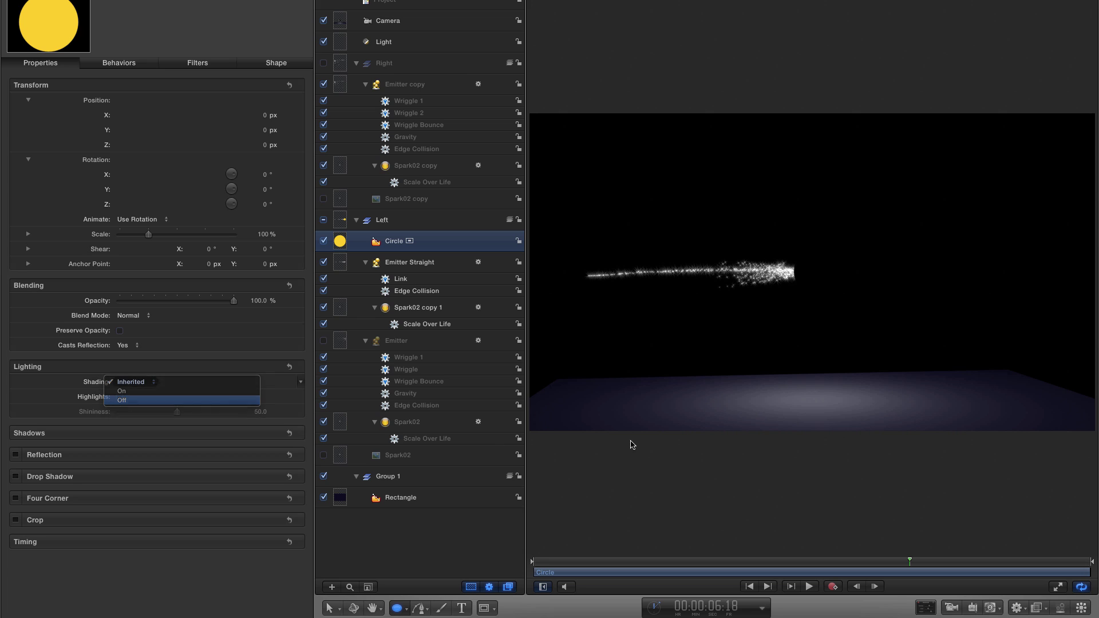
left_click(133, 405)
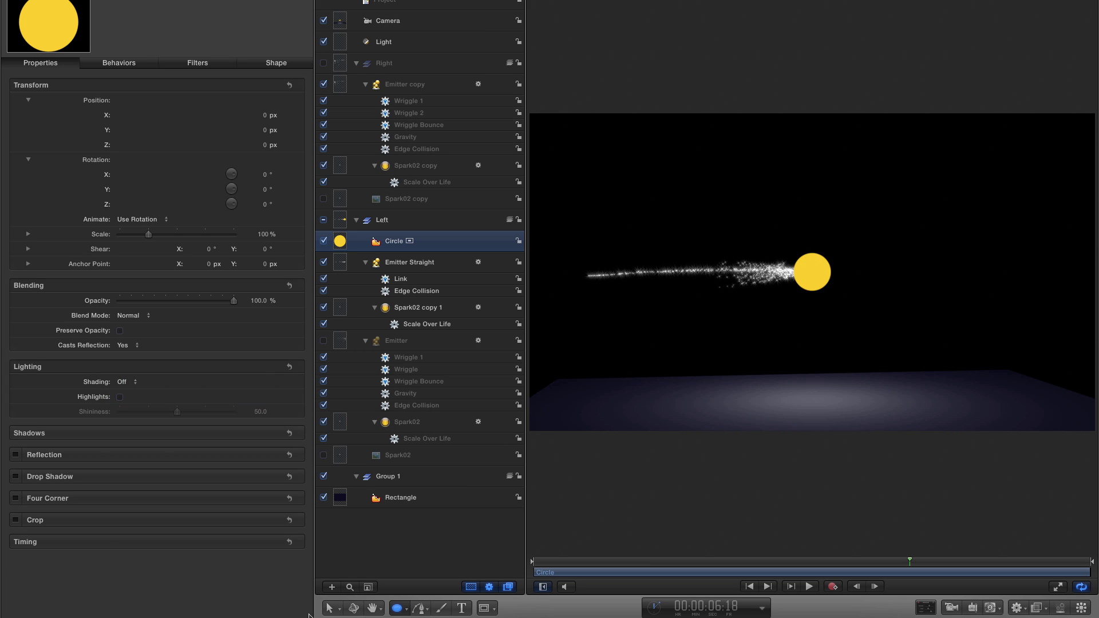
left_click(329, 609)
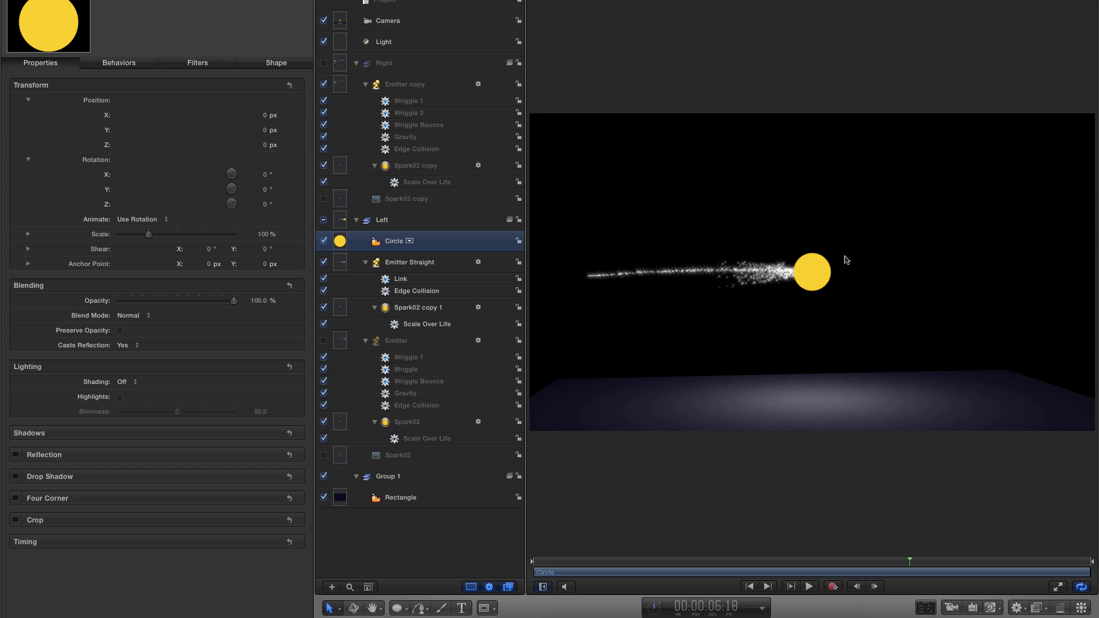
Apply the Attracted To simulation behavior to Emitter Straight and assign the Circle as its target object.
left_click(340, 262)
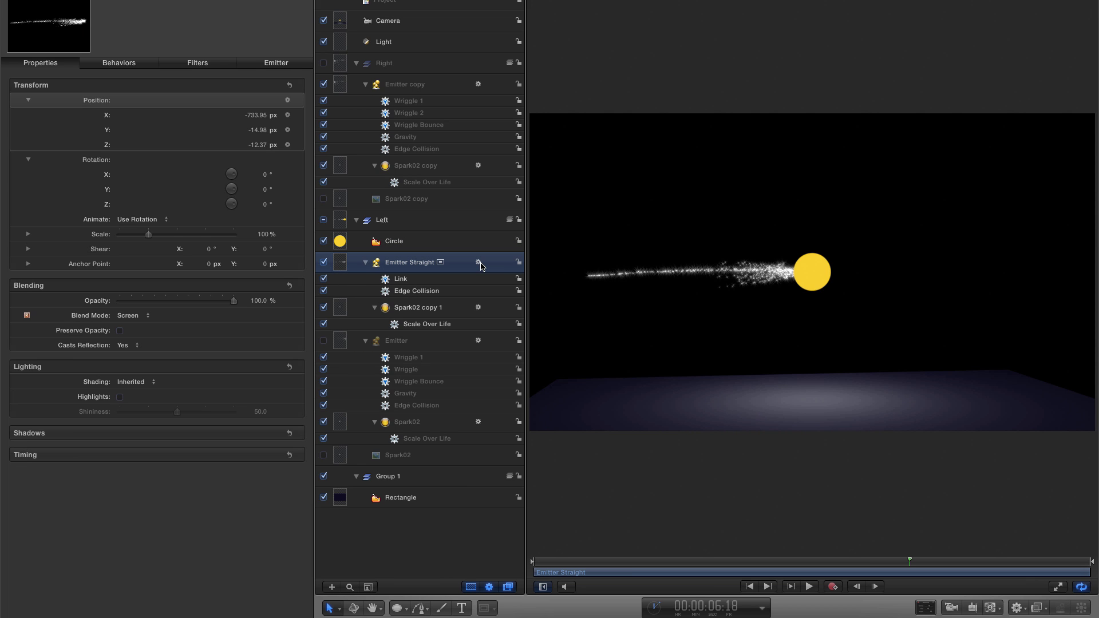
key("super+2")
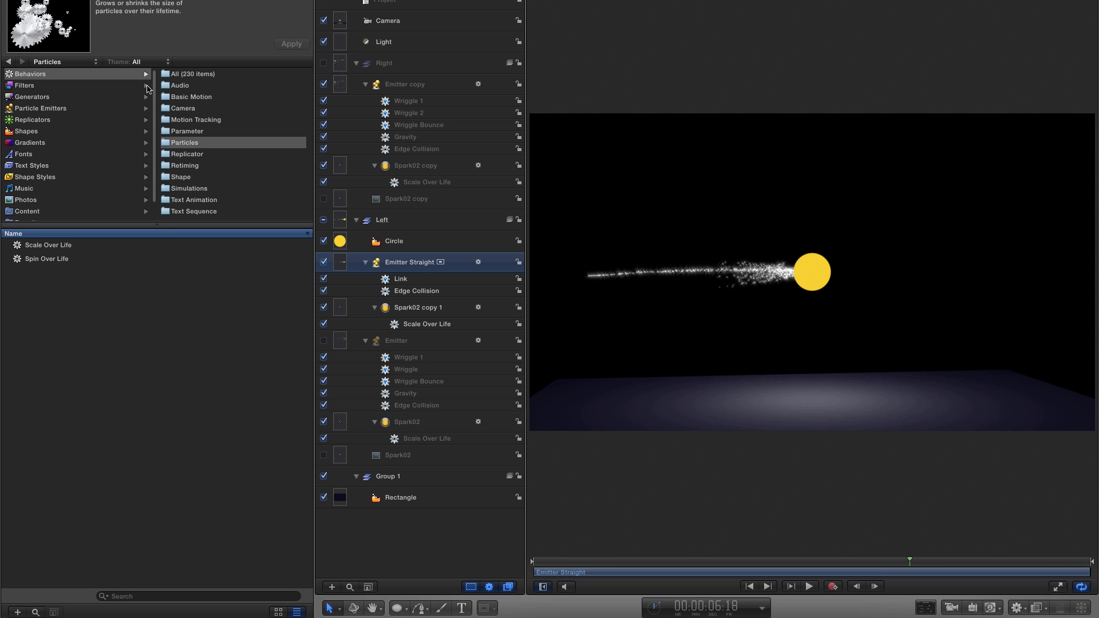
left_click(190, 189)
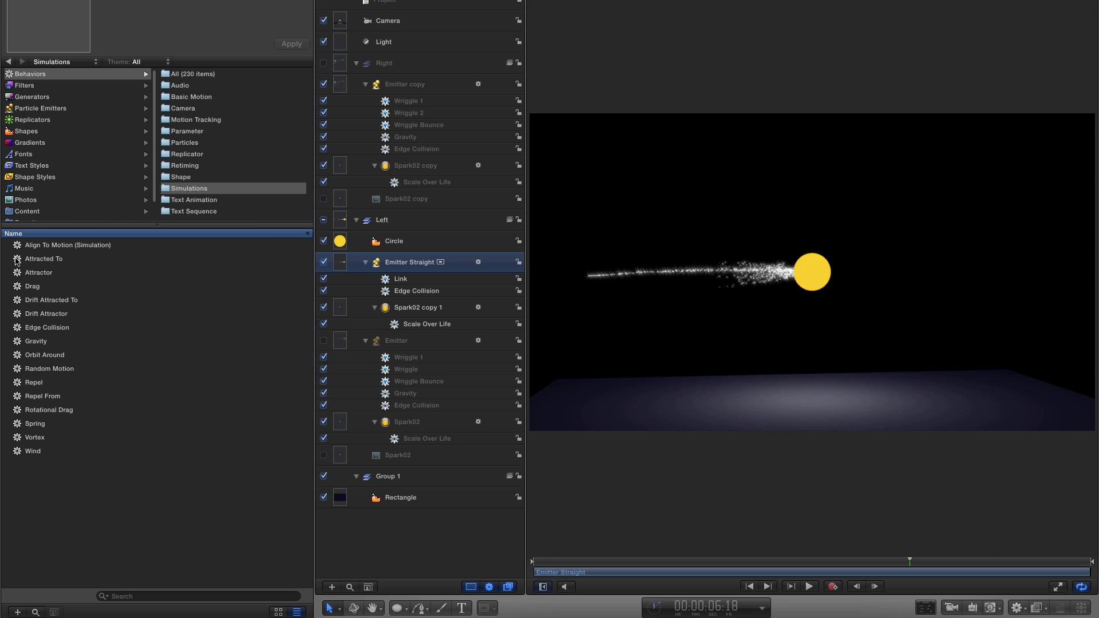
left_click_drag(16, 260, 340, 262)
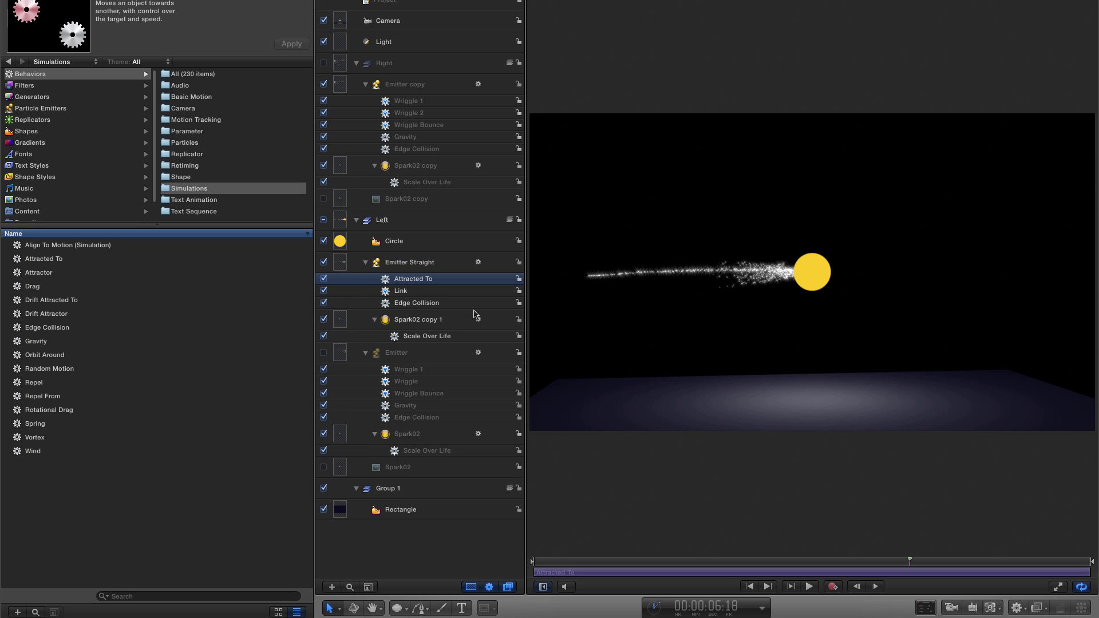
key("super+3")
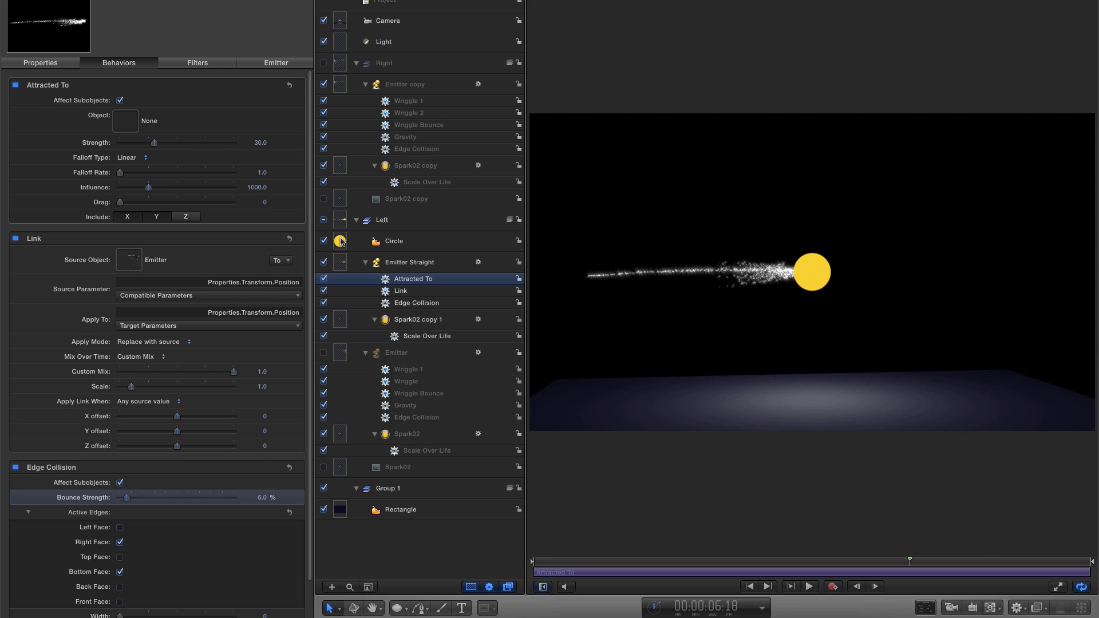
left_click_drag(342, 243, 125, 123)
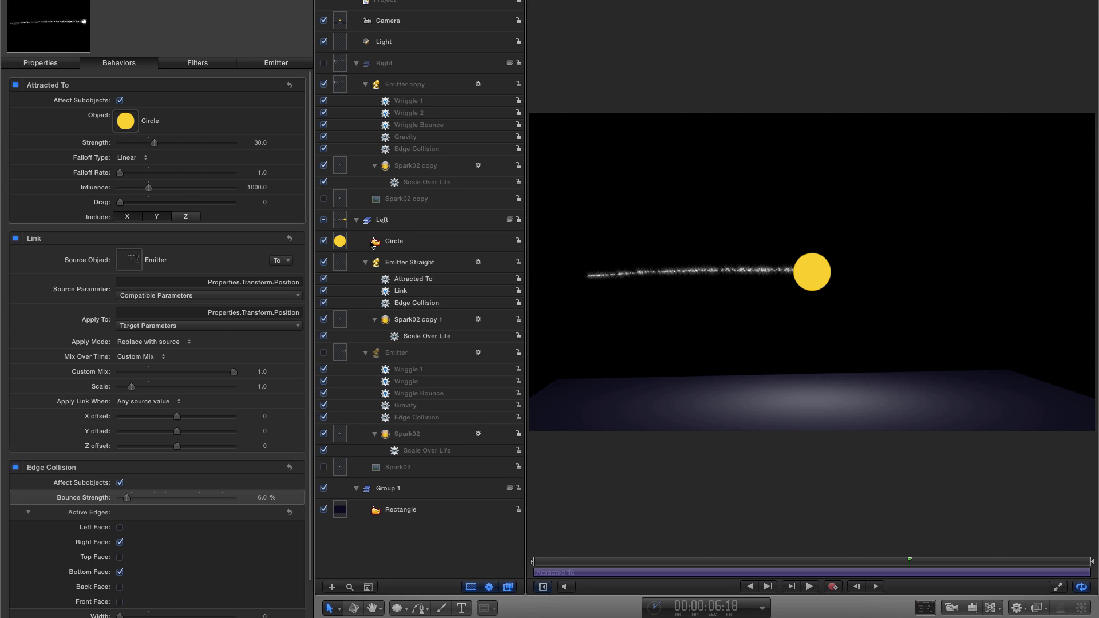
Hide the Circle and set the Attracted To behavior's Strength to 10 with the Z axis included.
left_click(324, 241)
left_click(260, 143)
type("10")
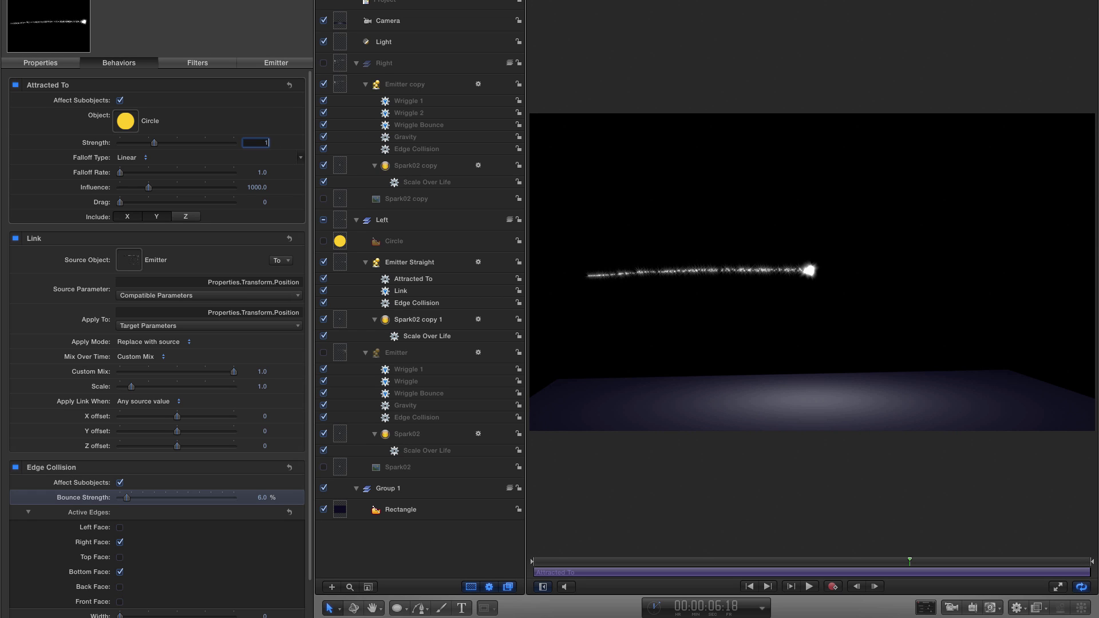
key("Return")
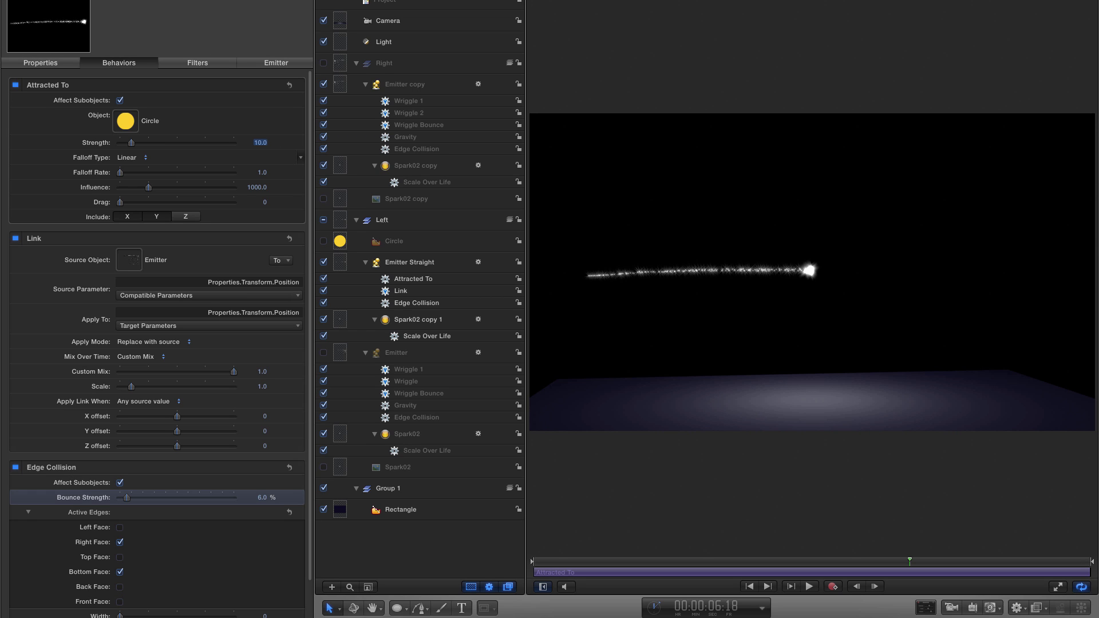
left_click(189, 219)
Play the animation from the start to check how the Emitter Straight particles gather at the center.
left_click(749, 589)
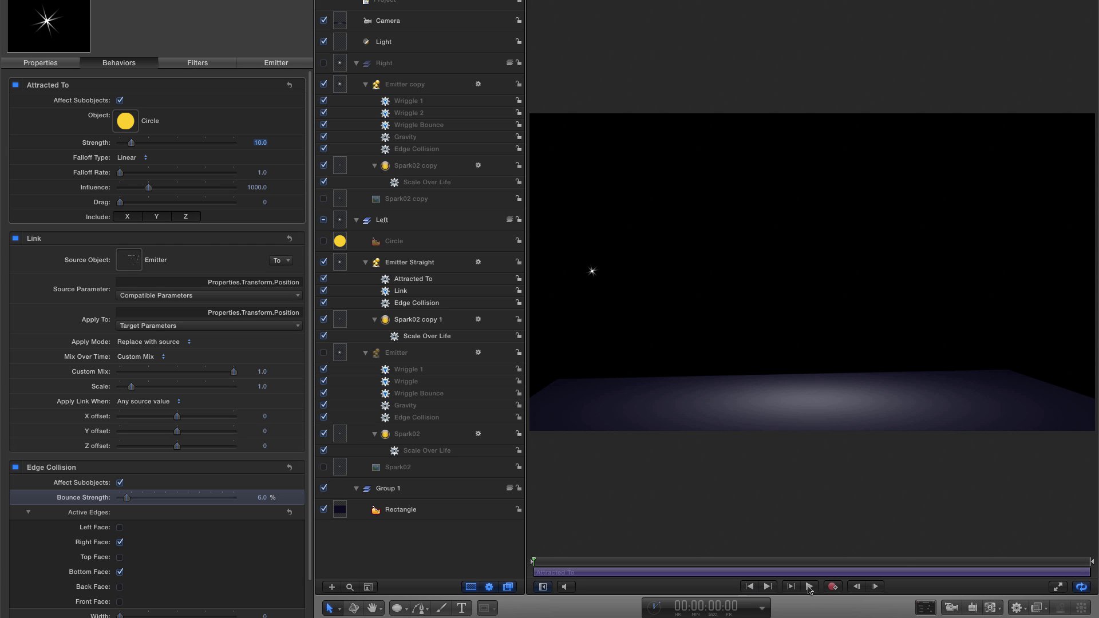
left_click(809, 587)
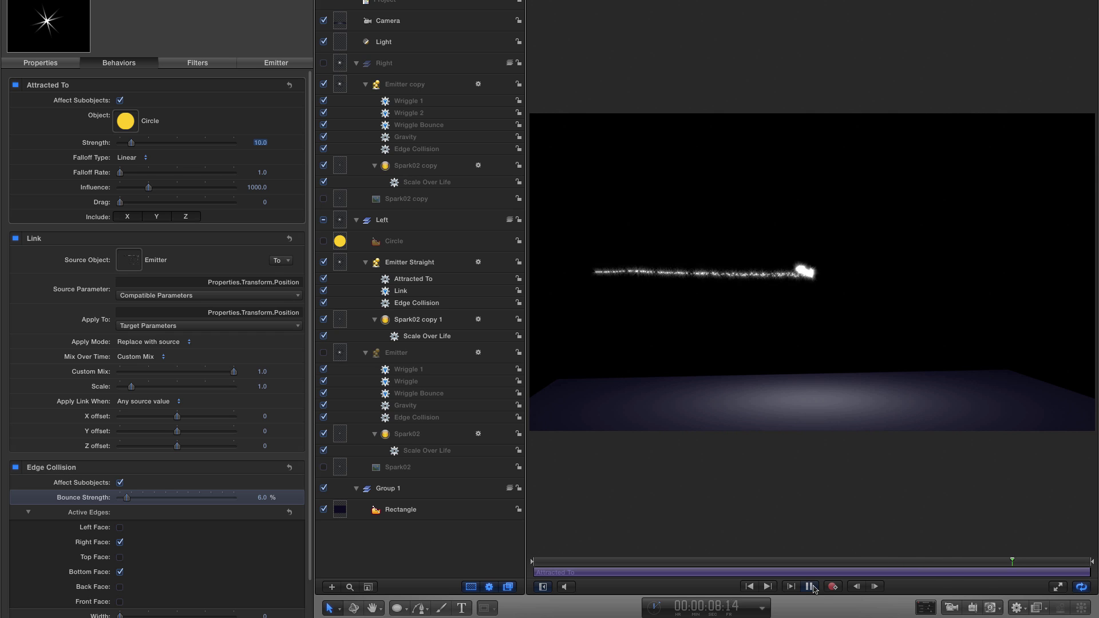
left_click(810, 587)
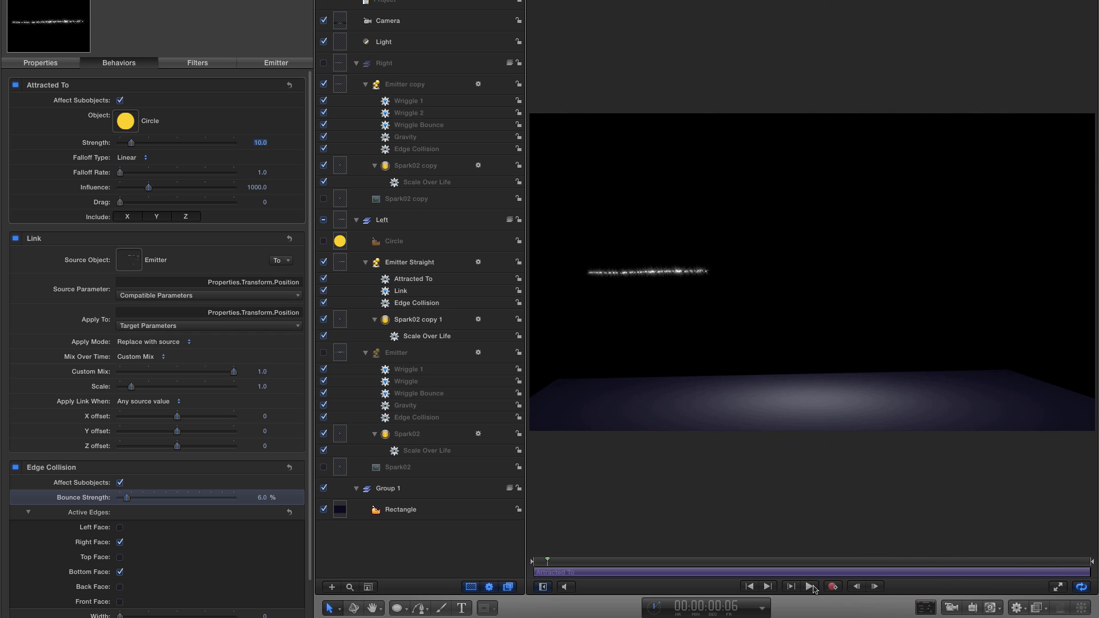
Set Emitter Straight's Birth Rate to 500 and its Birth Rate Randomness to 150.
left_click(343, 260)
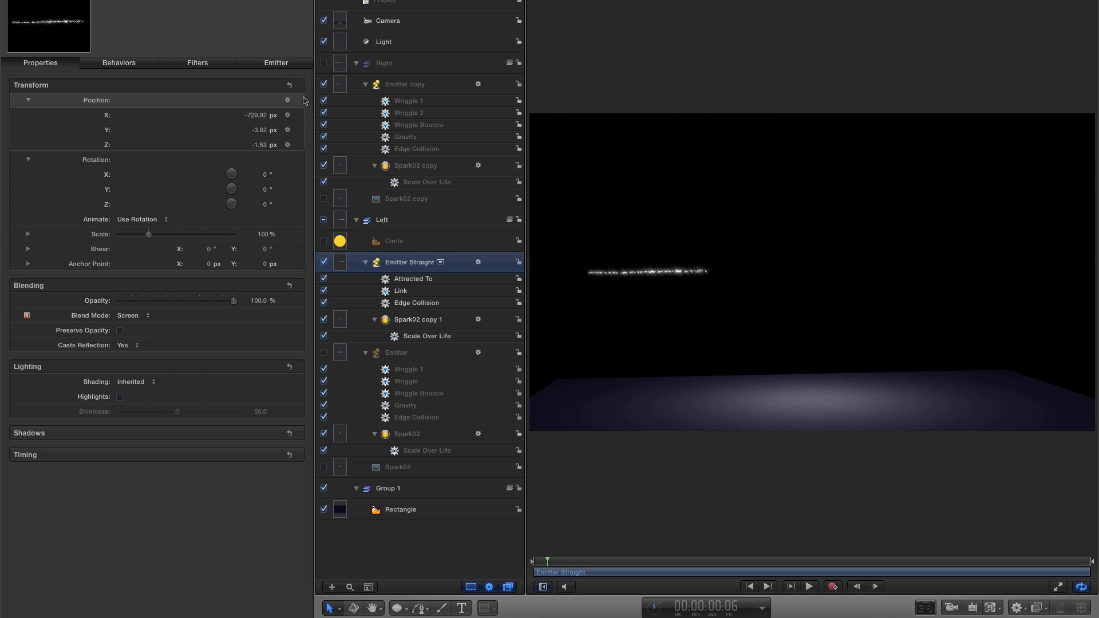
left_click(276, 63)
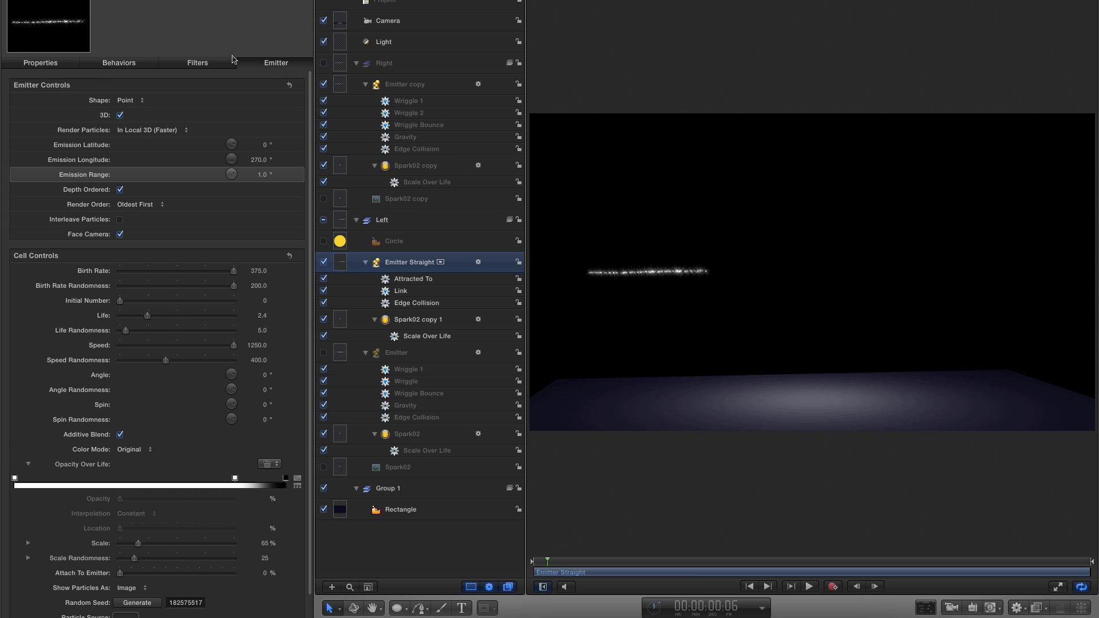
left_click(261, 273)
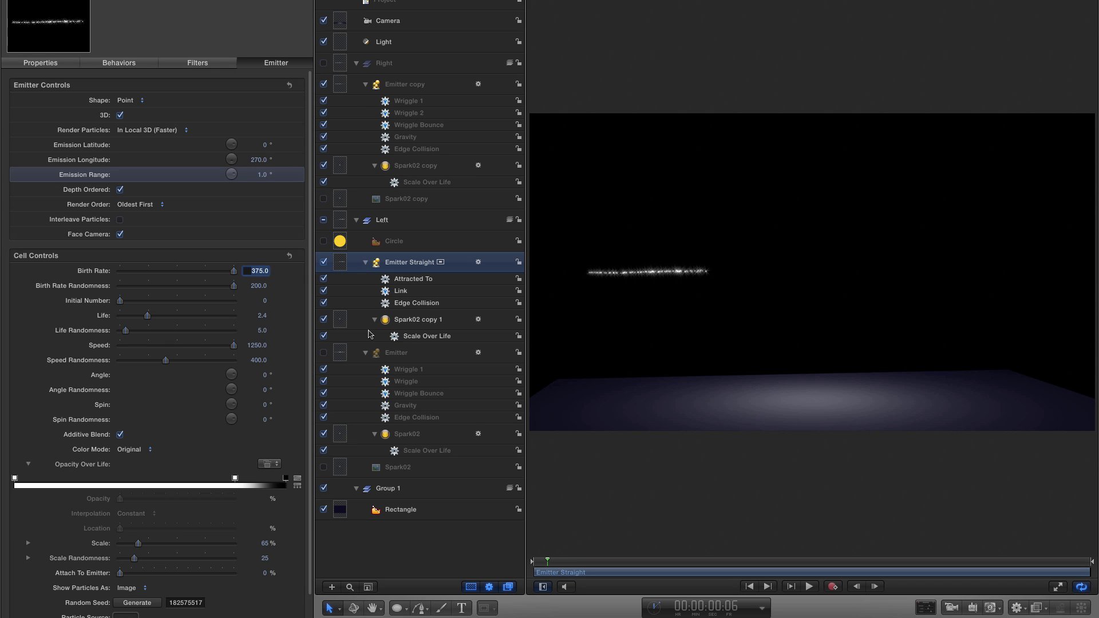
type("500")
key("Return")
key("Tab")
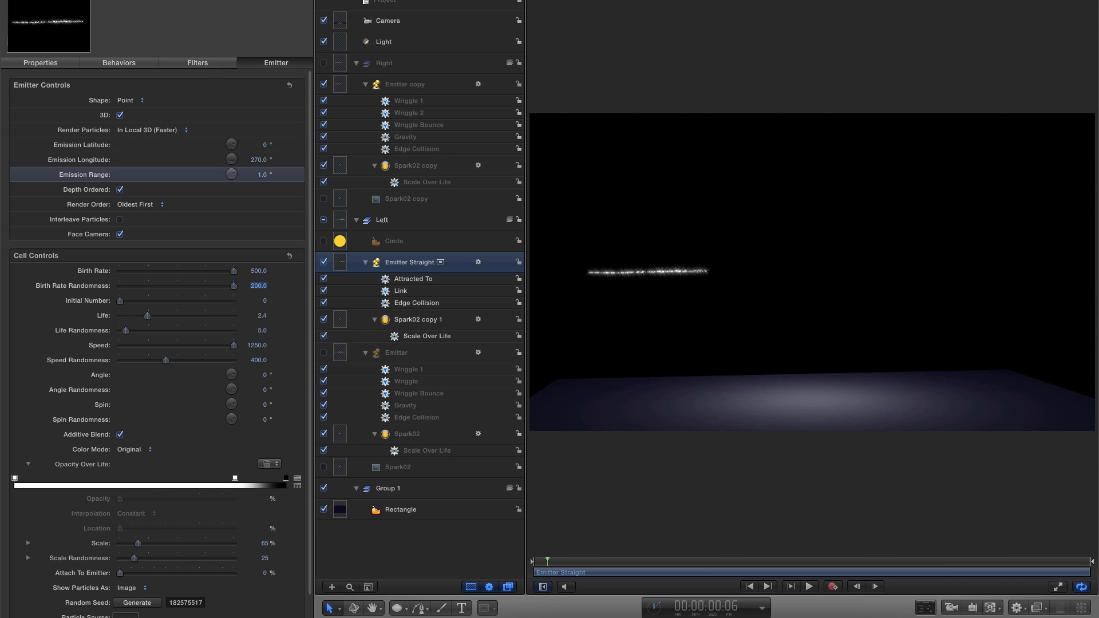
type("150")
key("Return")
Set Emitter Straight's Life to 1.5 and its Life Randomness to 1.5.
left_click(262, 317)
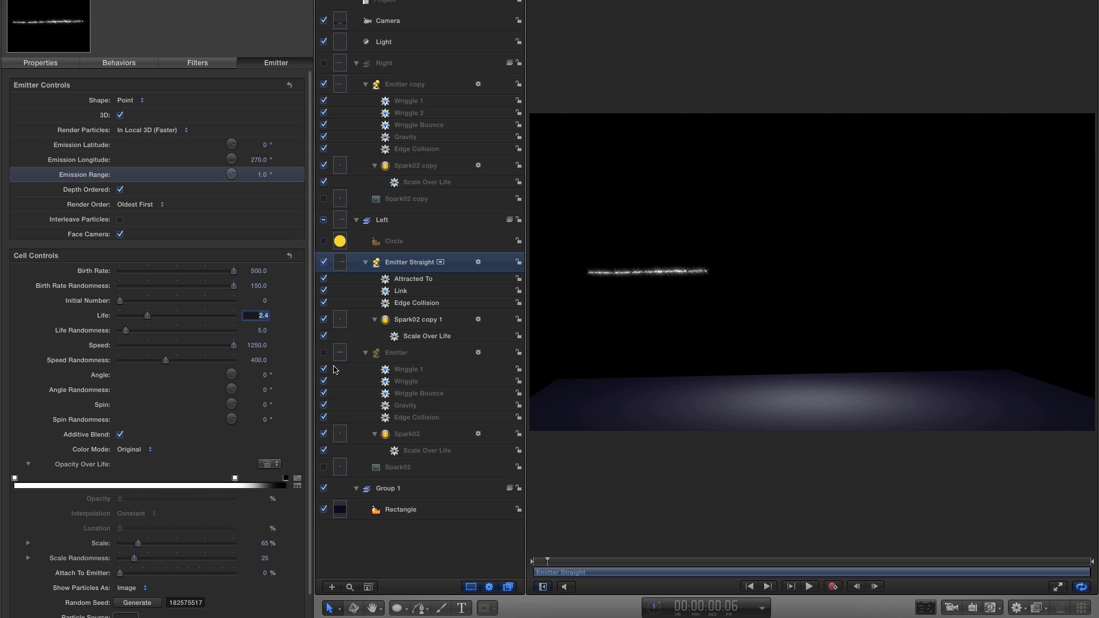
key("Tab")
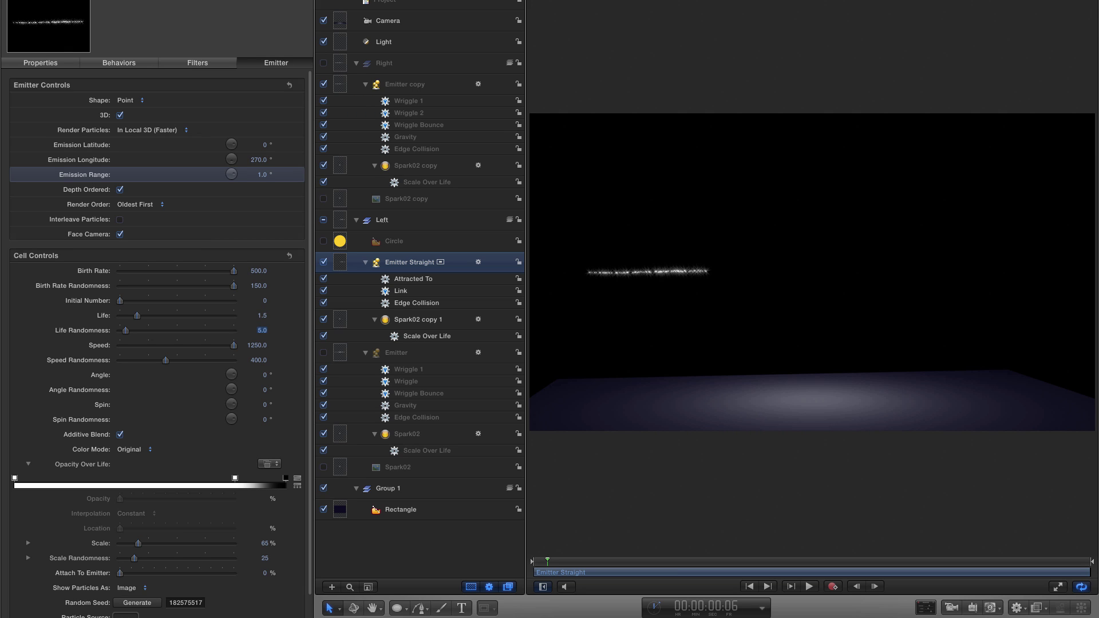
type("1.5")
key("Return")
Play the animation from the start to review the denser, shorter-lived straight stream.
left_click(750, 586)
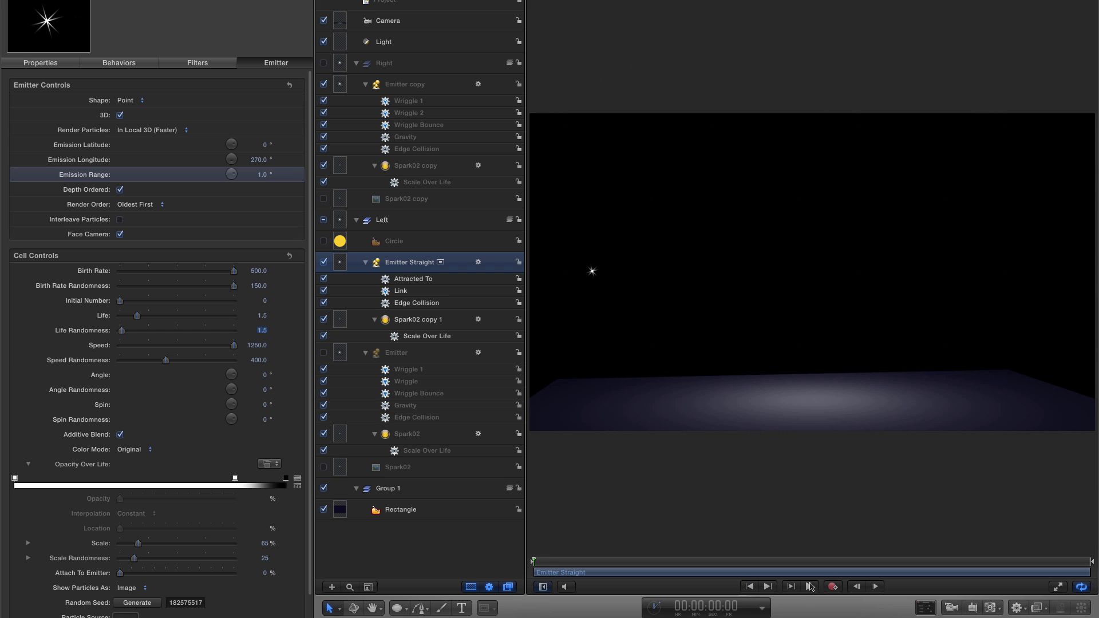
left_click(809, 586)
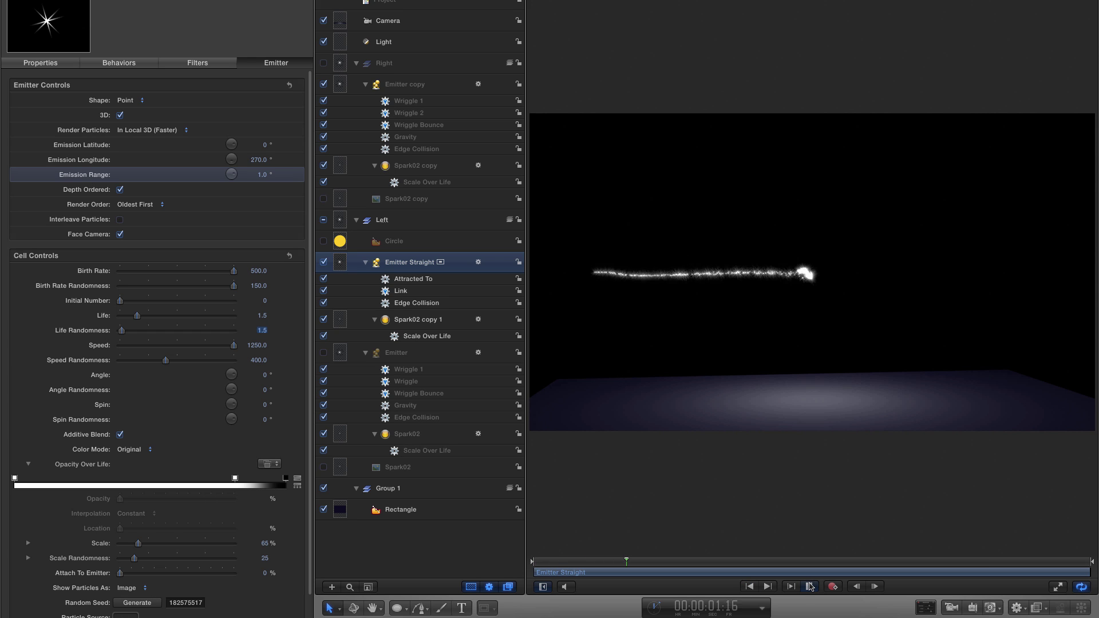
left_click(809, 587)
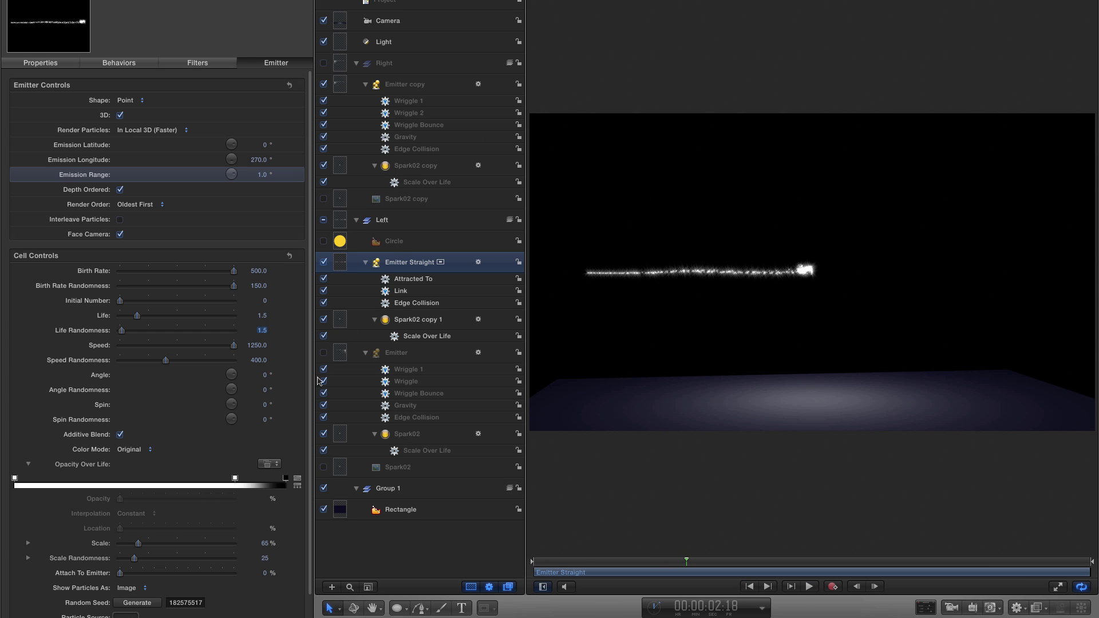
Show the Left group's original Emitter again and play both streams together from the start.
left_click(323, 353)
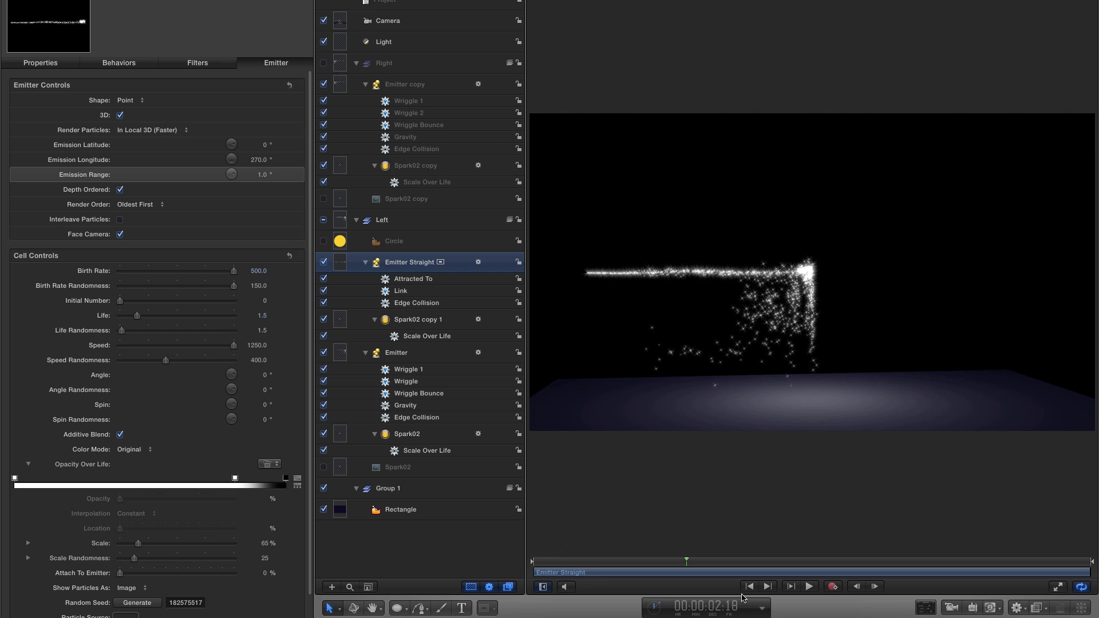
left_click(749, 587)
left_click(809, 586)
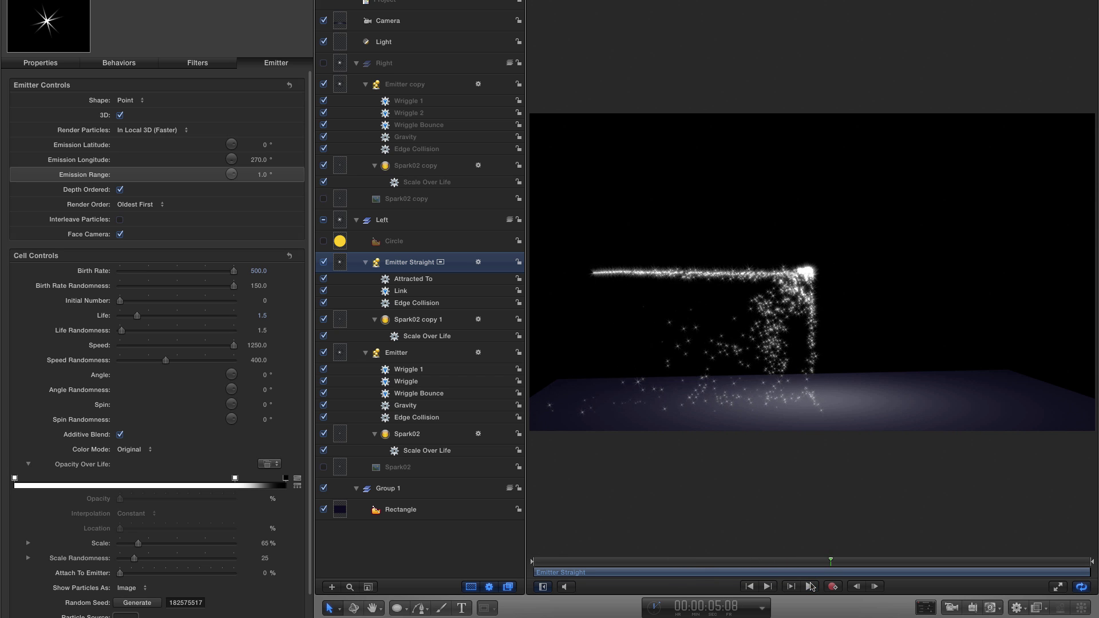
left_click(810, 586)
Try Emitter Straight's Colorize mode with a blue tint, and return the color to white.
left_click(127, 450)
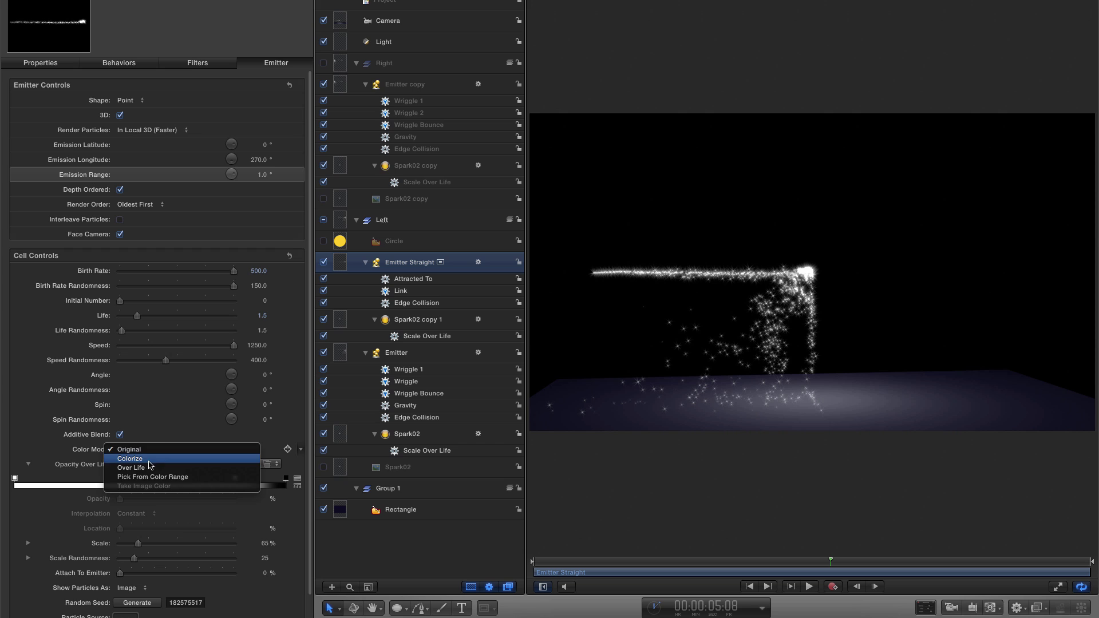
left_click(148, 459)
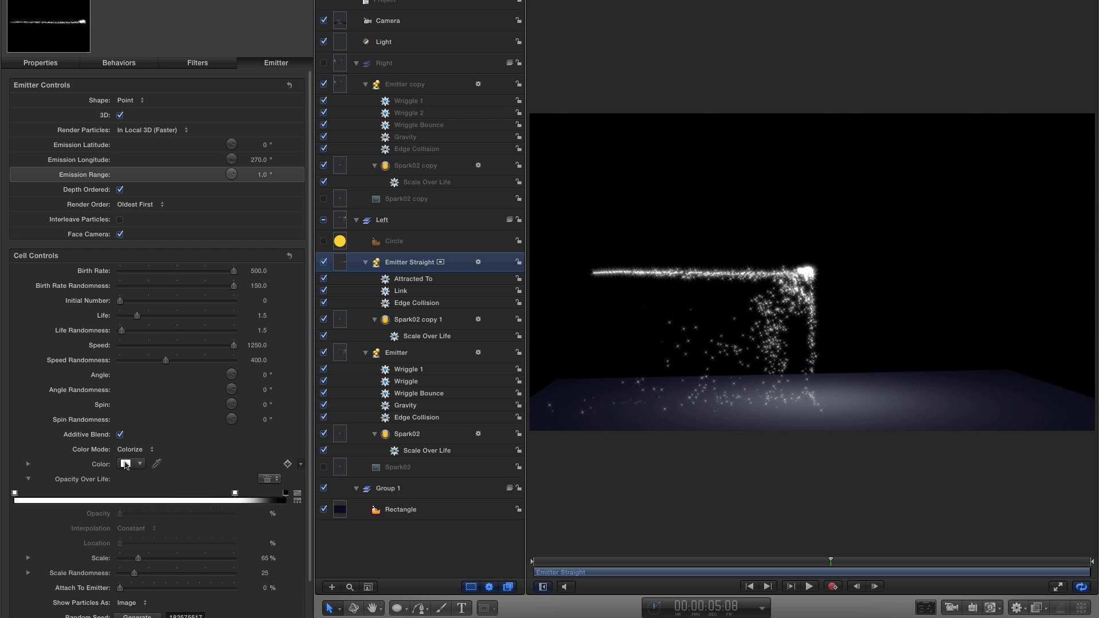
left_click(125, 464)
left_click_drag(606, 192, 597, 219)
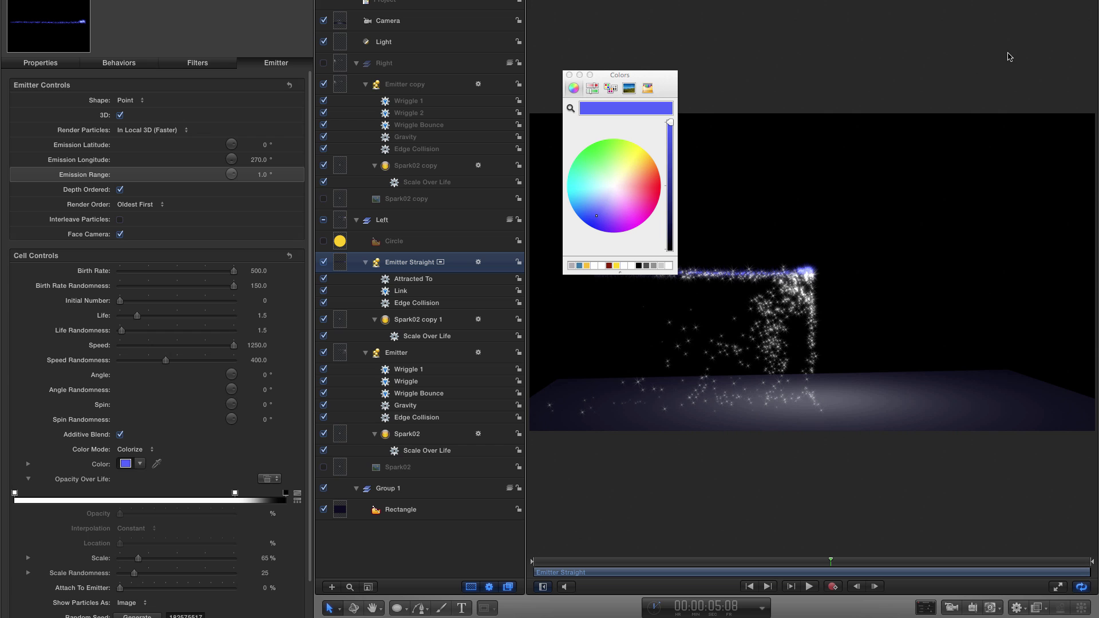
left_click_drag(650, 76, 1017, 36)
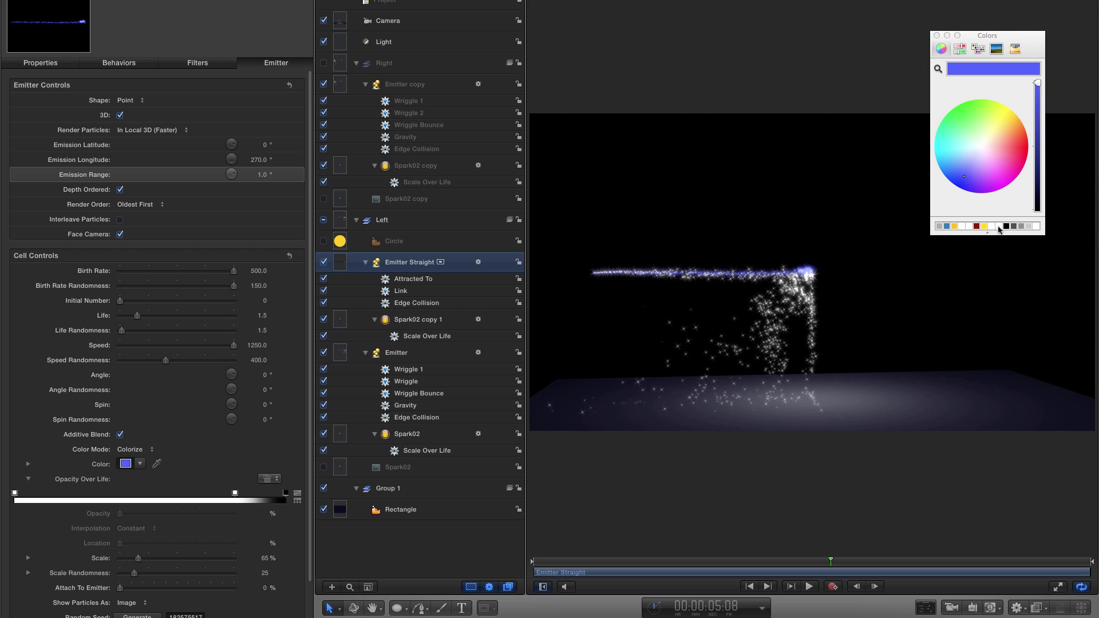
left_click(970, 226)
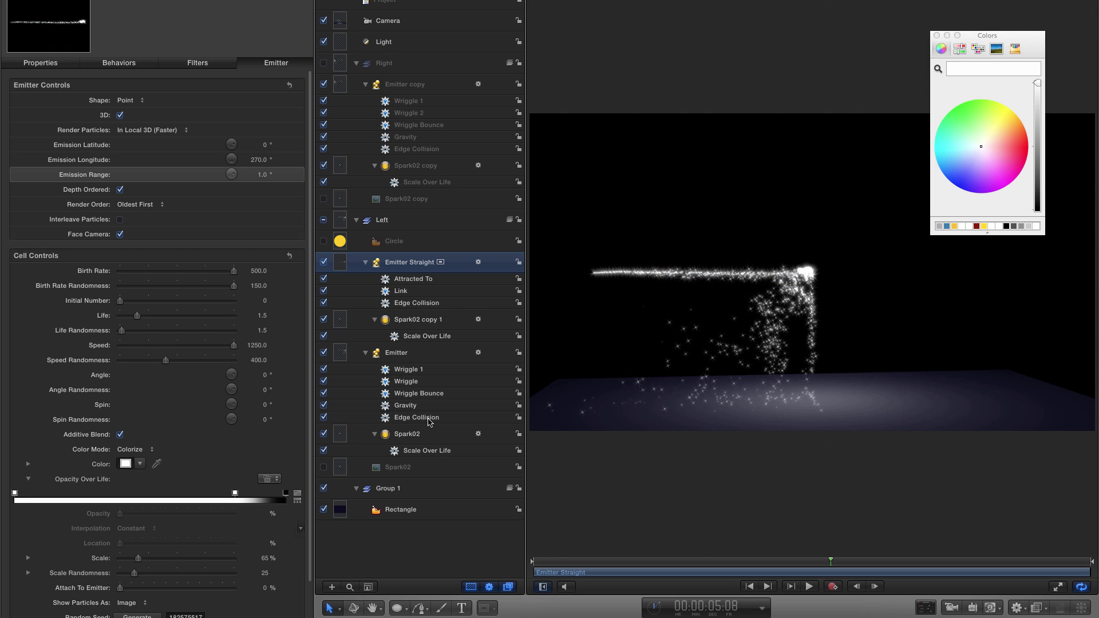
Try the Over Life color mode on Emitter Straight, followed by Pick From Color Range.
left_click(132, 450)
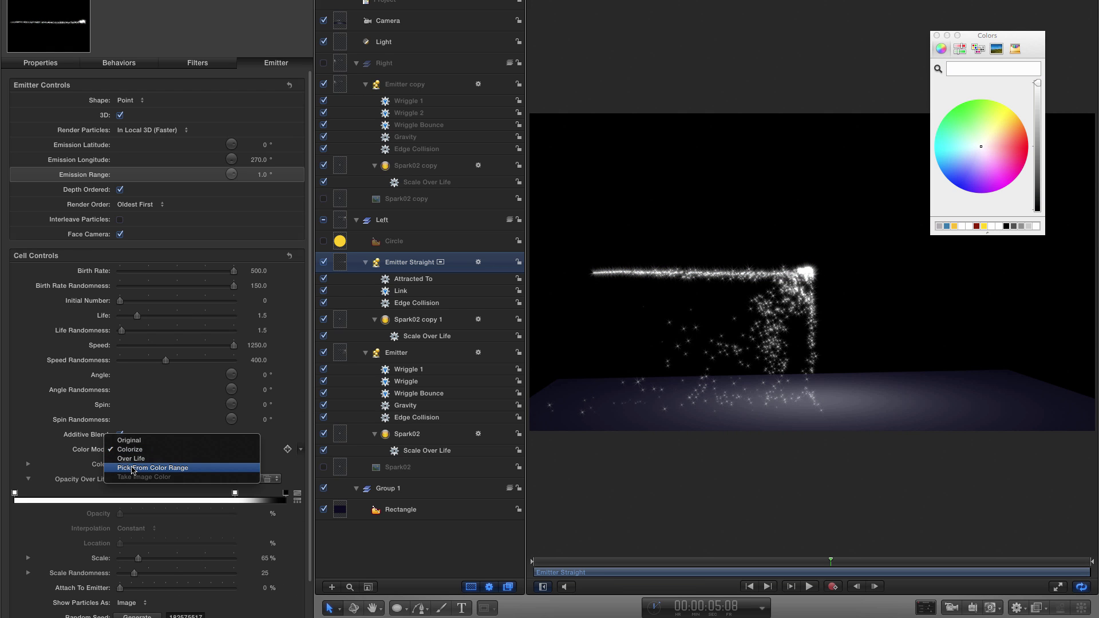
left_click(135, 458)
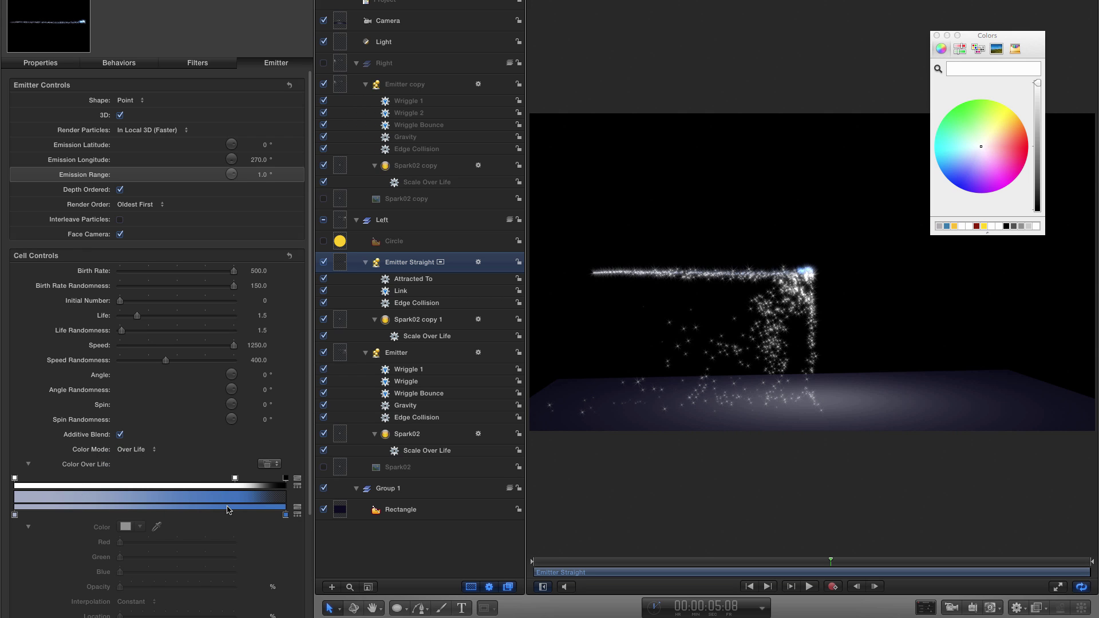
left_click(134, 450)
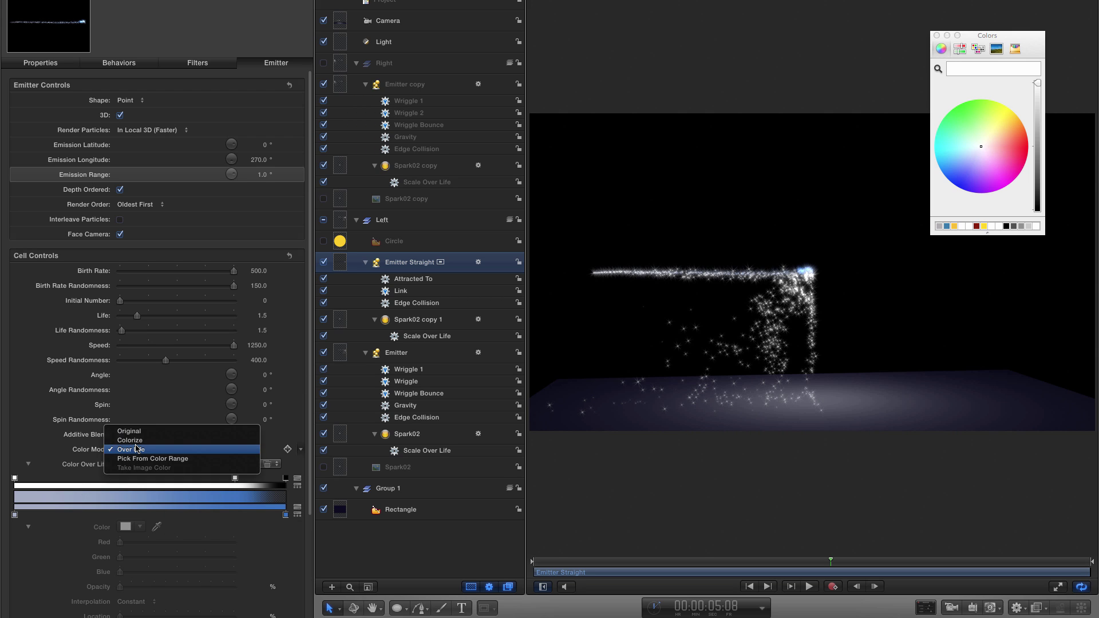
left_click(136, 460)
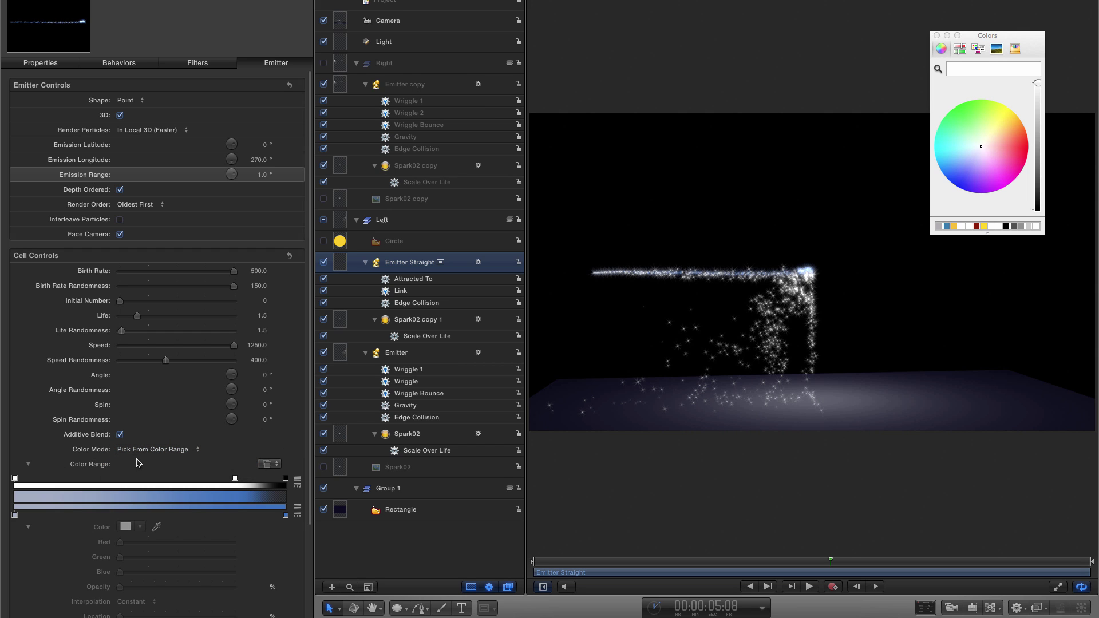
Try an added color stop and the Beach Front gradient for the color range, and return the Color Mode to Original.
left_click(140, 509)
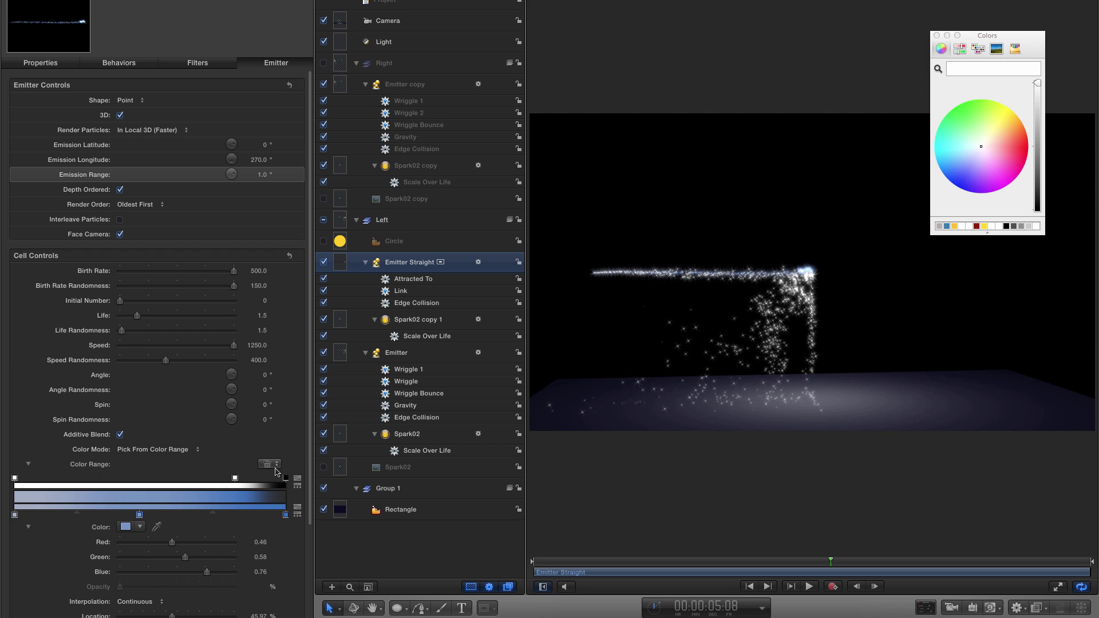
left_click(275, 466)
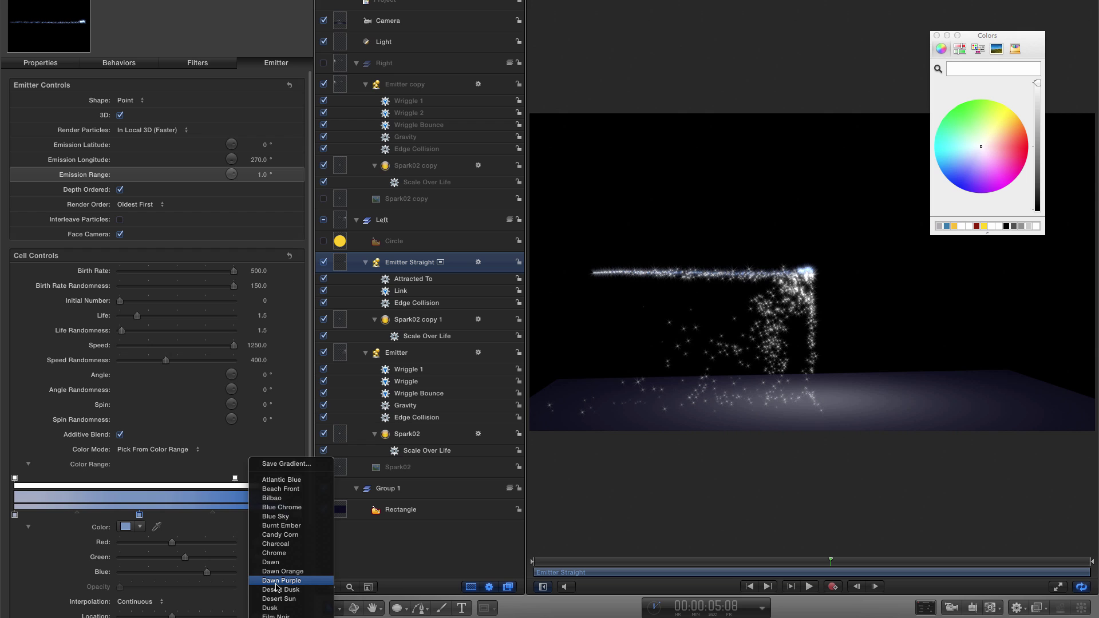
left_click(280, 489)
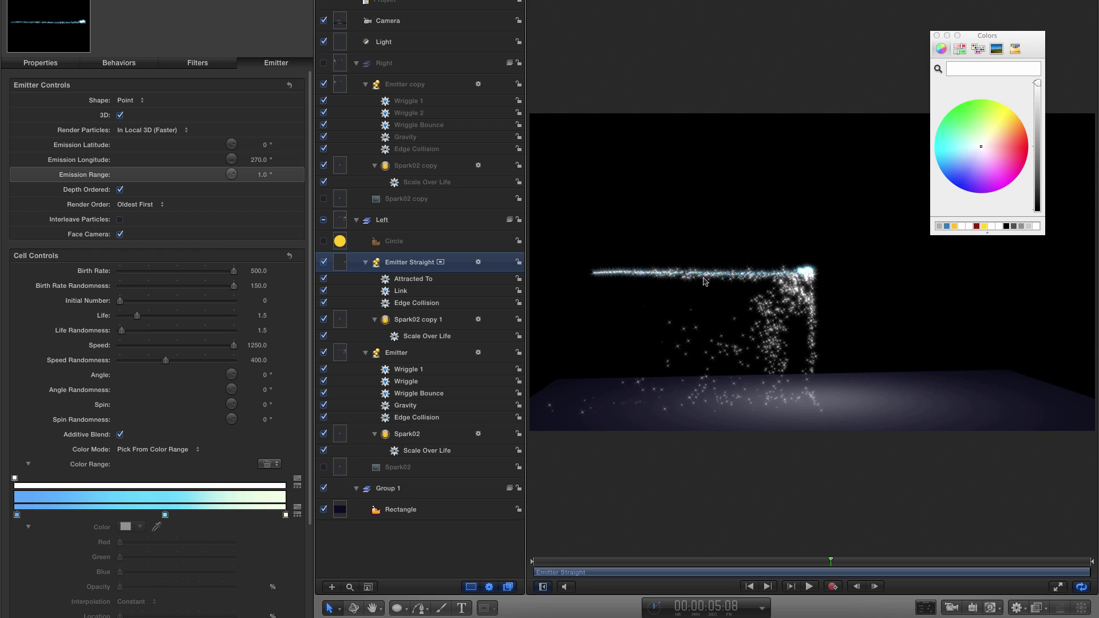
left_click(175, 449)
left_click(129, 437)
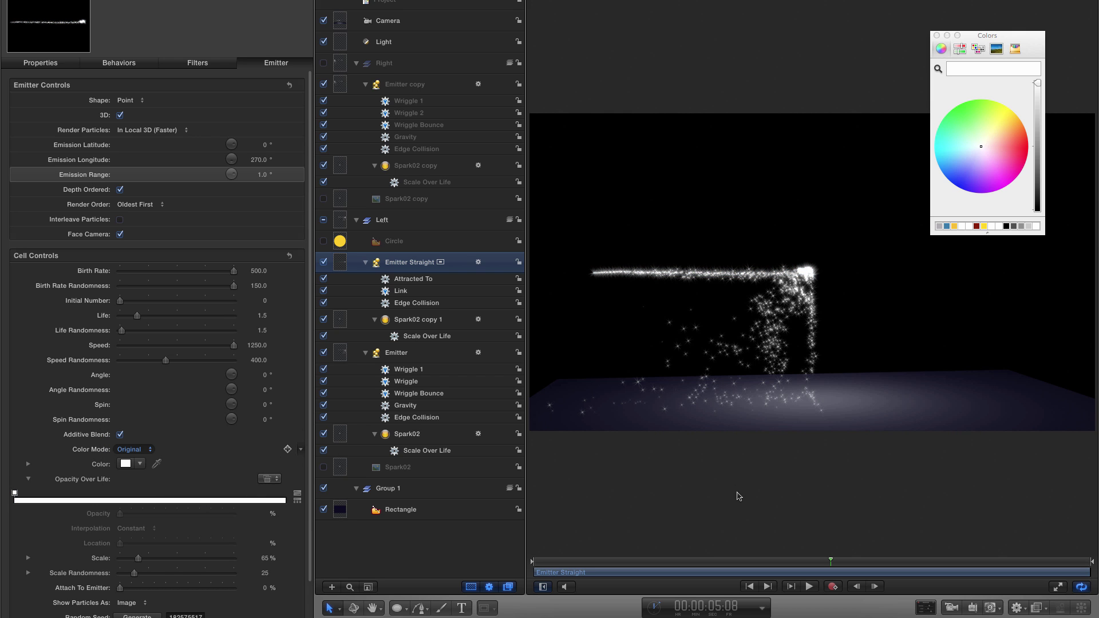
Turn off the Camera, duplicate Emitter Straight from the Left group into the Right group, and show the Right group.
left_click(938, 35)
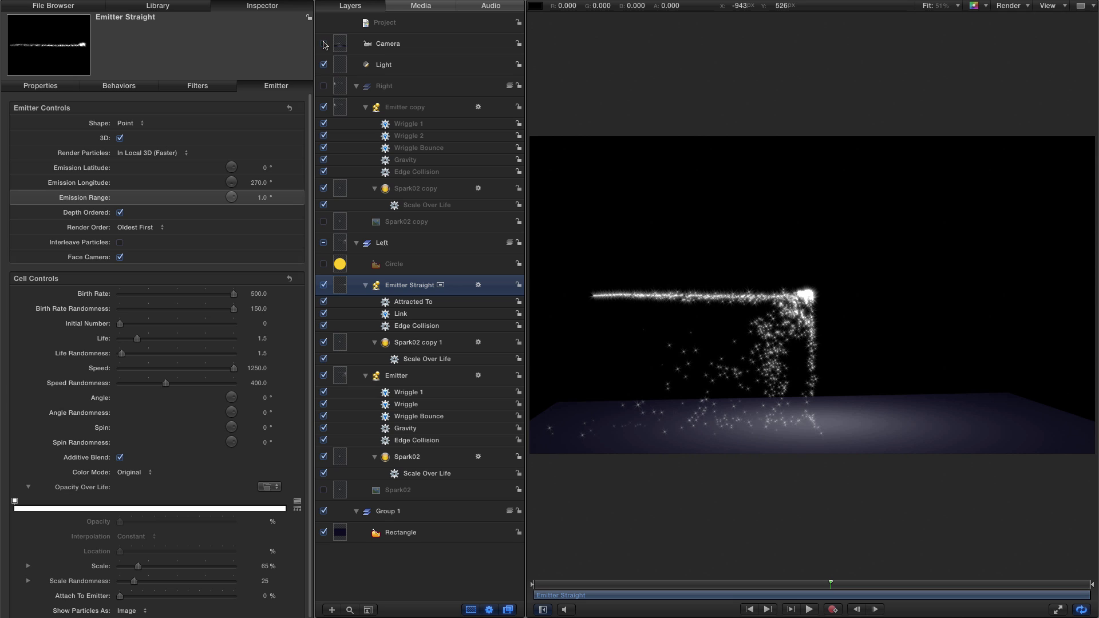
left_click(323, 43)
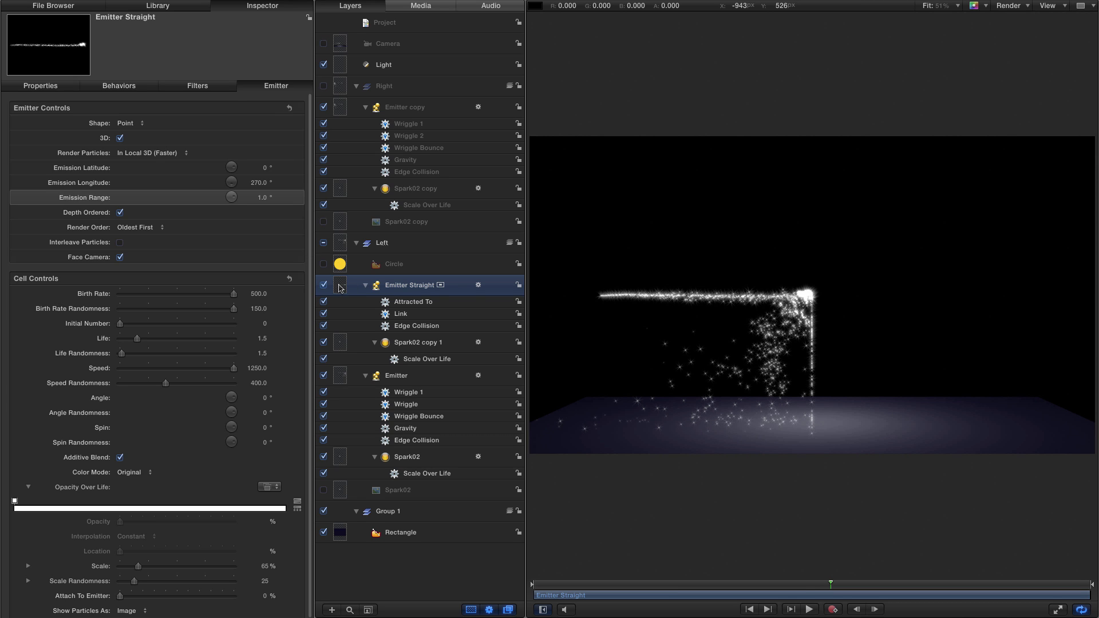
left_click_drag(340, 288, 356, 96)
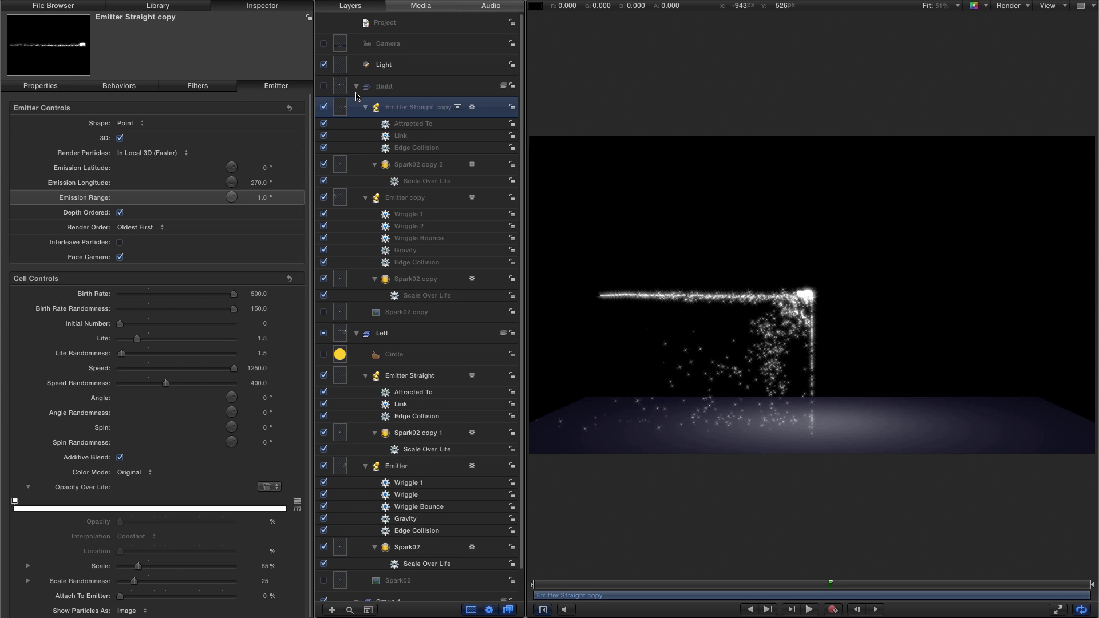
left_click(323, 86)
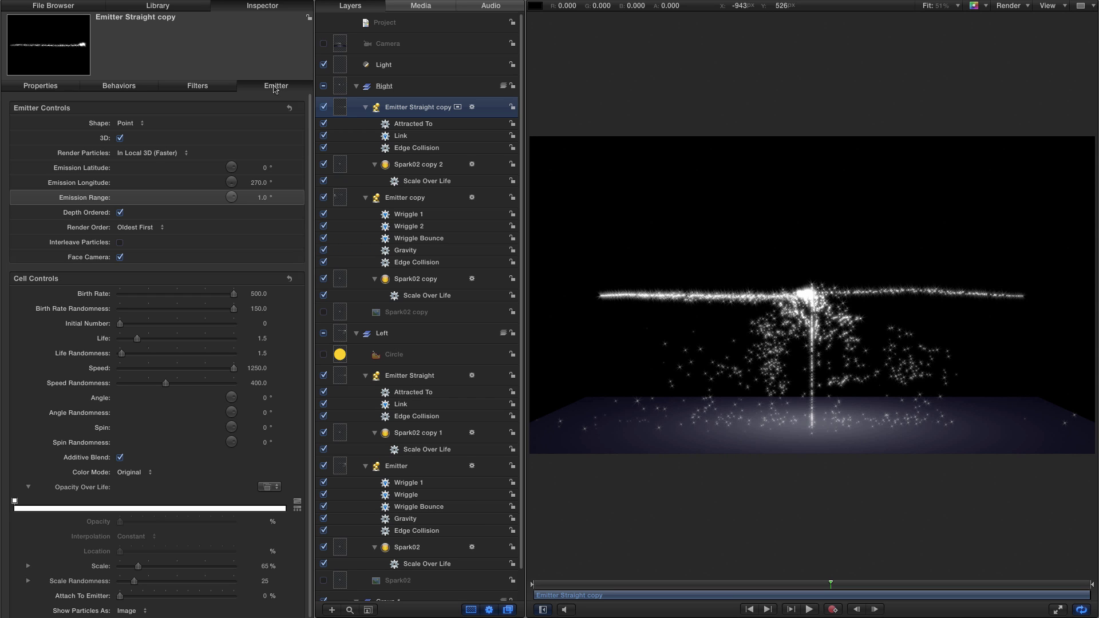
Set Emitter Straight copy's Emission Longitude to 90° and switch its Edge Collision from the right face to the left face.
left_click(259, 183)
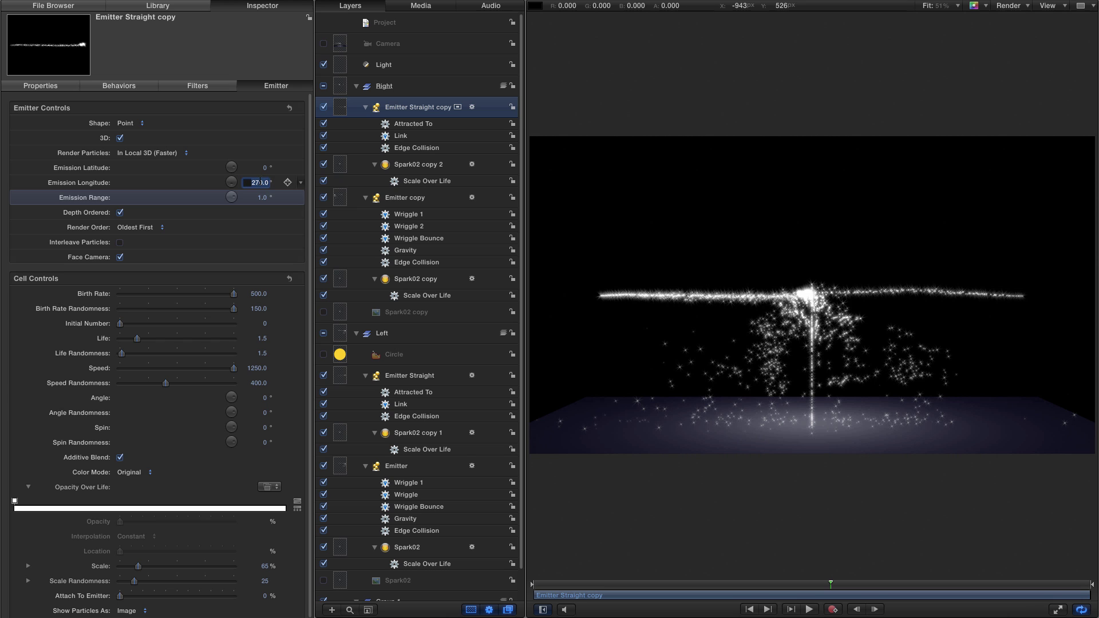
type("90")
key("Return")
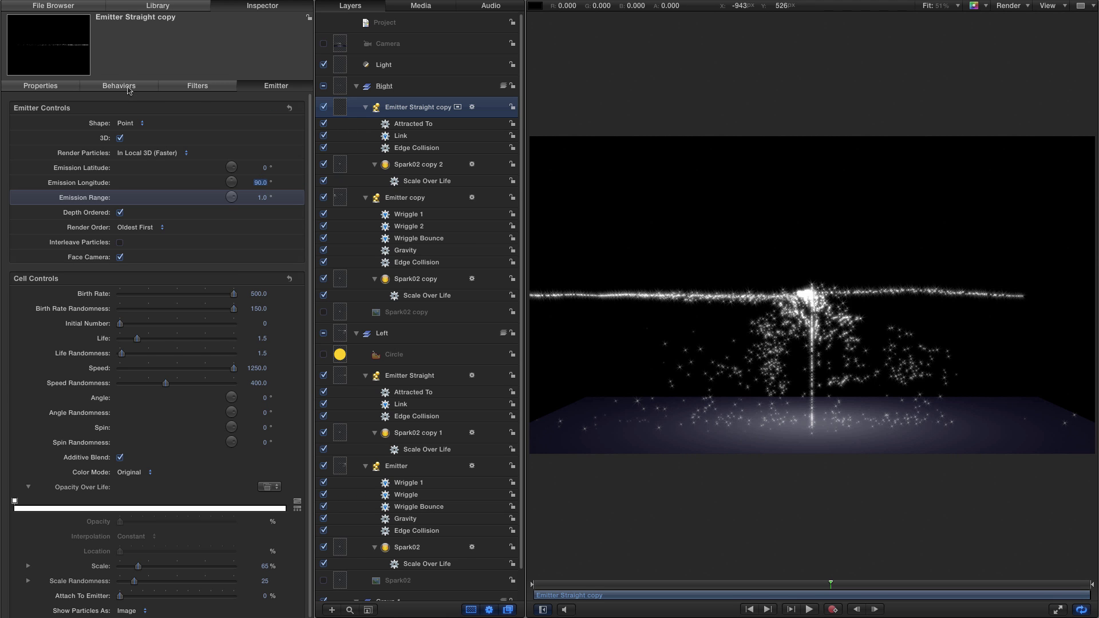
left_click(128, 88)
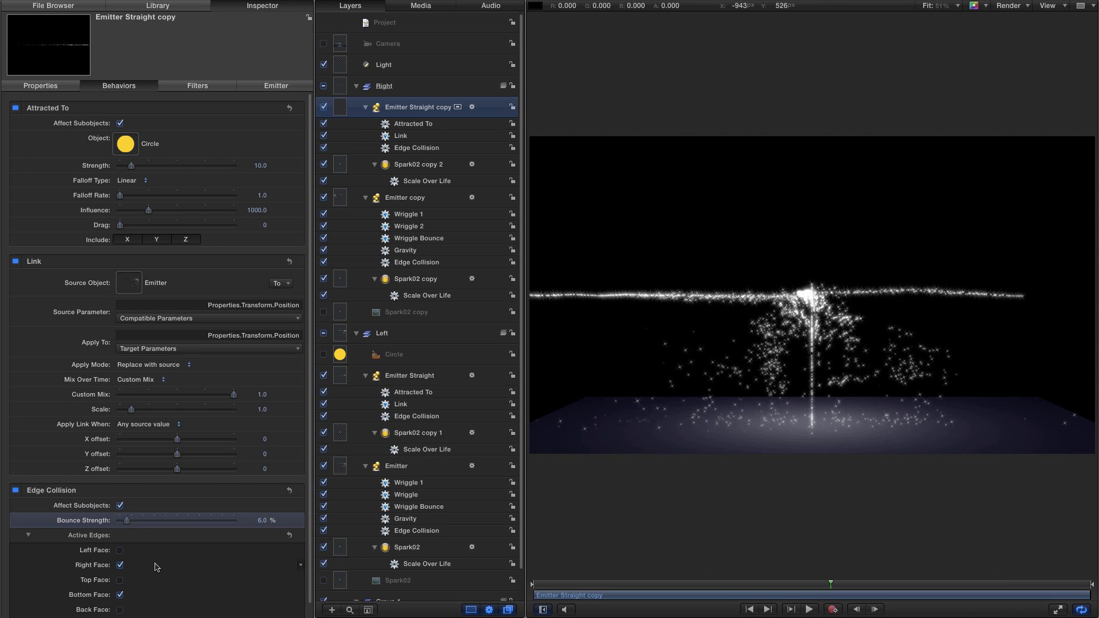
left_click(120, 566)
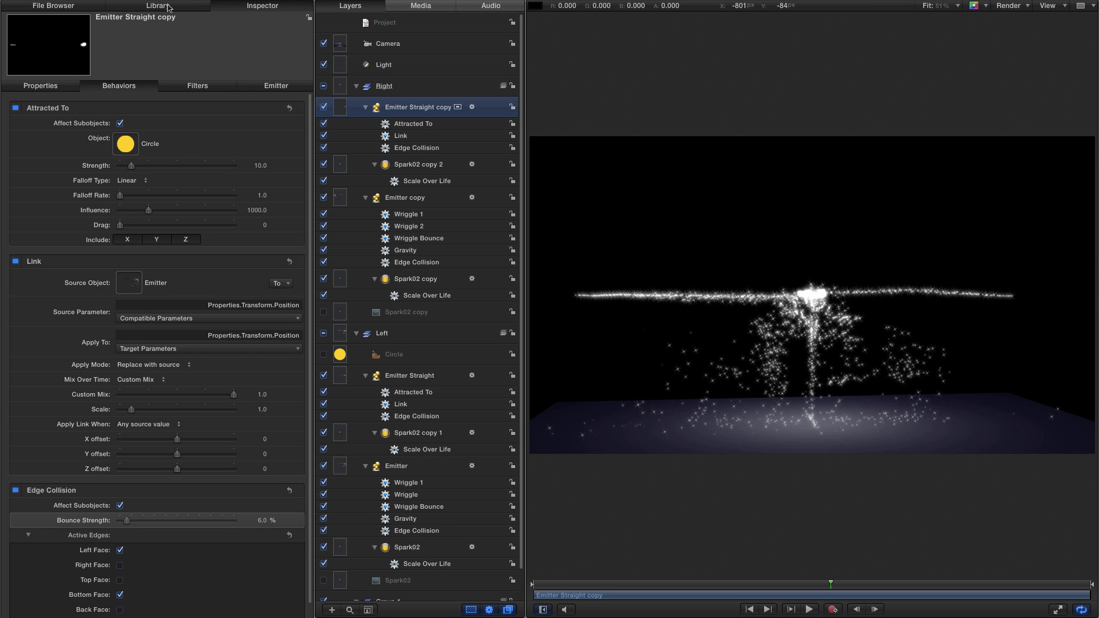
Set the Camera's Y rotation to 118° and play the animation to view the collision from that angle.
key("F1")
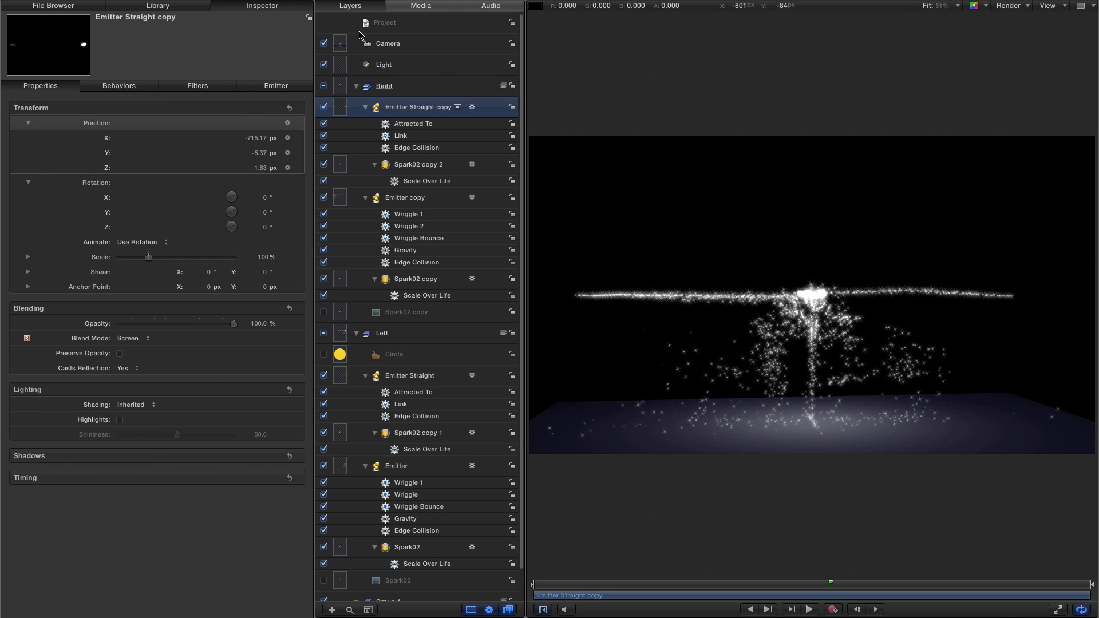
left_click(363, 43)
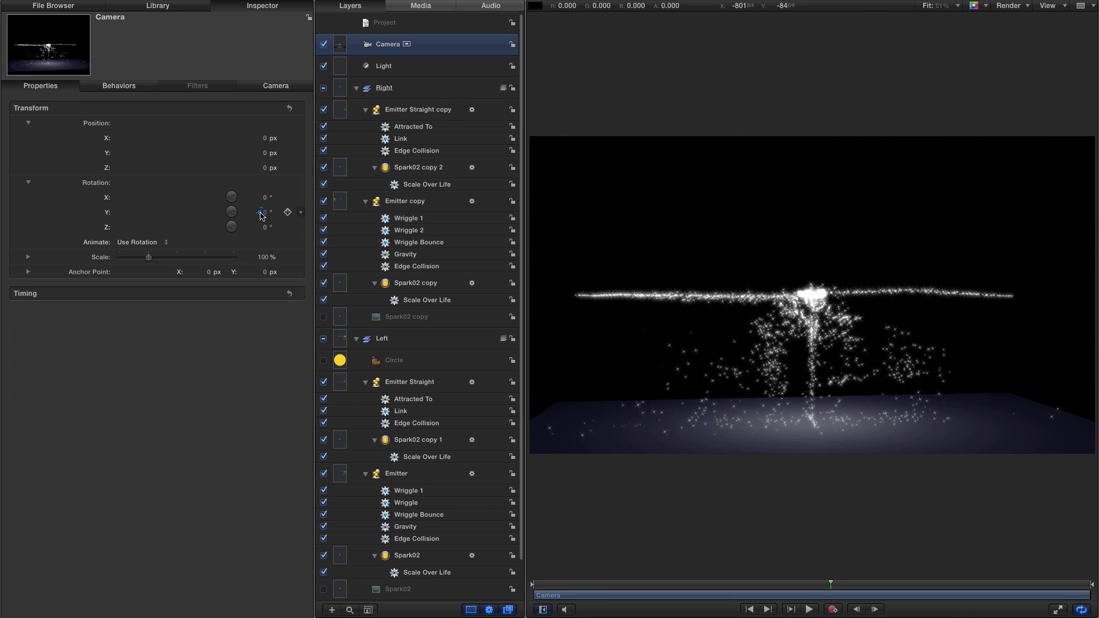
left_click_drag(260, 212, 258, 211)
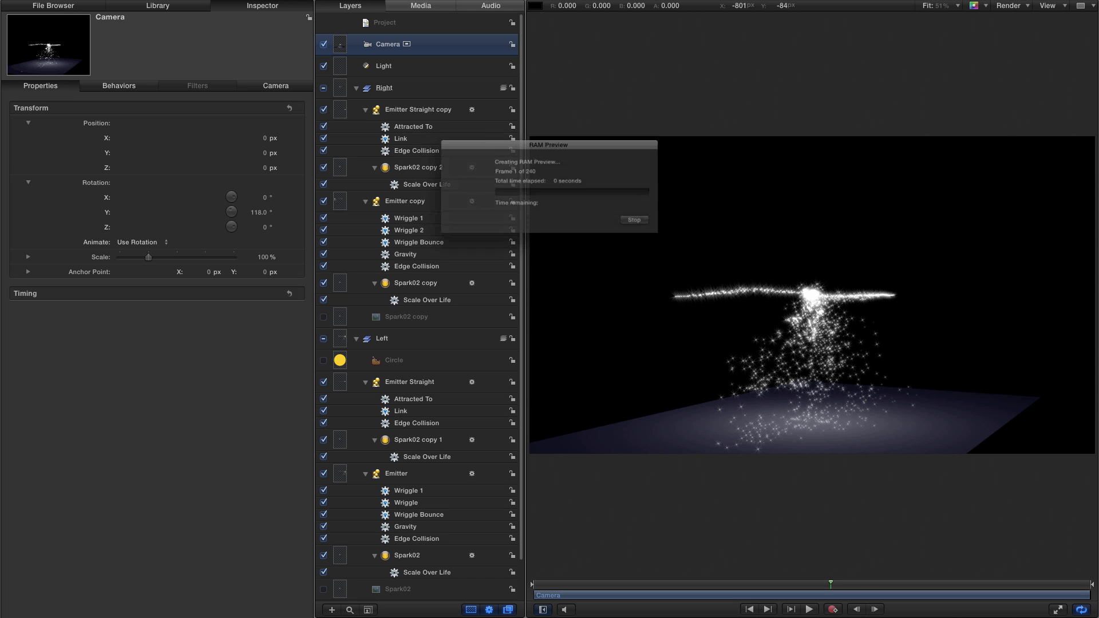
left_click(809, 609)
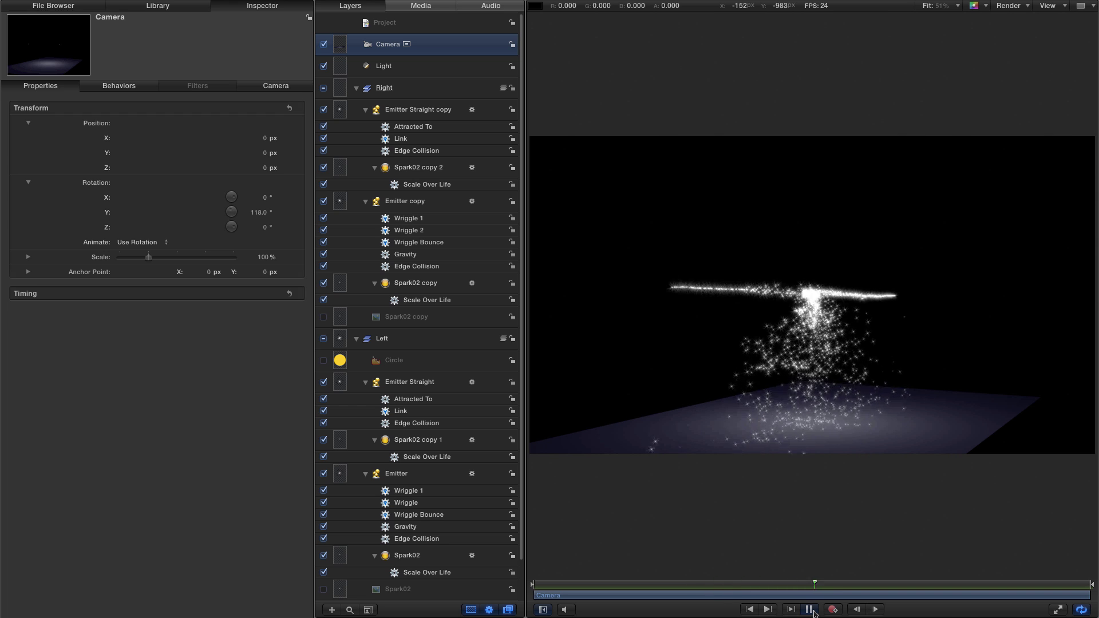
left_click(809, 609)
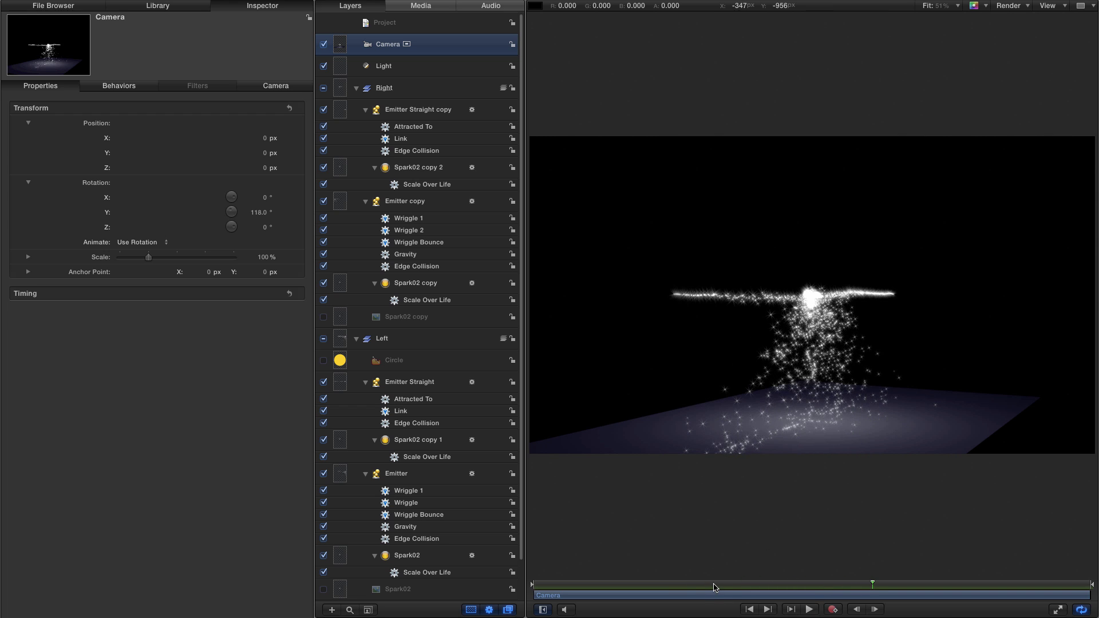
Go to an early frame where the streams approach the center and set the Camera's Y rotation to 0°.
left_click_drag(715, 584, 555, 587)
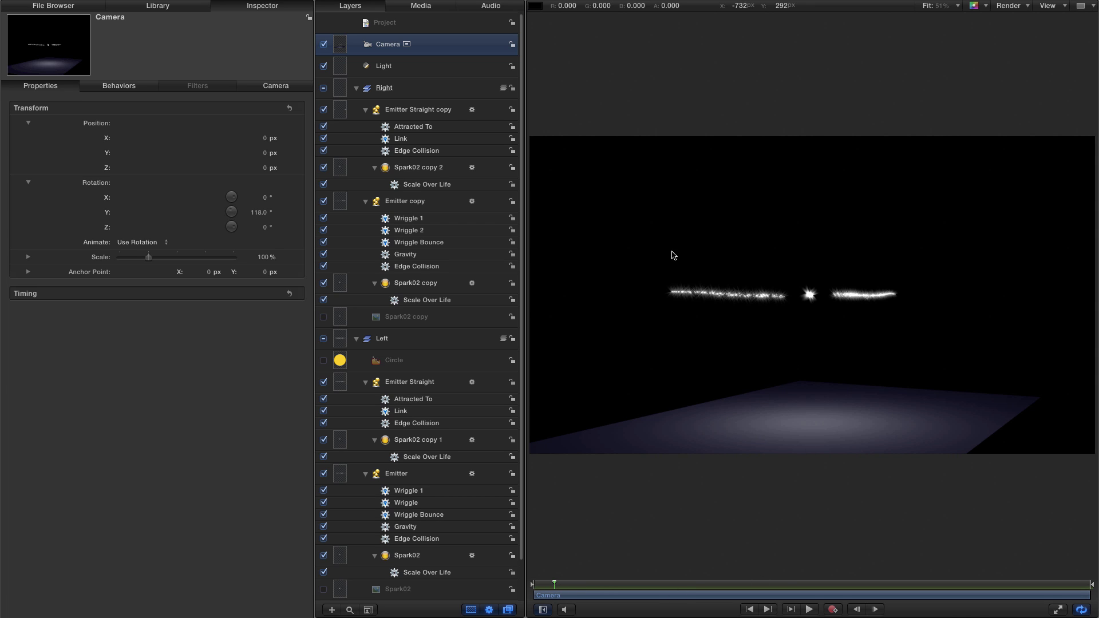
left_click(256, 213)
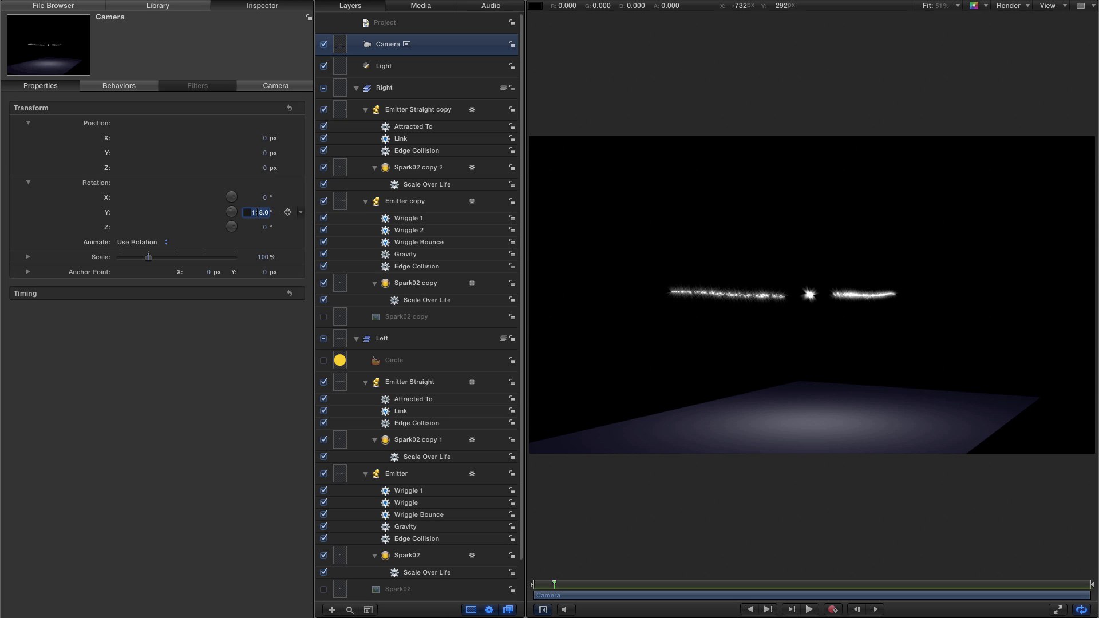
type("0")
key("Return")
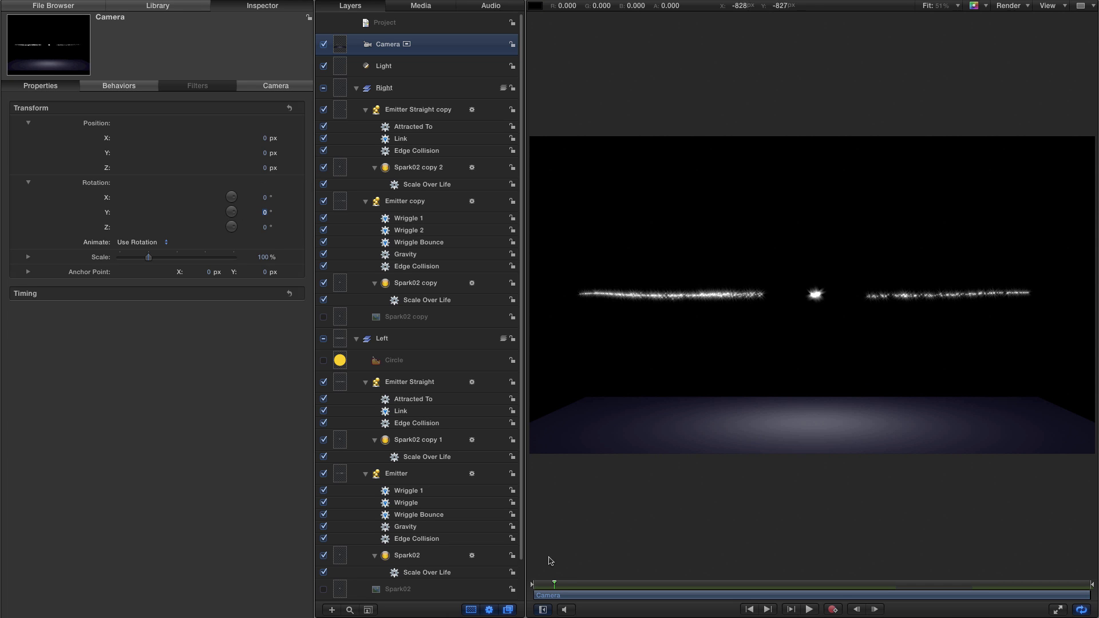
Trim the starts of Emitter Straight copy and Emitter Straight to 00:00:00:12.
left_click(342, 113)
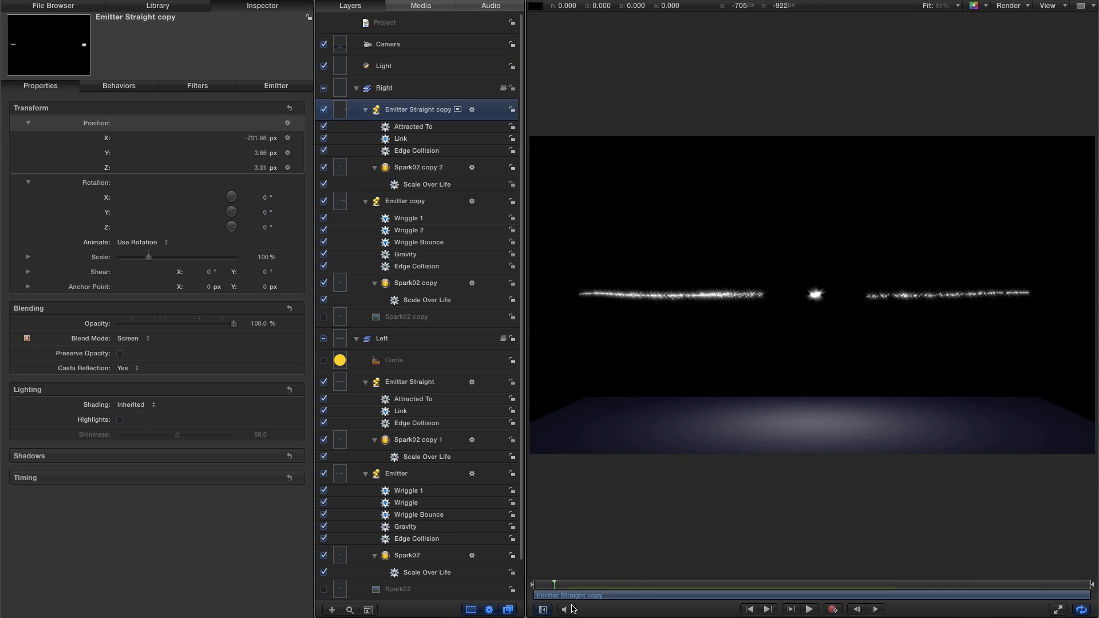
mouse_move(562, 588)
left_mouse_down()
mouse_move(572, 589)
mouse_move(562, 591)
left_mouse_up()
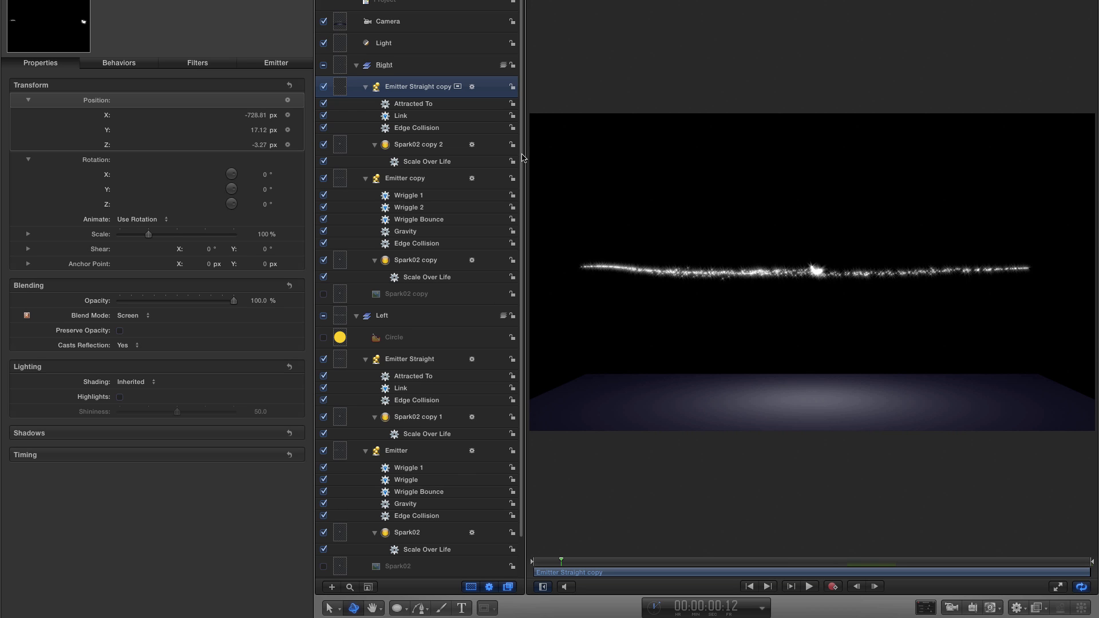
key("i")
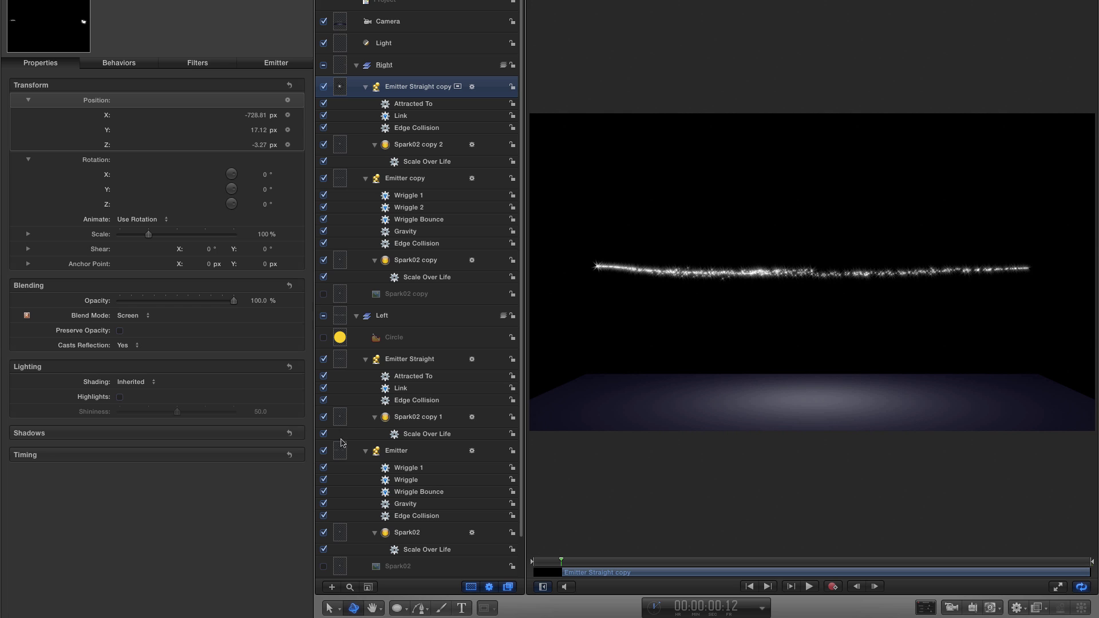
left_click(341, 360)
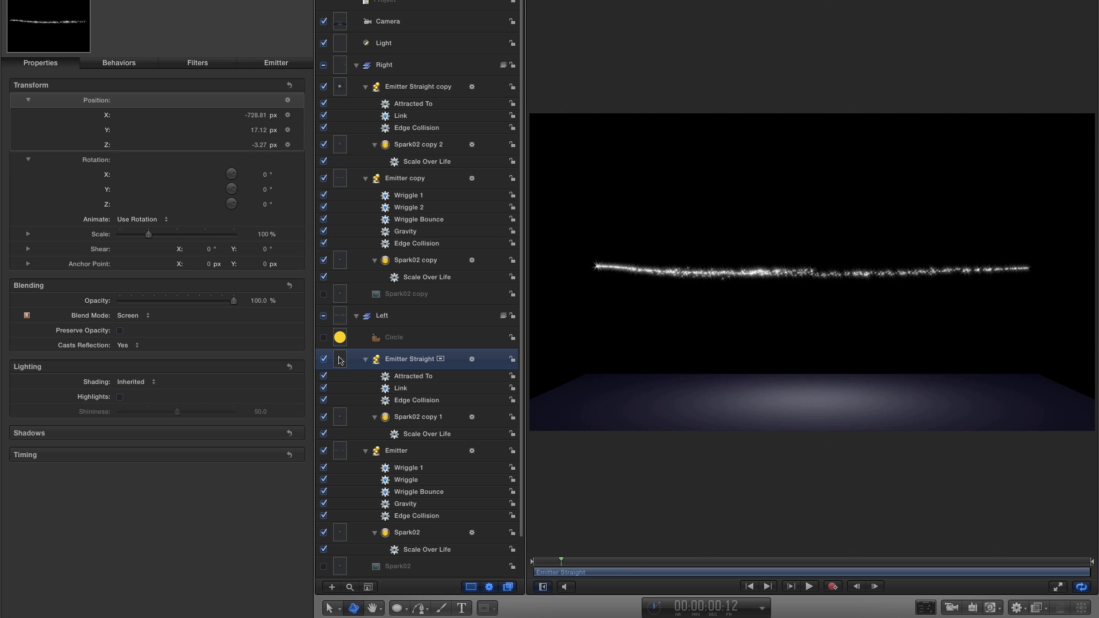
key("i")
Play the animation from the start and scrub through the moment the streams collide.
left_click(750, 586)
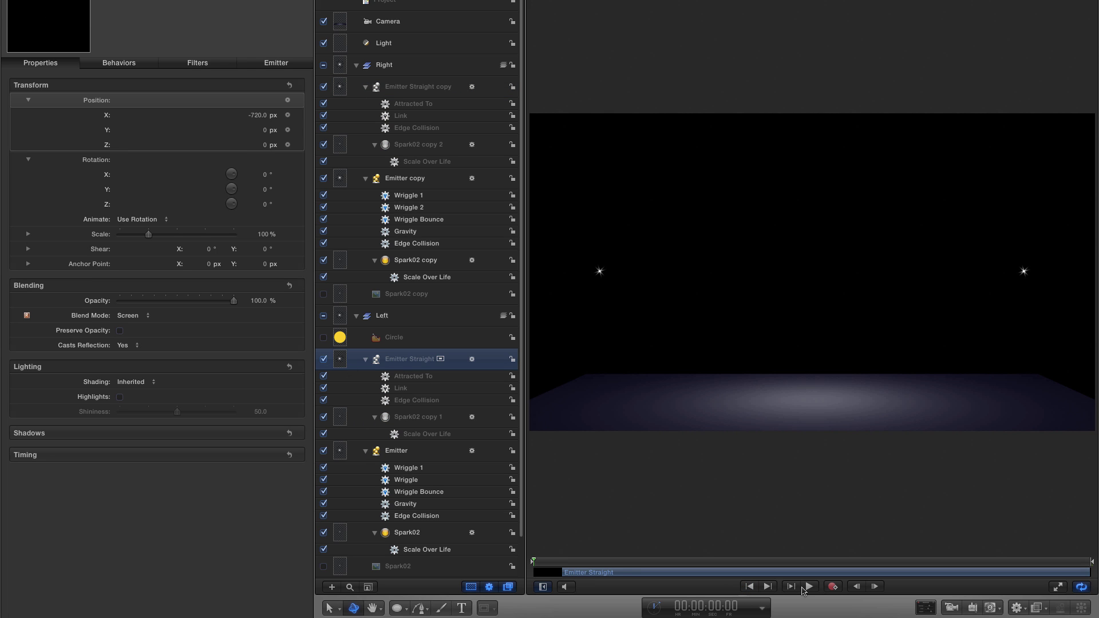
left_click(809, 586)
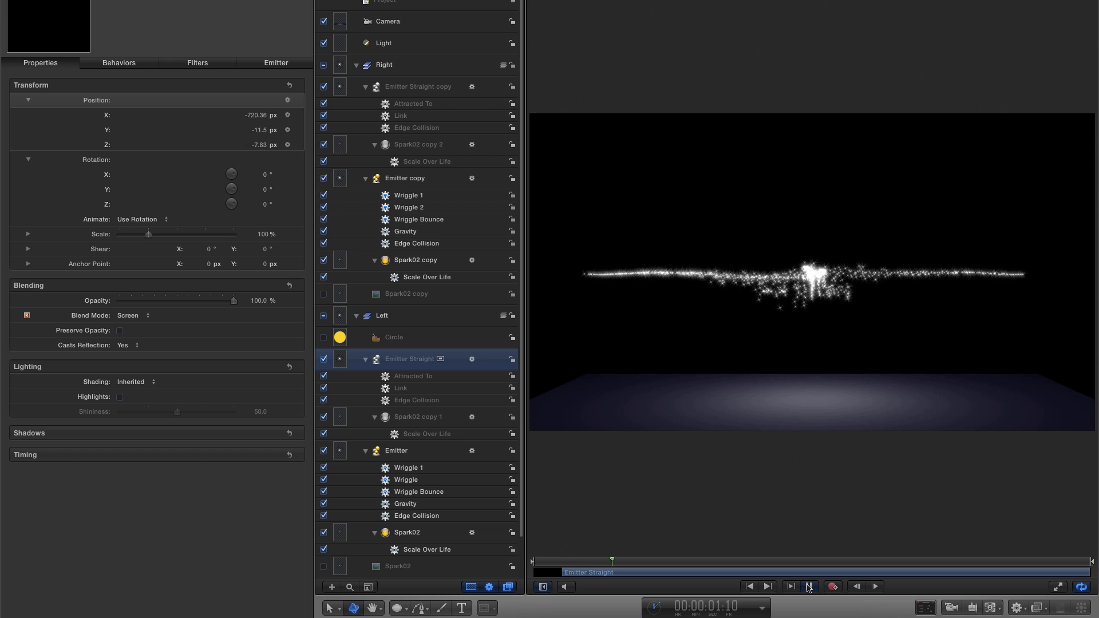
left_click(809, 587)
mouse_move(582, 562)
left_mouse_down()
mouse_move(550, 563)
mouse_move(589, 563)
left_mouse_up()
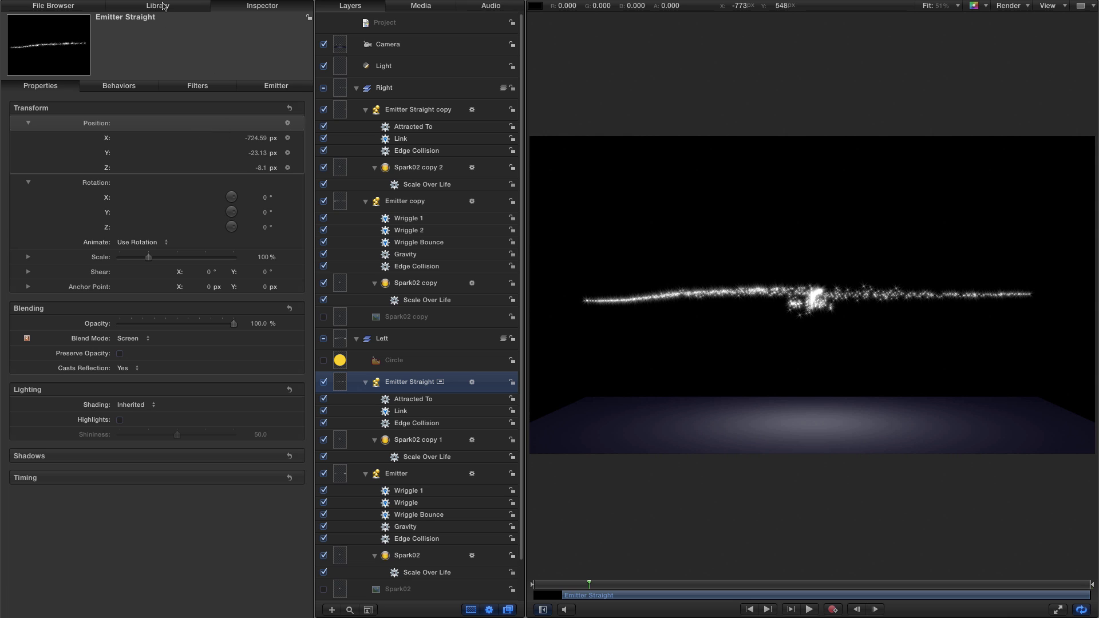
Add a Lens Flare generator in a new group above the Camera and switch that group from 3D to 2D.
left_click(162, 7)
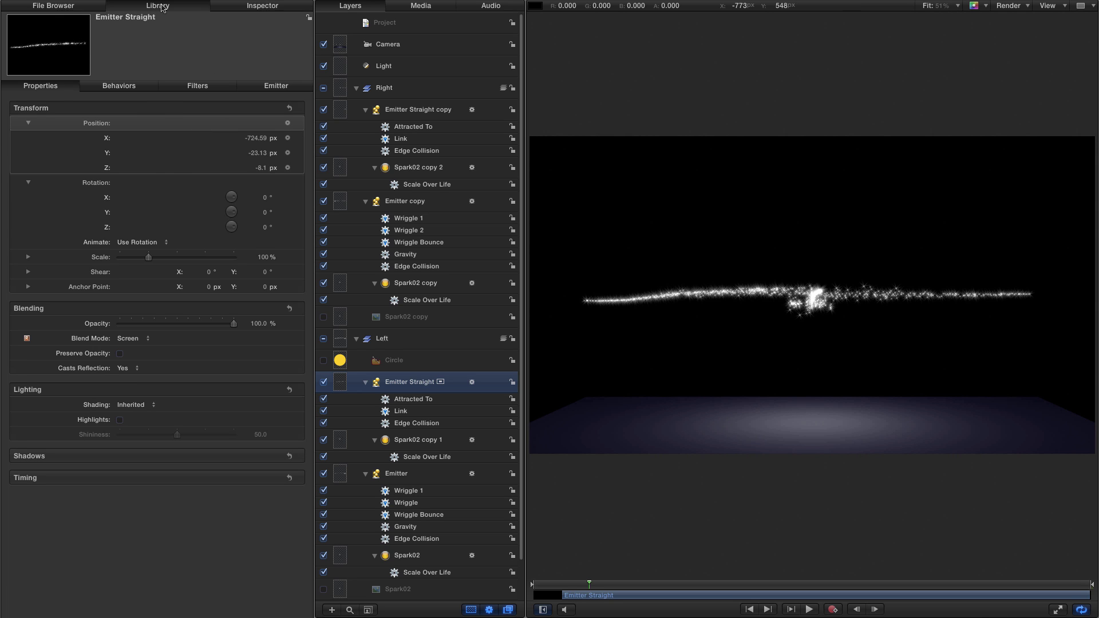
left_click(31, 121)
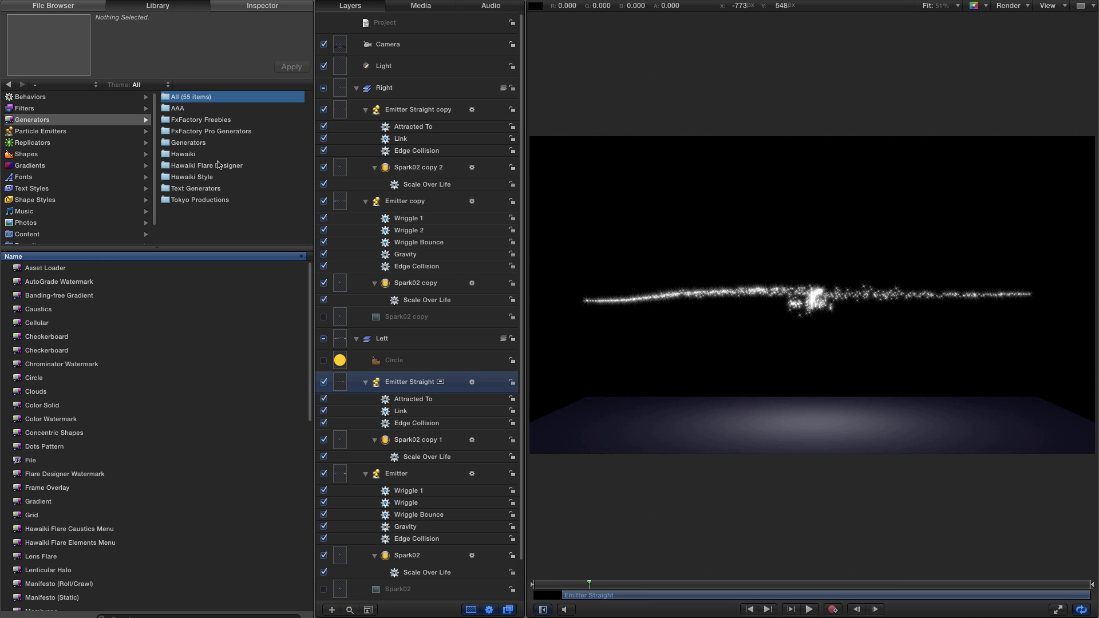
left_click(188, 144)
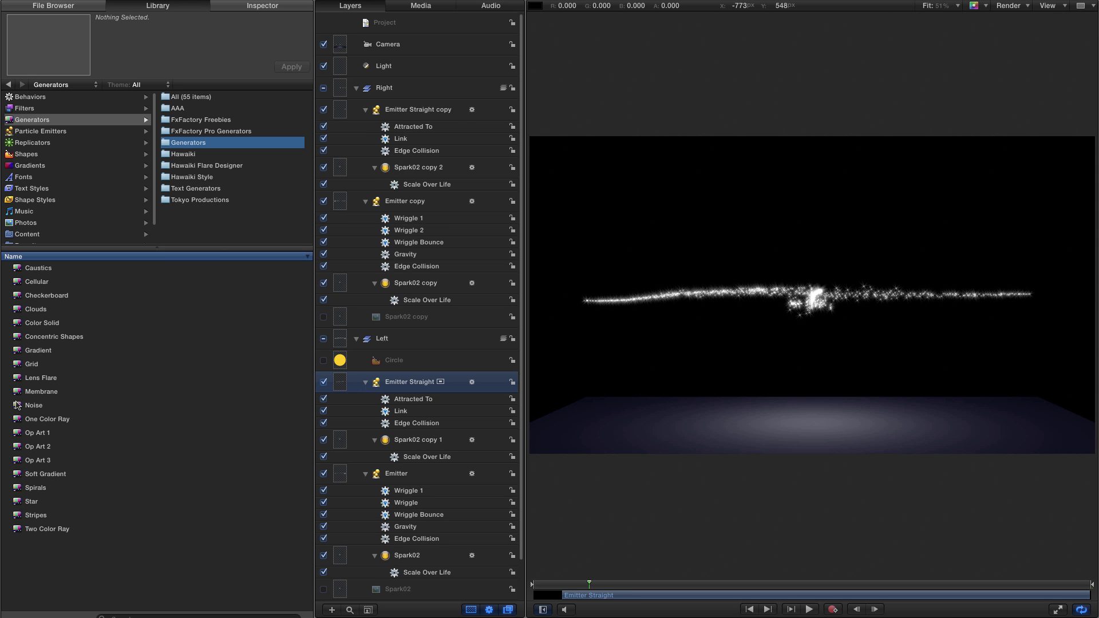
left_click_drag(18, 379, 370, 35)
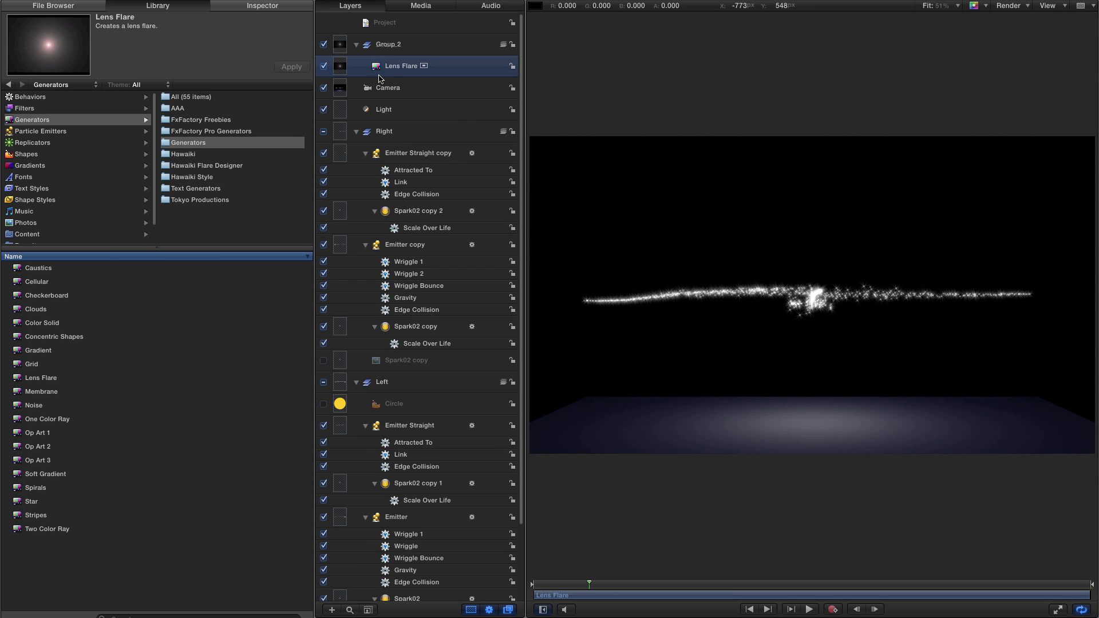
left_click(343, 45)
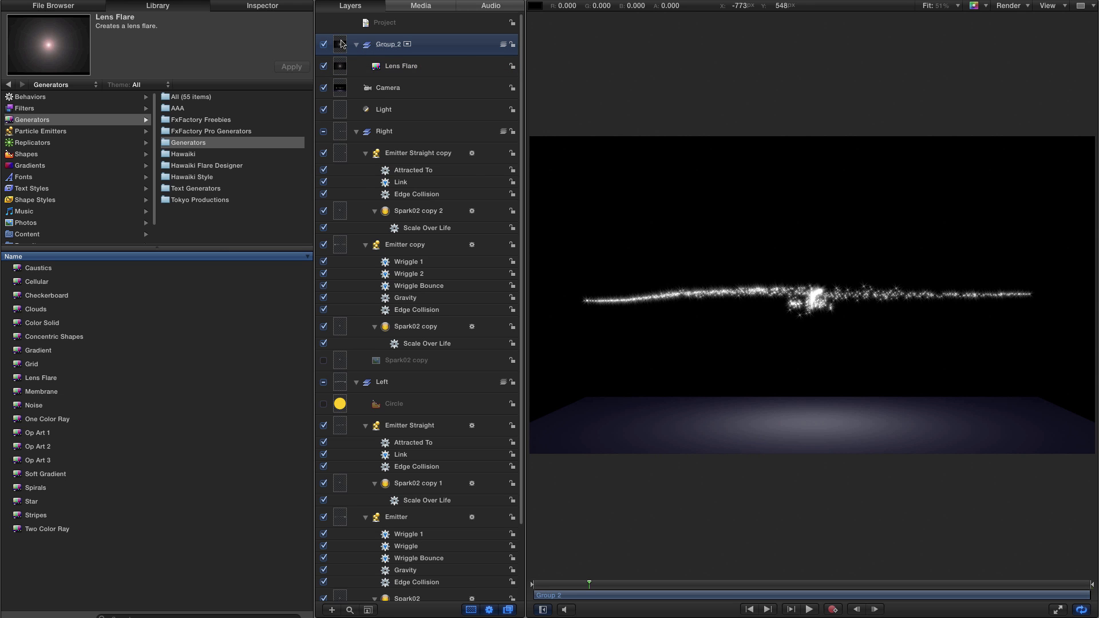
right_click(341, 44)
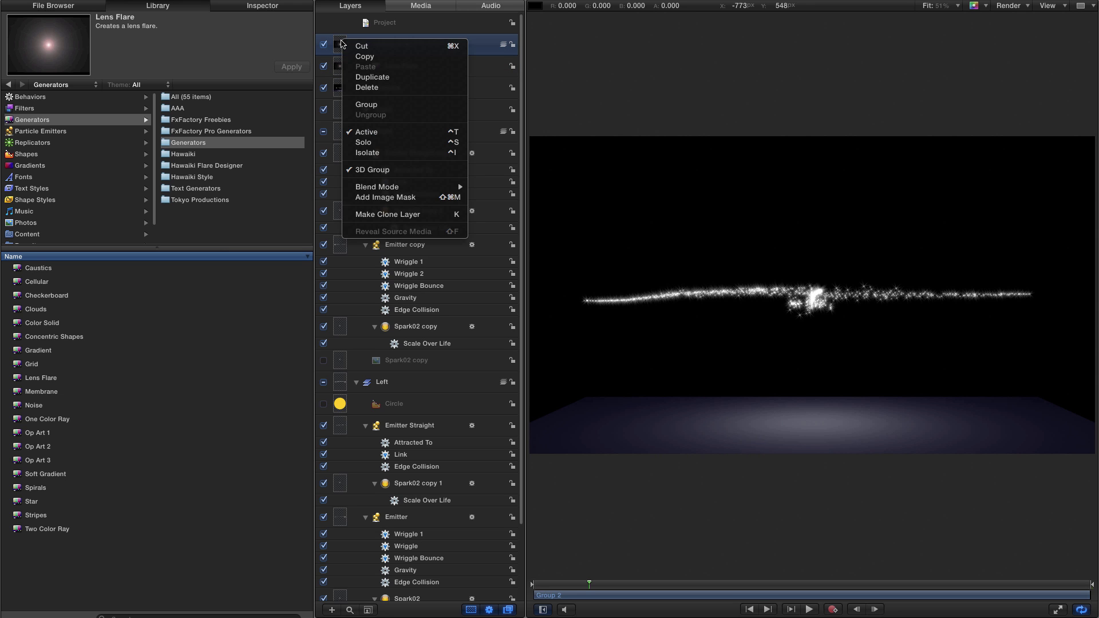
left_click(382, 170)
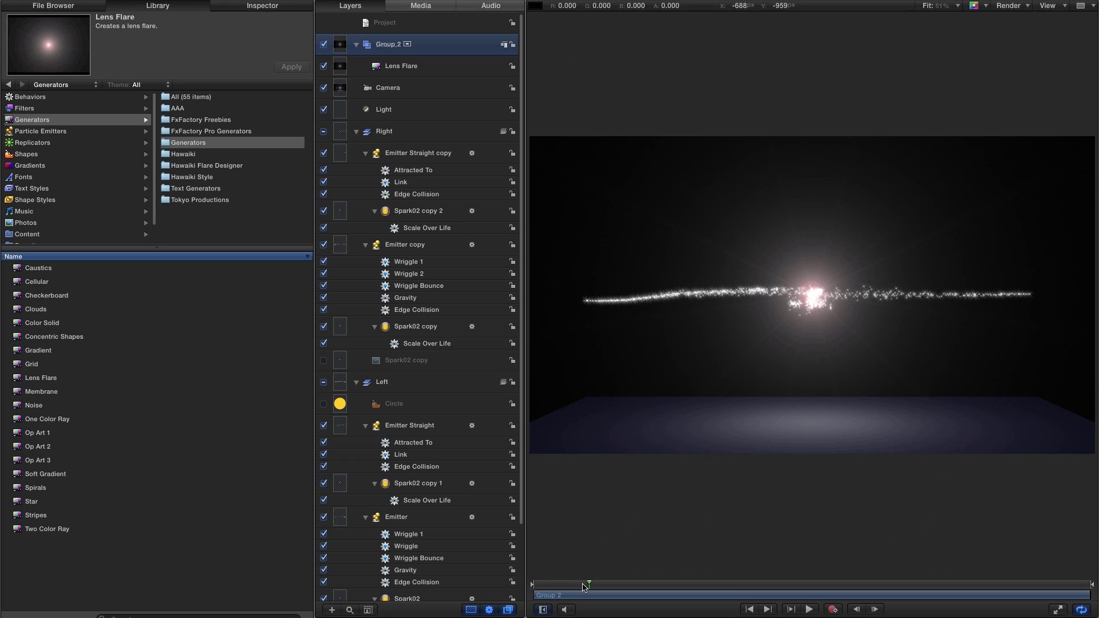
Trim the lens flare's group to start at 00:00:00:12 and play back the flare's entrance.
left_click_drag(589, 584, 561, 573)
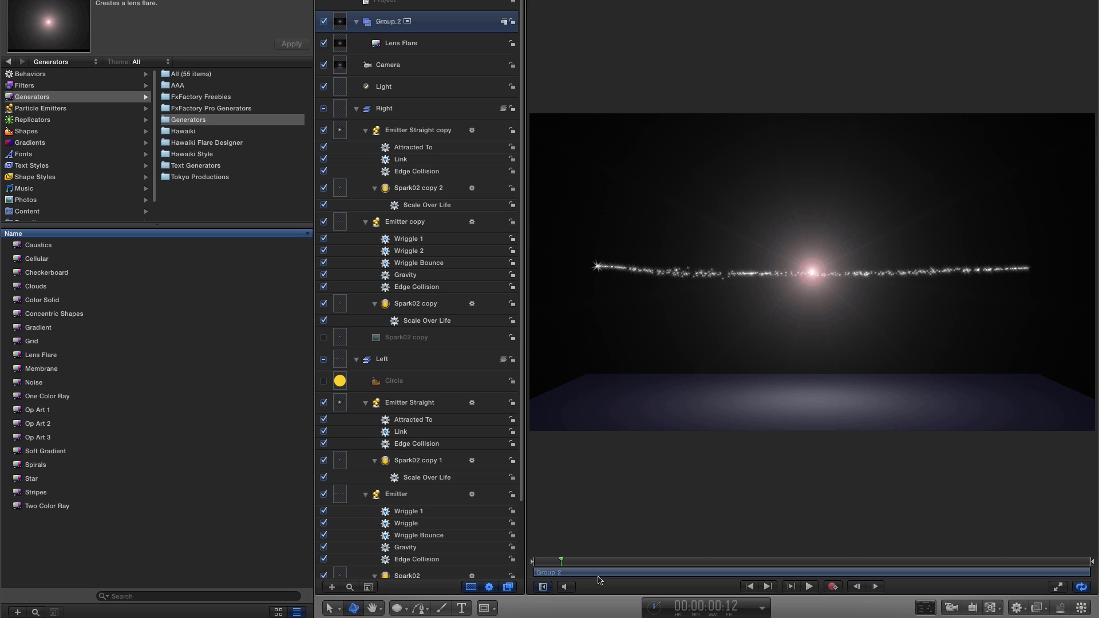
left_click(809, 586)
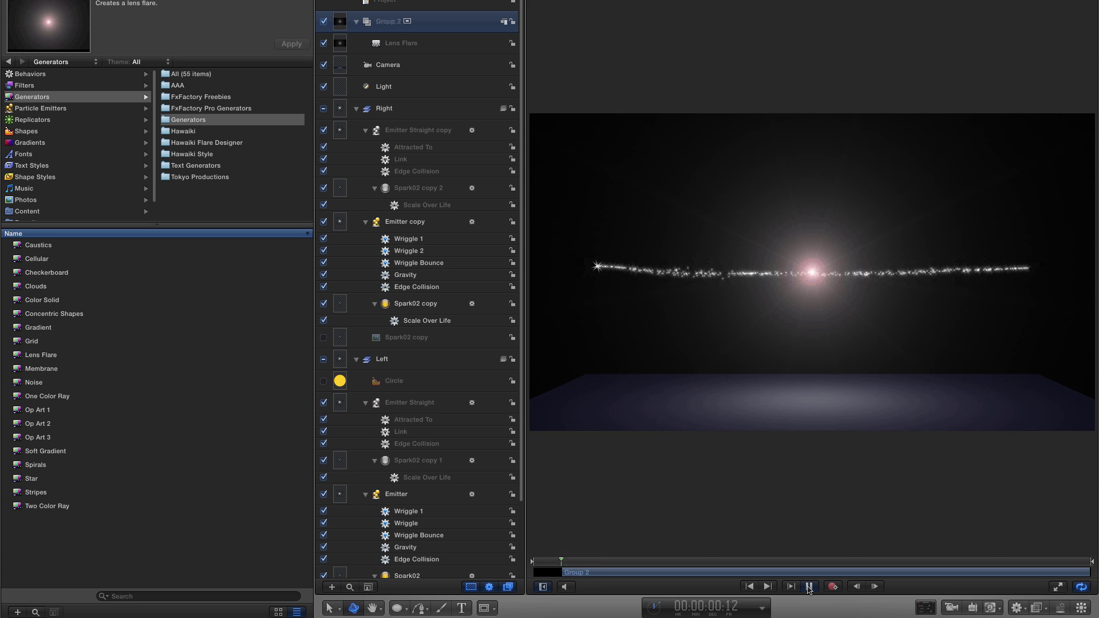
left_click(809, 586)
left_click_drag(612, 572, 561, 577)
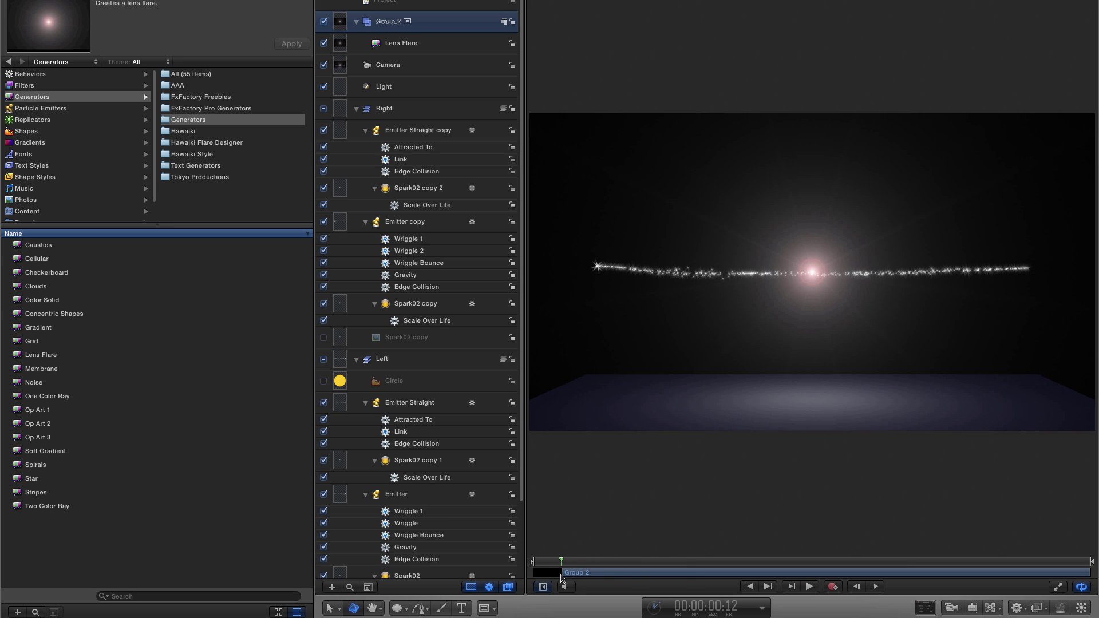
Change the Lens Flare's Outer Color to blue and set its Ring Radius to 0.
left_click(345, 46)
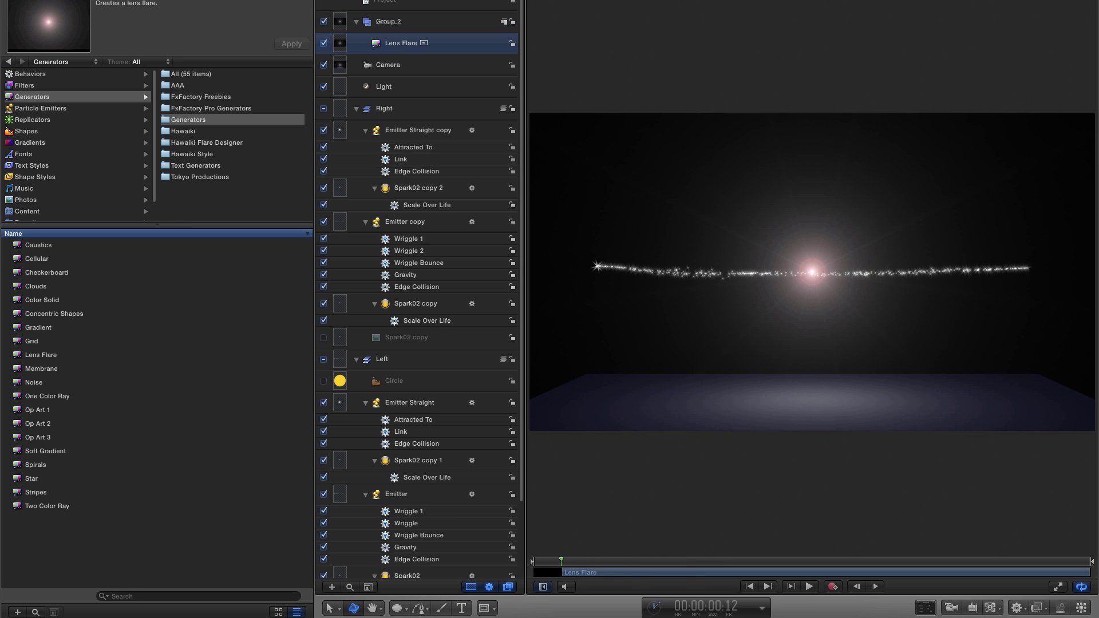
key("super+3")
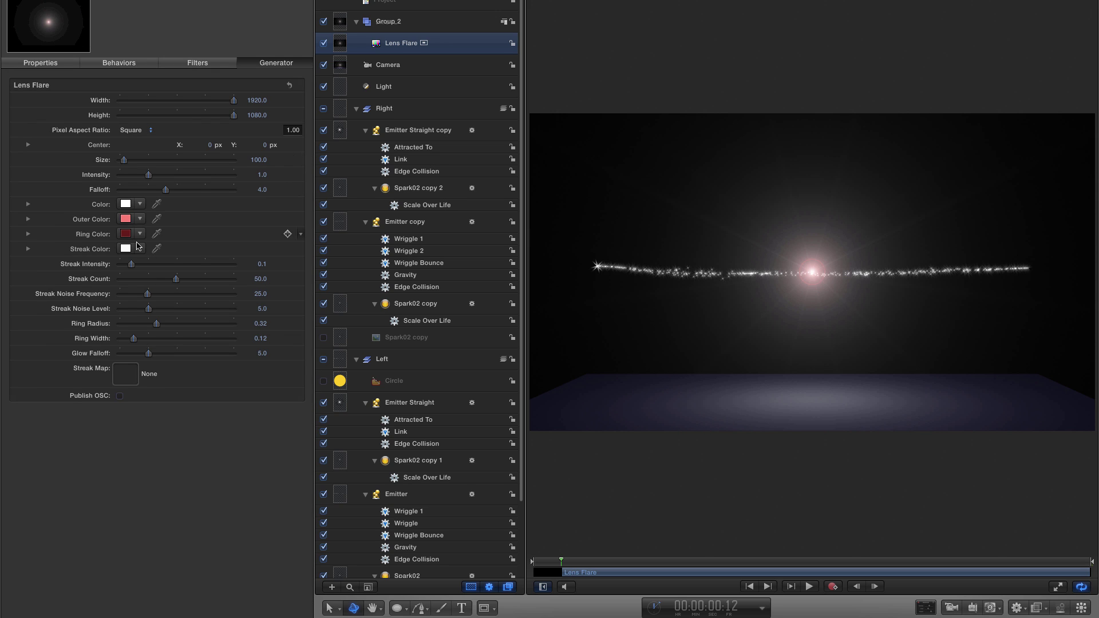
left_click(127, 219)
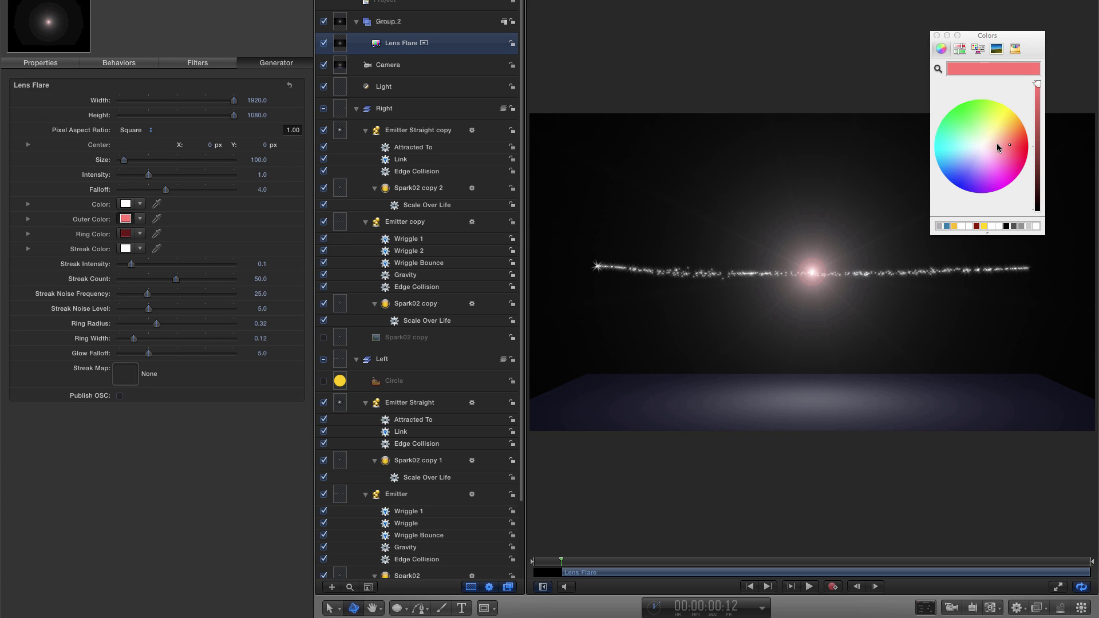
left_click_drag(1001, 146, 964, 179)
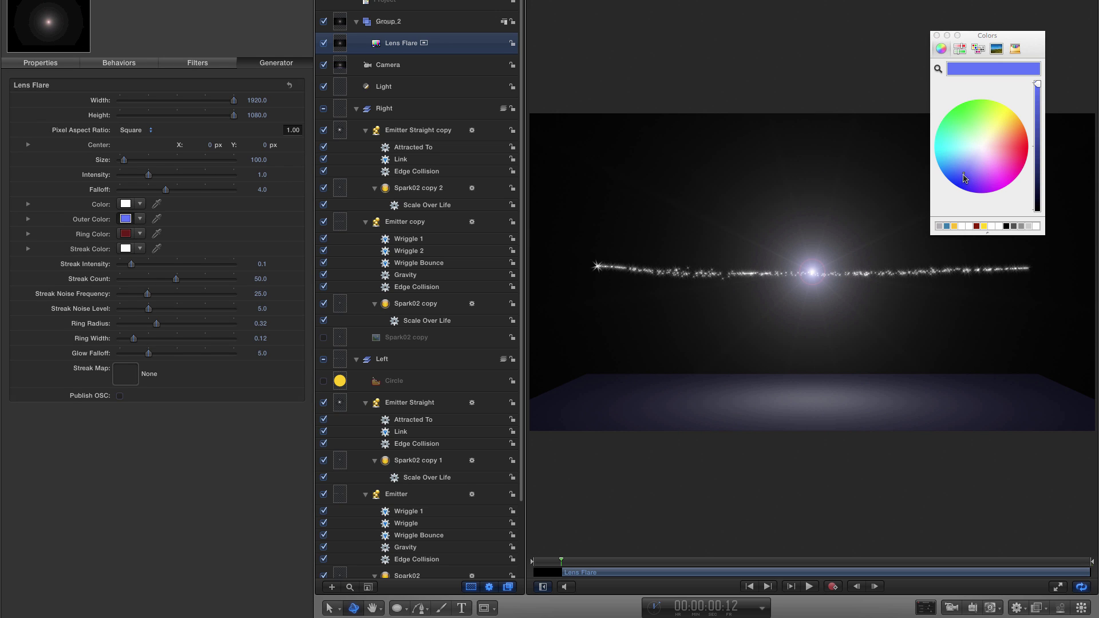
left_click(937, 36)
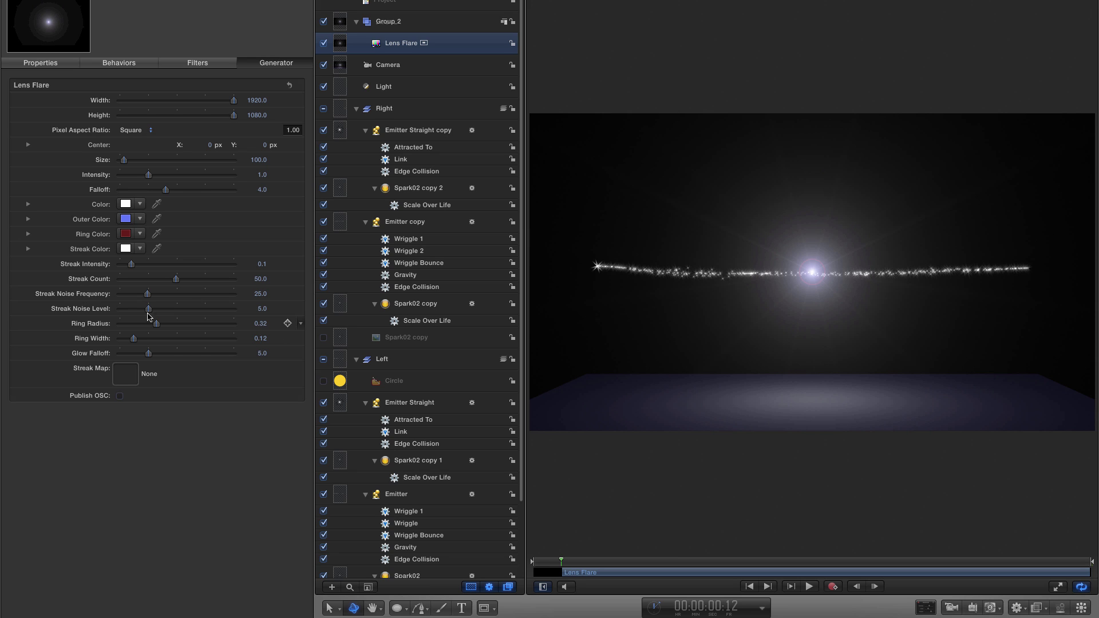
left_click_drag(144, 324, 35, 327)
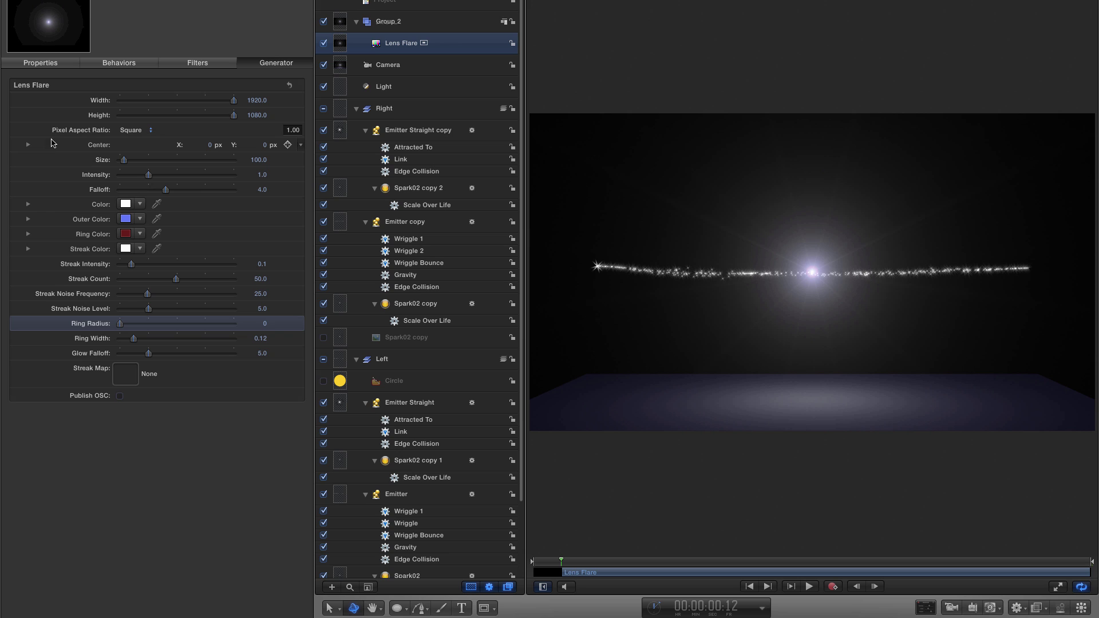
Keyframe the Lens Flare's Size at 2 on frame 00:00:00:12 and at 125 on frame 00:00:00:21.
left_click(99, 162)
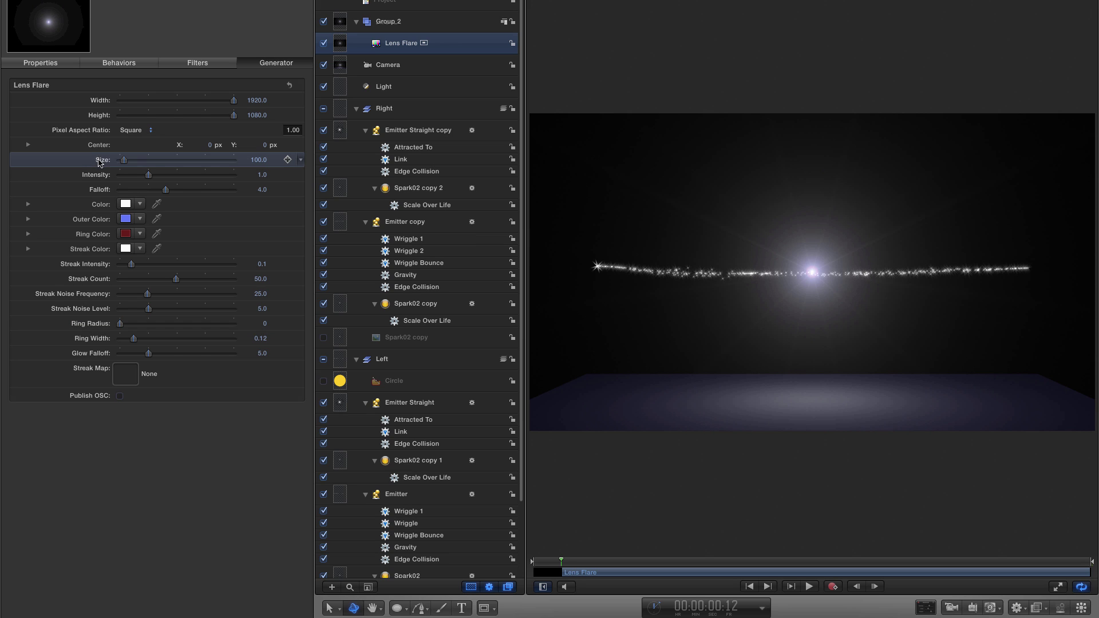
left_click(289, 160)
left_click_drag(261, 160, 245, 161)
left_click(717, 611)
type("21")
key("Return")
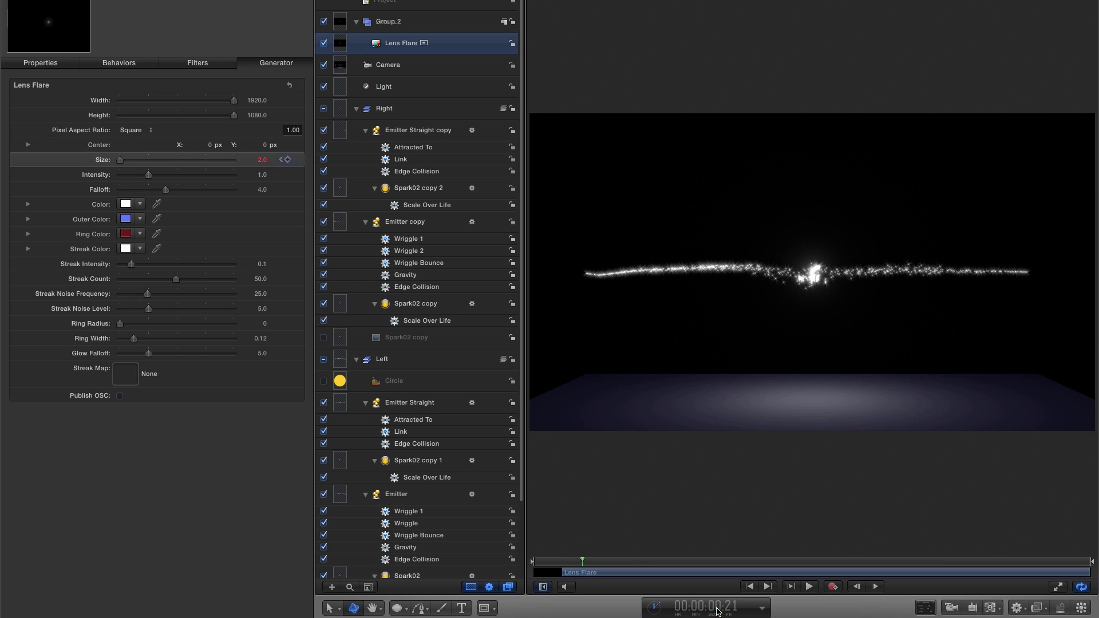
left_click(262, 160)
type("125")
key("Return")
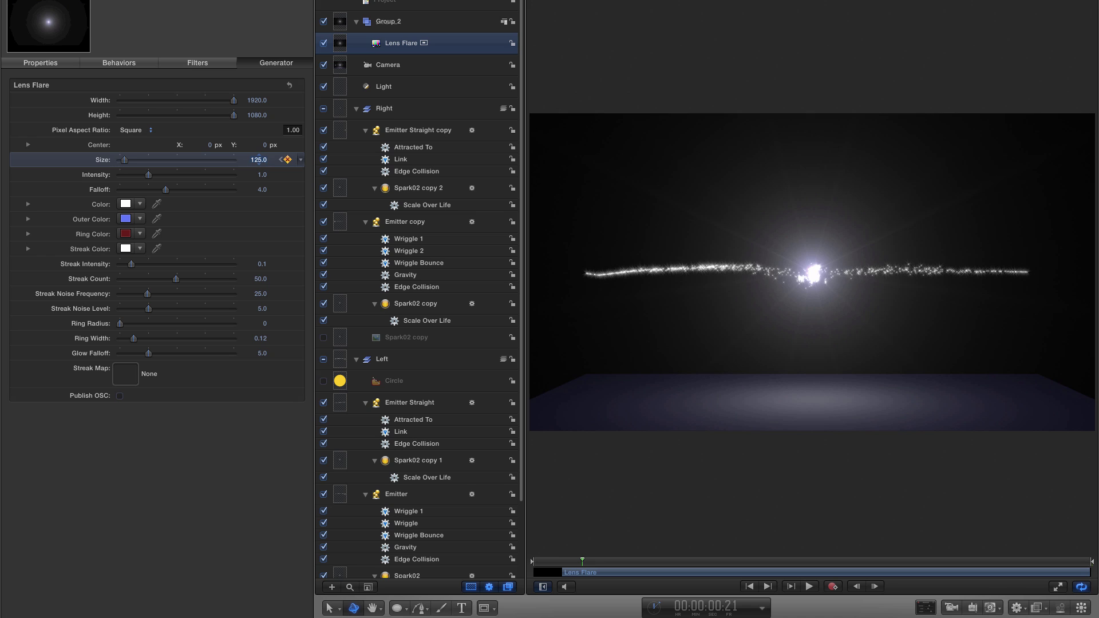
Set the Lens Flare's Size to 50 at 00:00:01:16 and play back the size animation.
left_click(723, 608)
type("116")
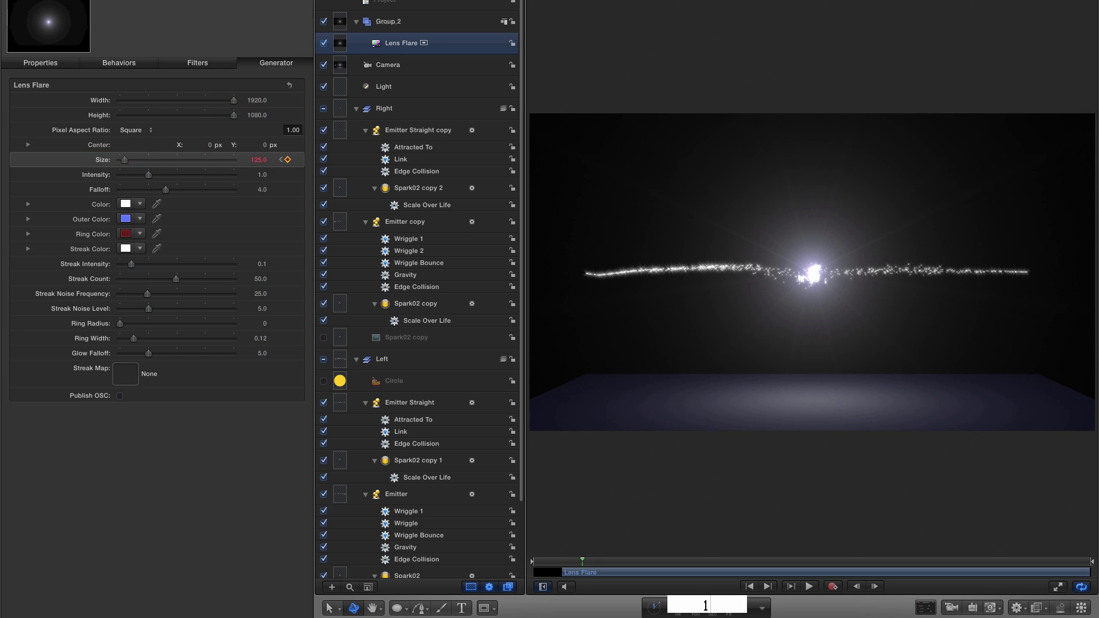
key("Return")
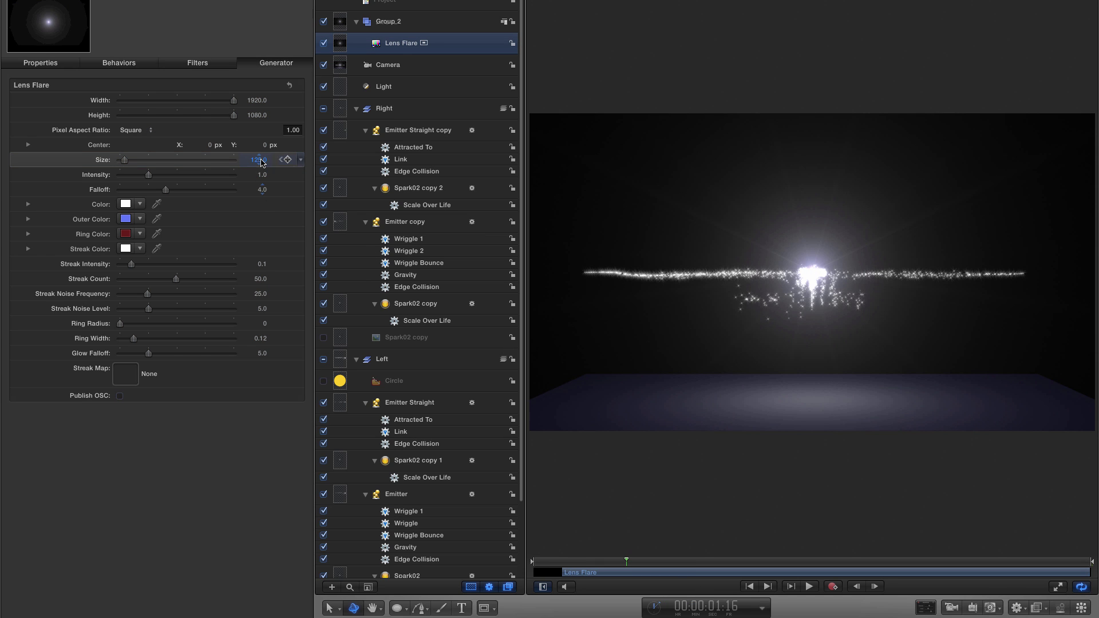
left_click(259, 160)
type("50")
key("Return")
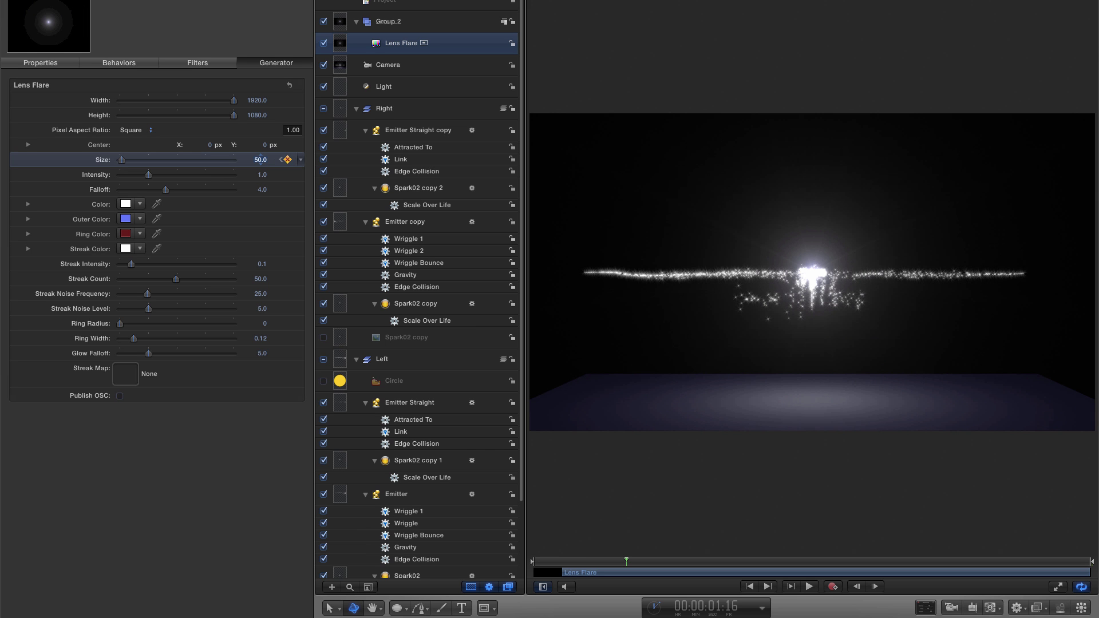
left_click(809, 586)
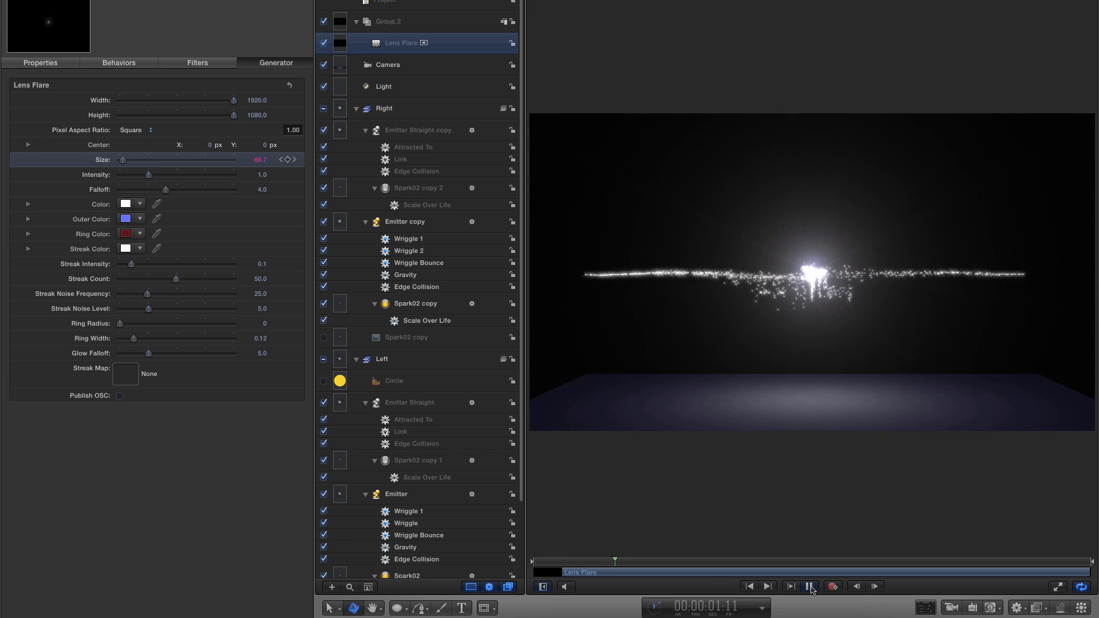
left_click(809, 586)
Keyframe the Lens Flare's Streak Intensity from 0.1 down to 0 at 00:00:02:00 and play back the animation from the start.
left_click(572, 573)
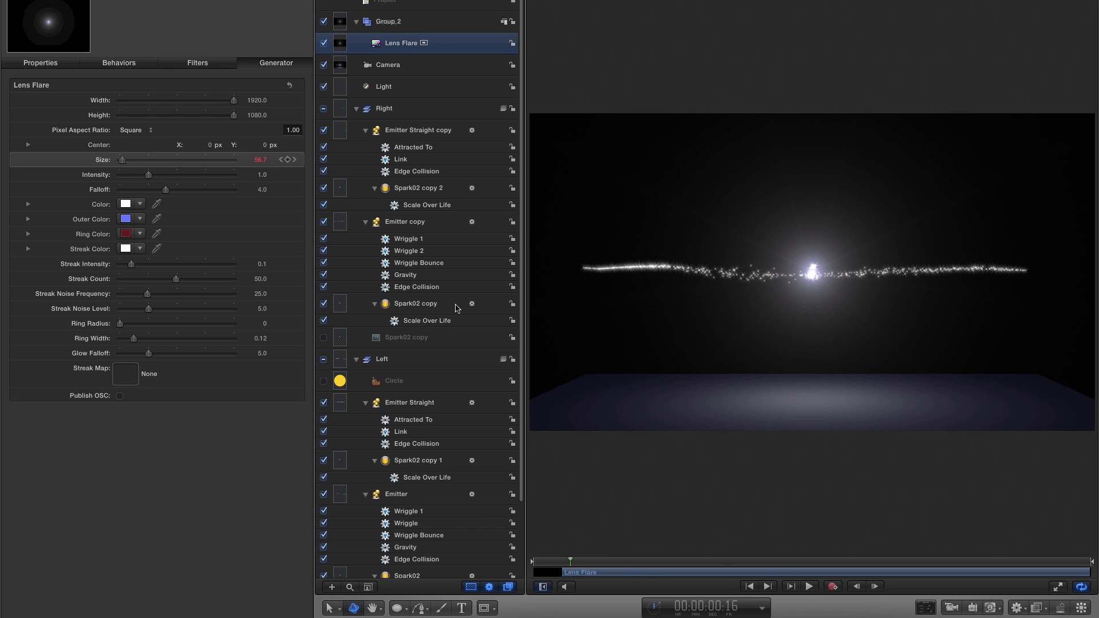
mouse_move(288, 265)
key("ctrl+k")
left_click(717, 608)
type("200")
key("Return")
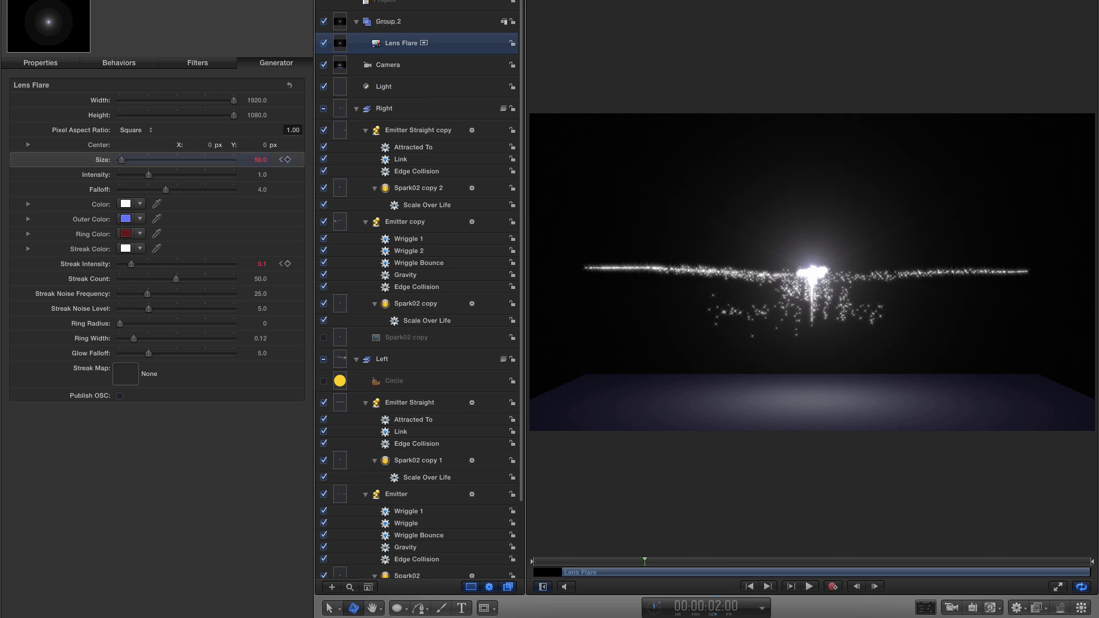
left_click(262, 265)
type("0")
key("Return")
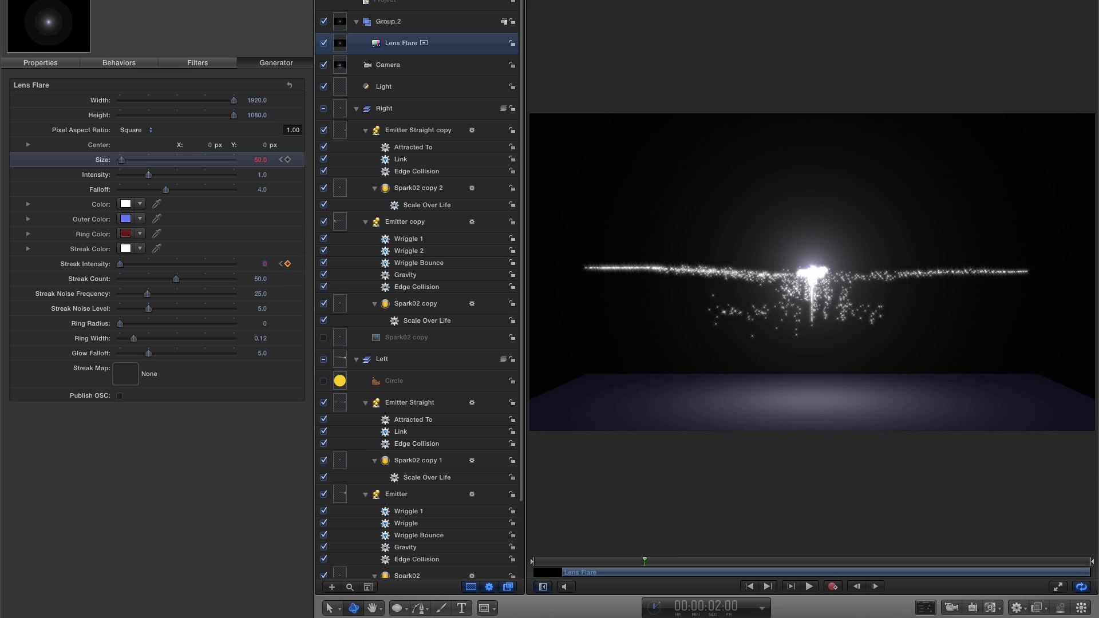
left_click(749, 588)
left_click(810, 588)
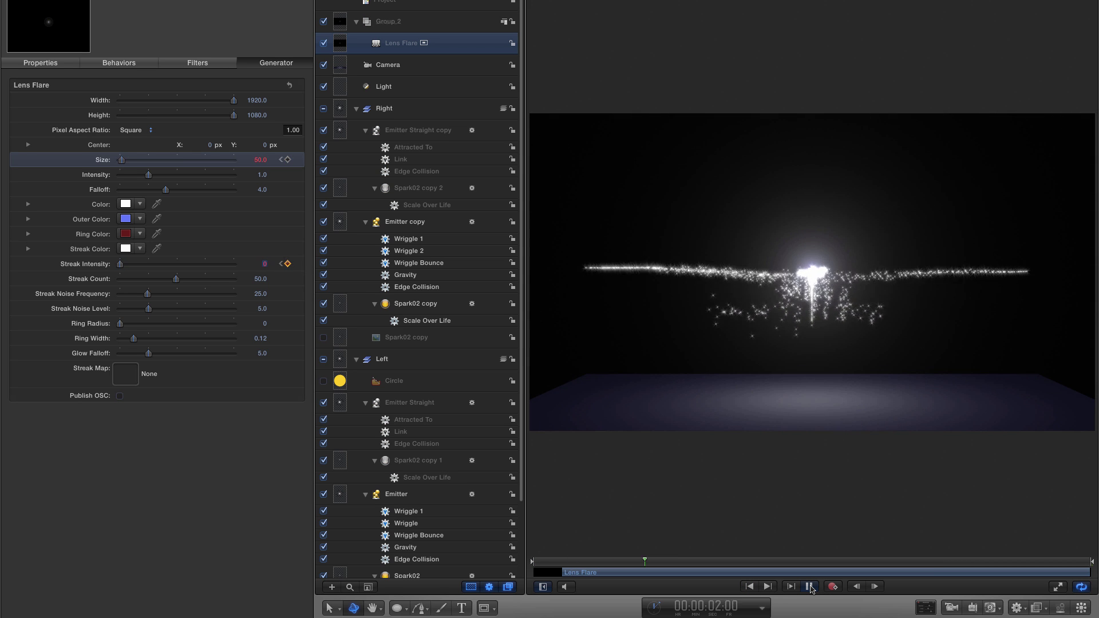
left_click(810, 588)
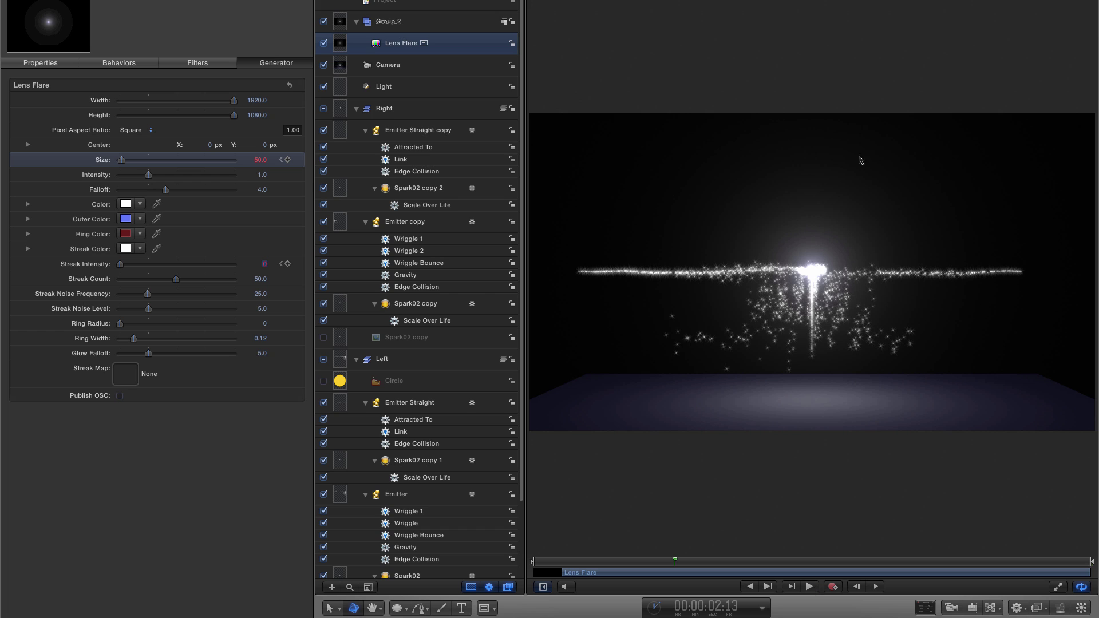
Keyframe the Light's Intensity from about 166% at the project start to 750% at 00:00:00:12 and play it back.
left_click(342, 89)
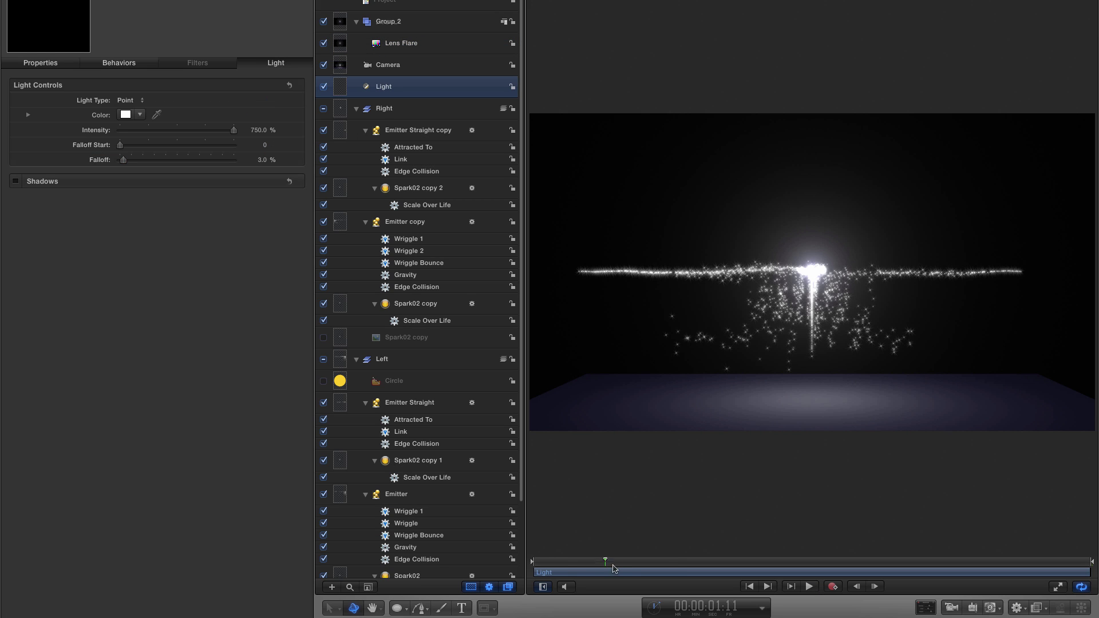
left_click_drag(612, 564, 563, 572)
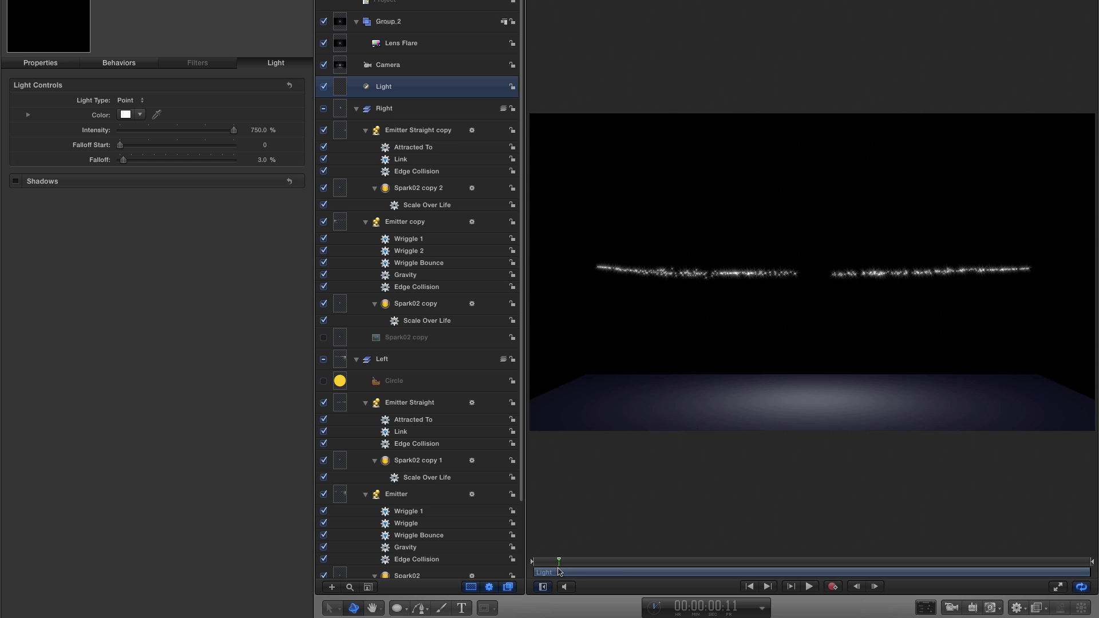
mouse_move(285, 135)
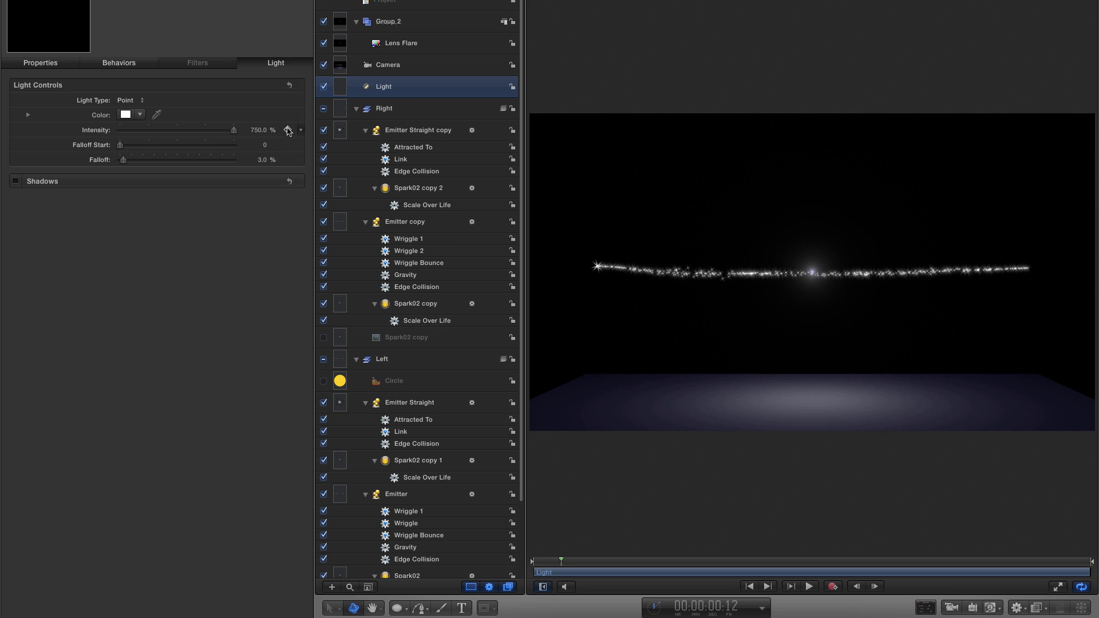
left_click(288, 130)
left_click(755, 587)
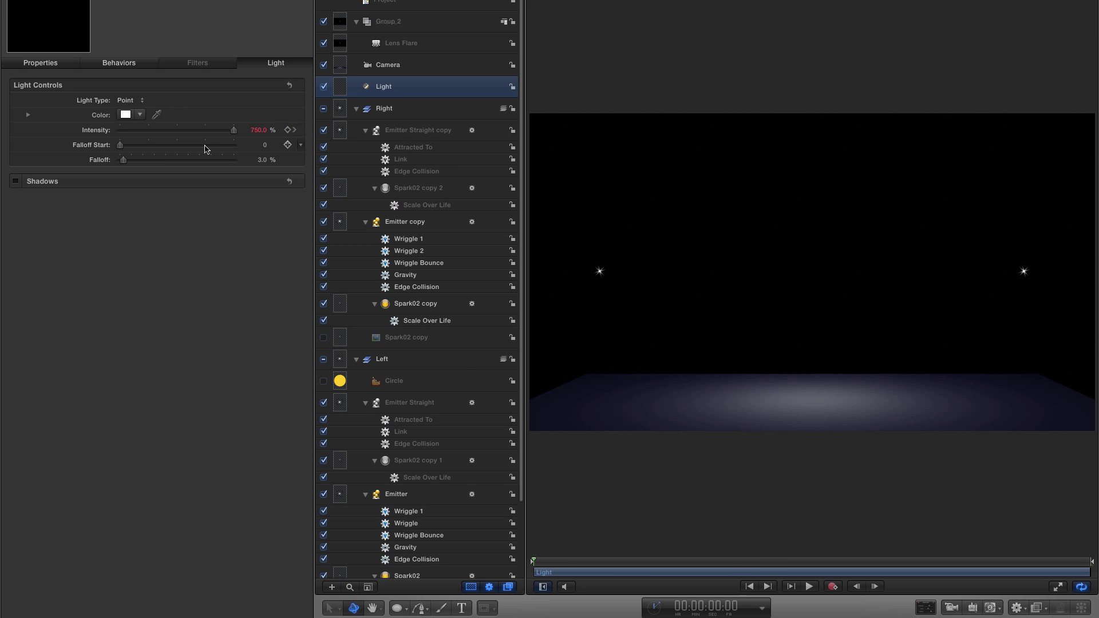
left_click_drag(177, 130, 167, 134)
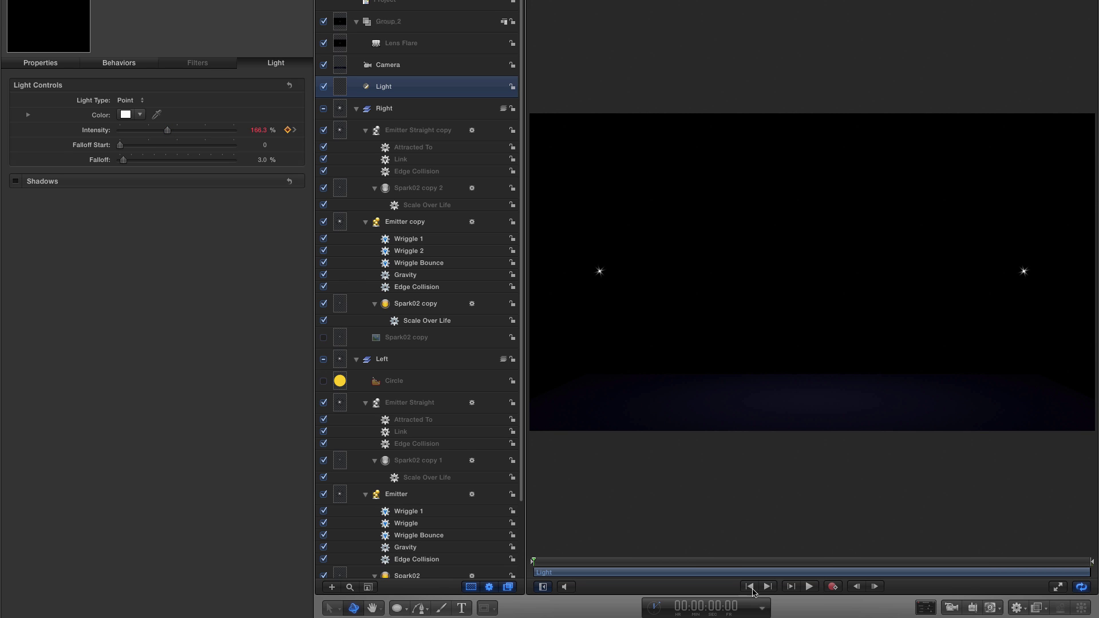
left_click(809, 587)
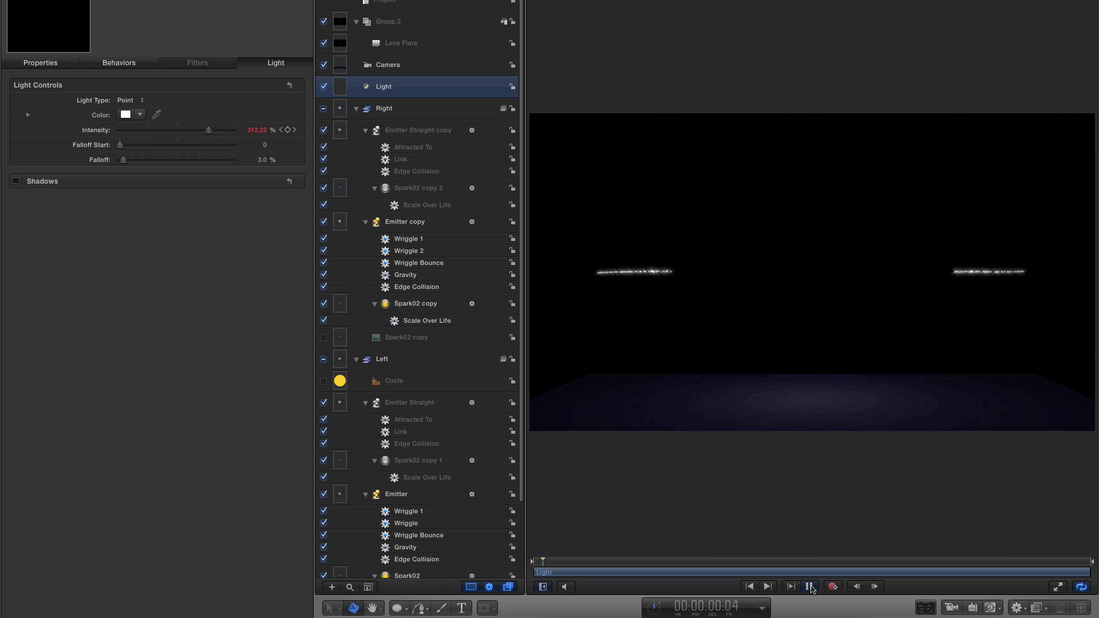
key("space")
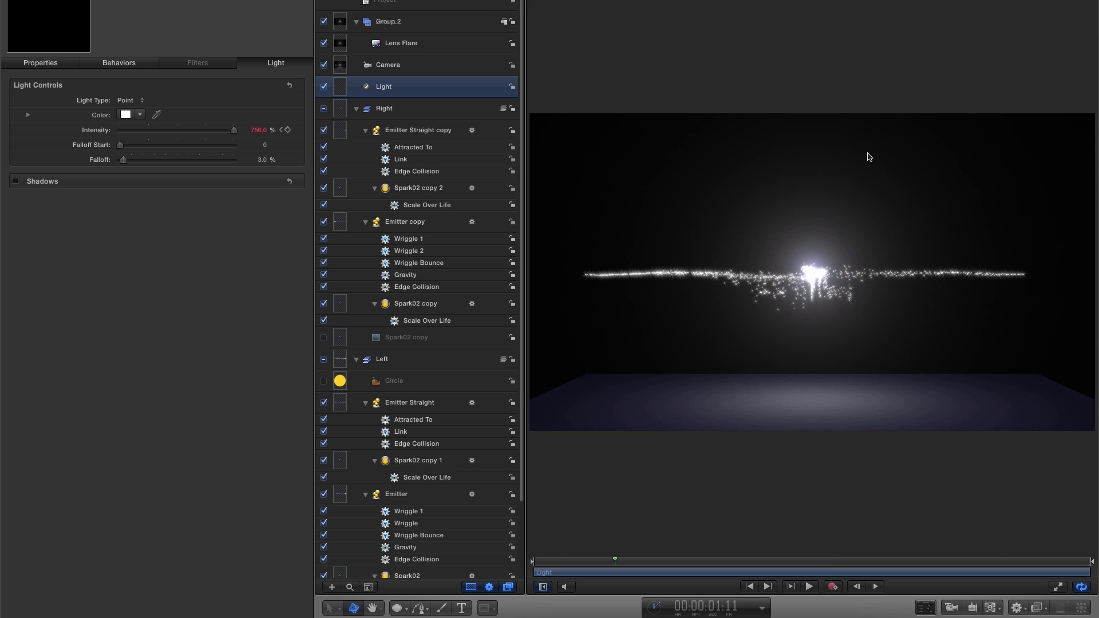
Add a Wriggle parameter behavior to the Light's Intensity and set its Apply Mode to Add and Subtract.
right_click(90, 130)
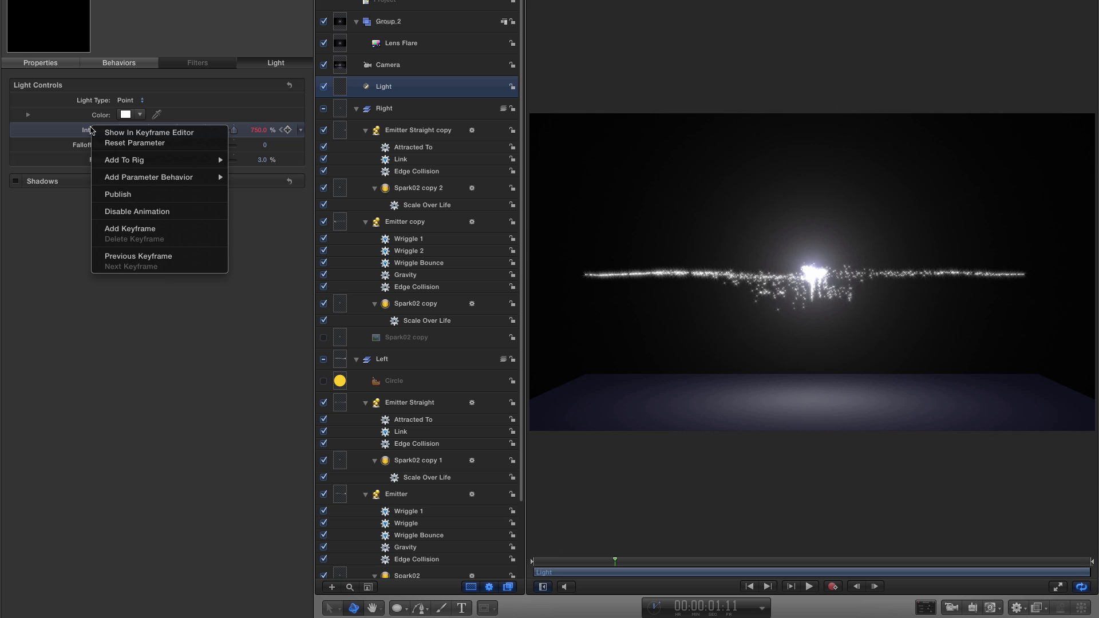
mouse_move(126, 179)
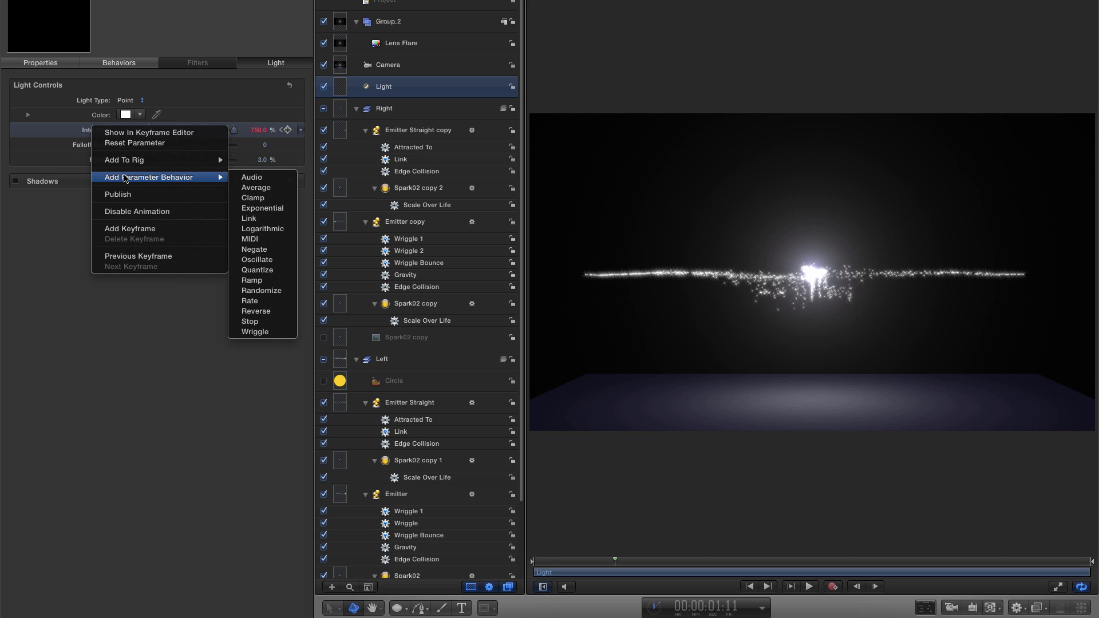
left_click(255, 332)
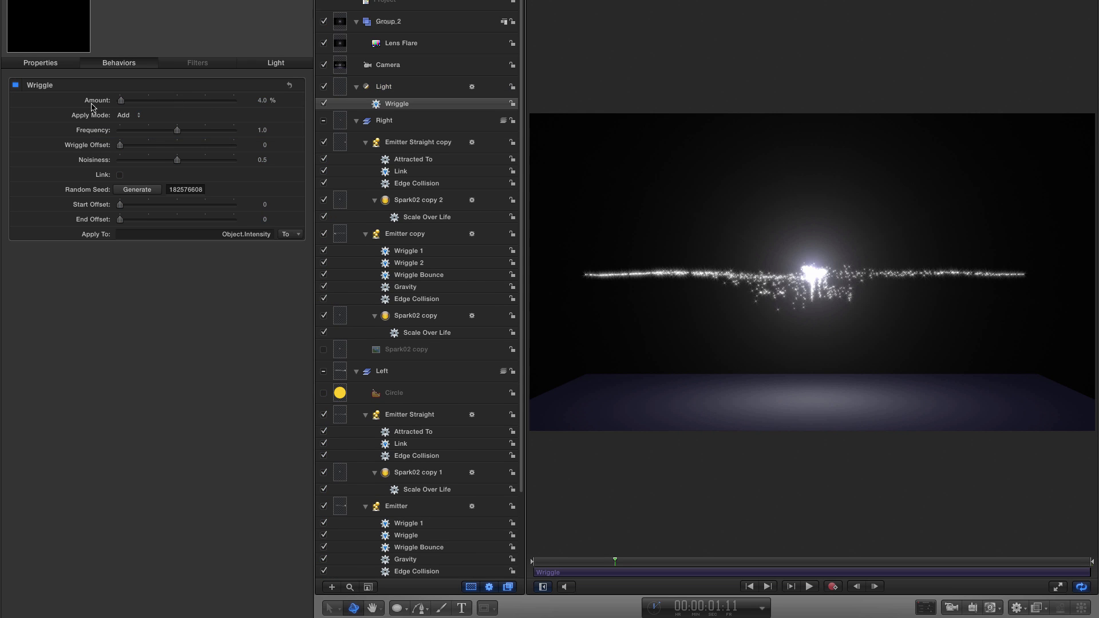
left_click(128, 115)
left_click(130, 141)
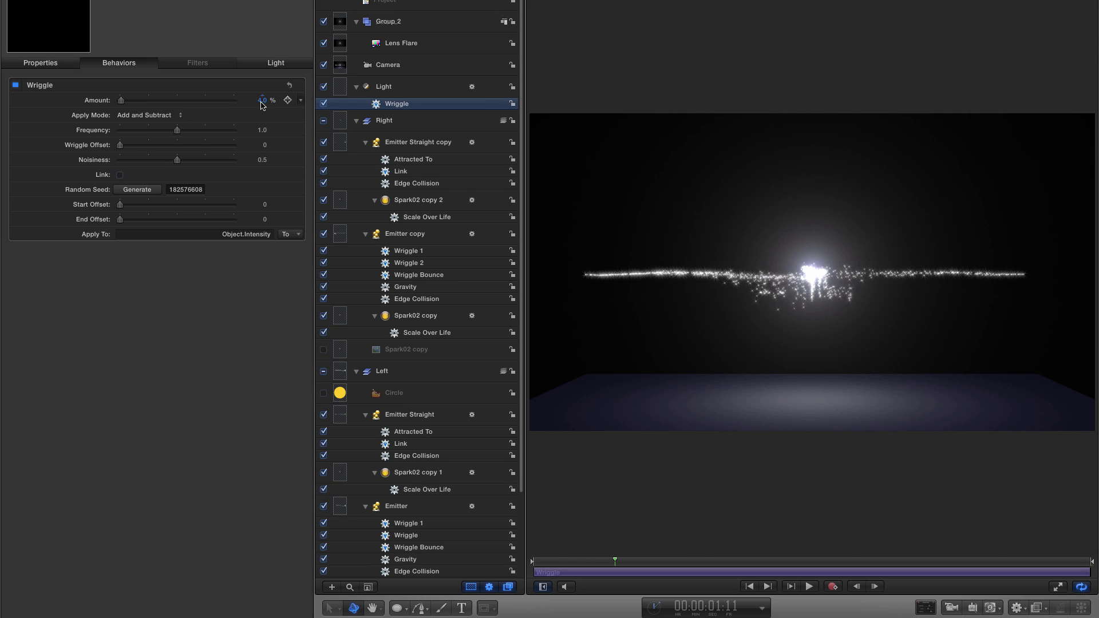
Set the Light's Wriggle Amount to 20% and Noisiness to 0.8, and play back the flicker.
left_click(262, 101)
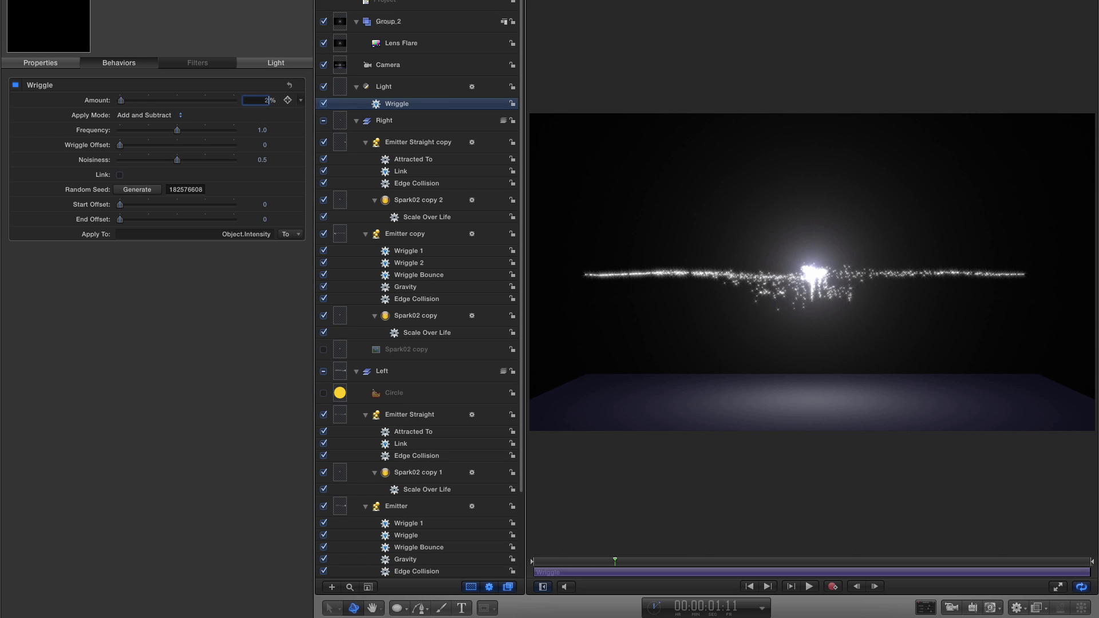
type("20")
left_click(263, 160)
type("0.8")
key("Return")
key("space")
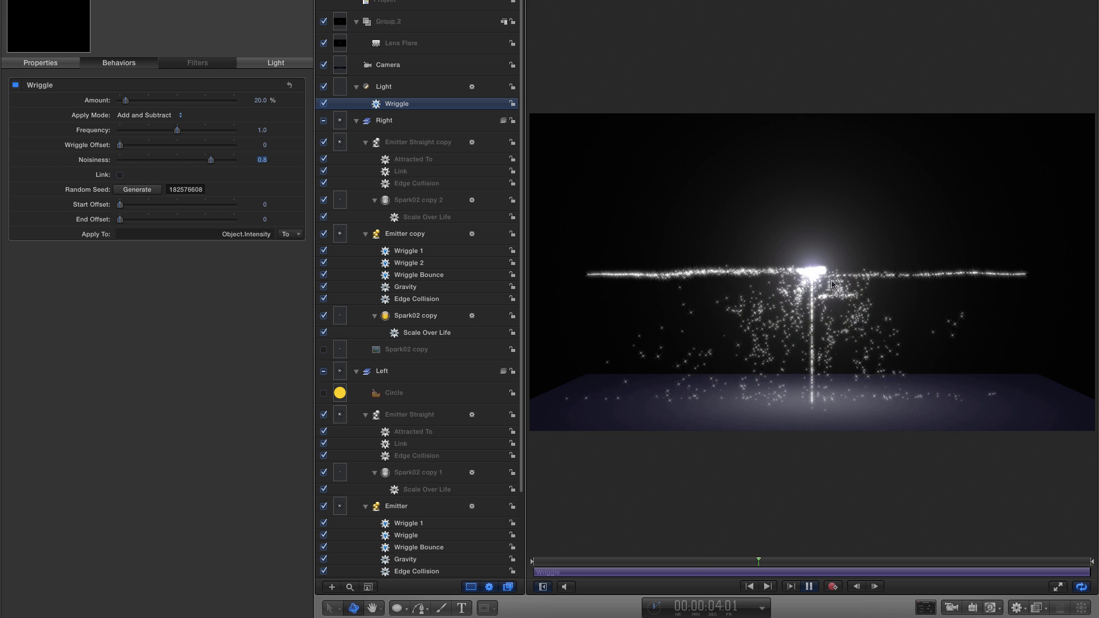
left_click(810, 588)
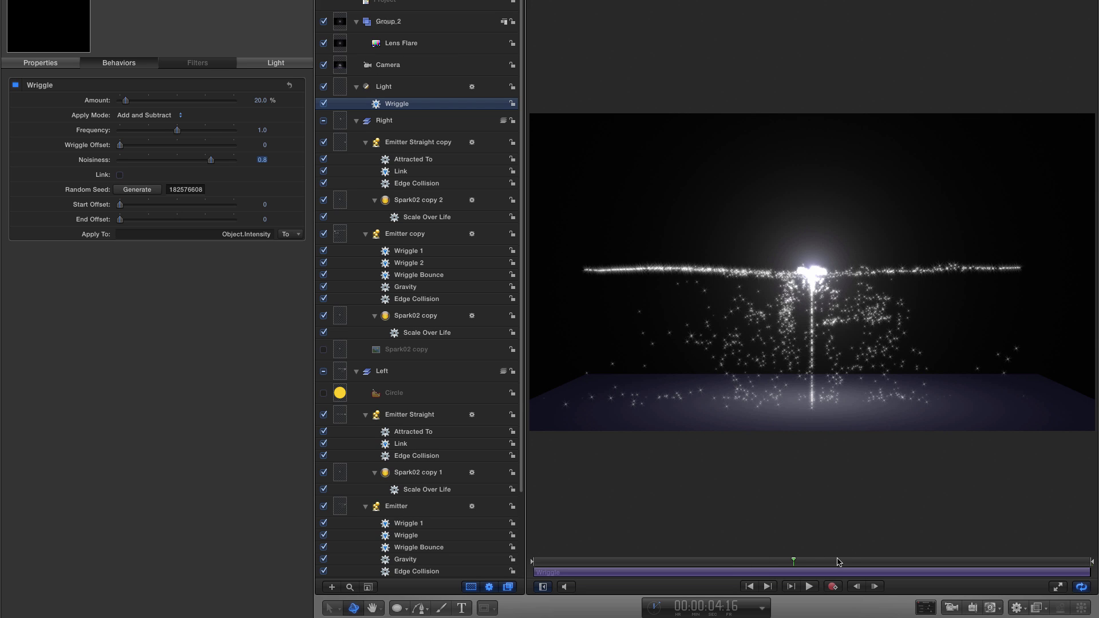
Move to 00:00:05:18 and rotate the Camera around its Y axis to about 168°.
left_click(854, 562)
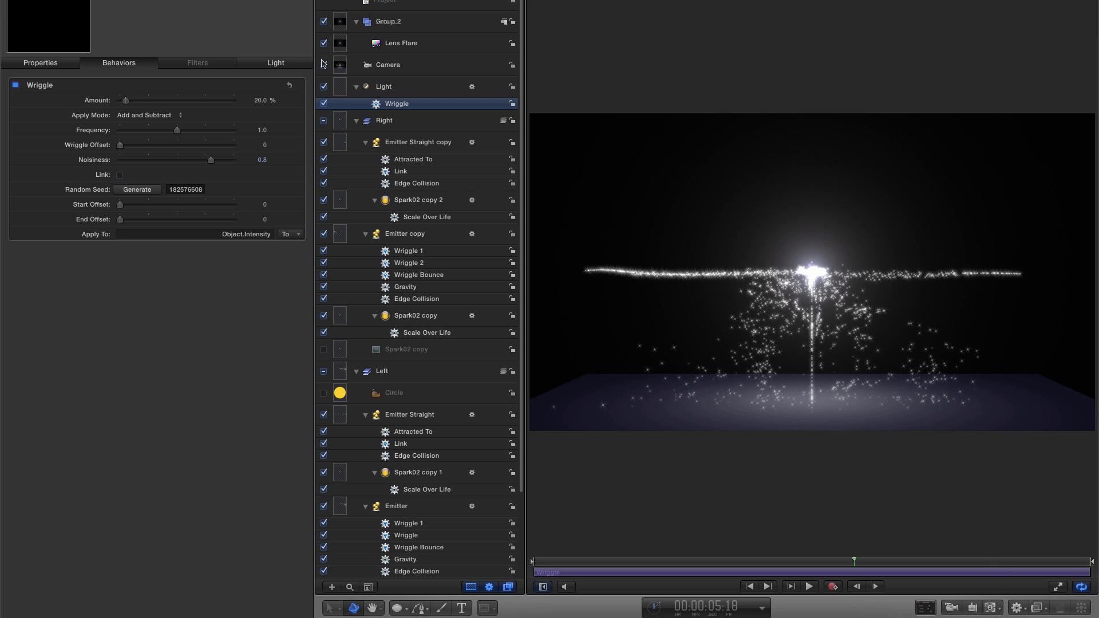
left_click(341, 67)
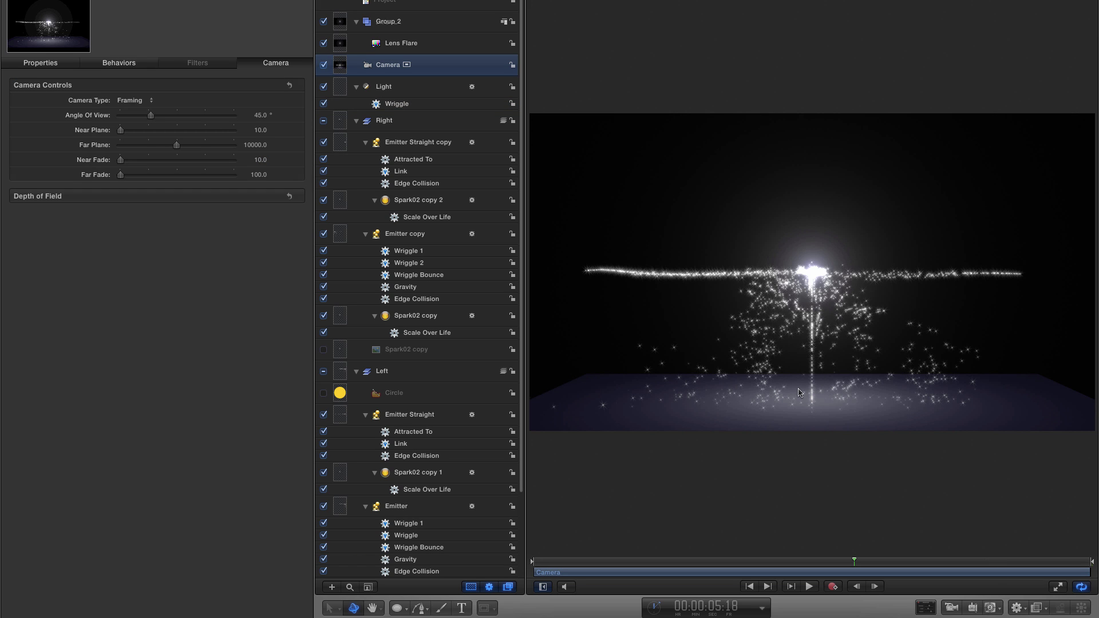
left_click(42, 64)
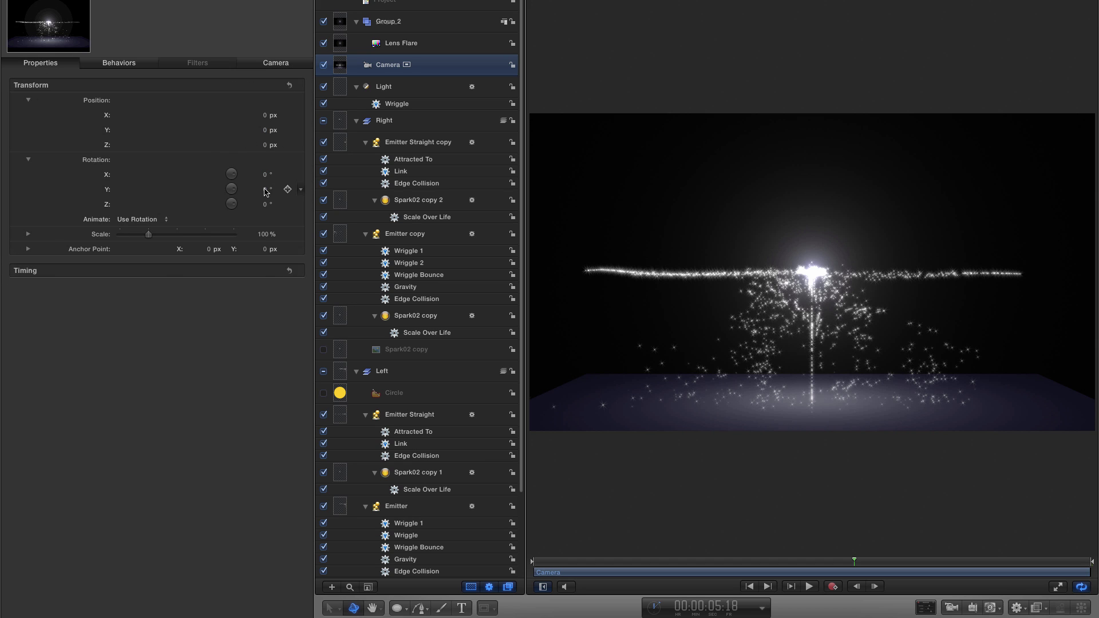
left_click_drag(261, 188, 273, 189)
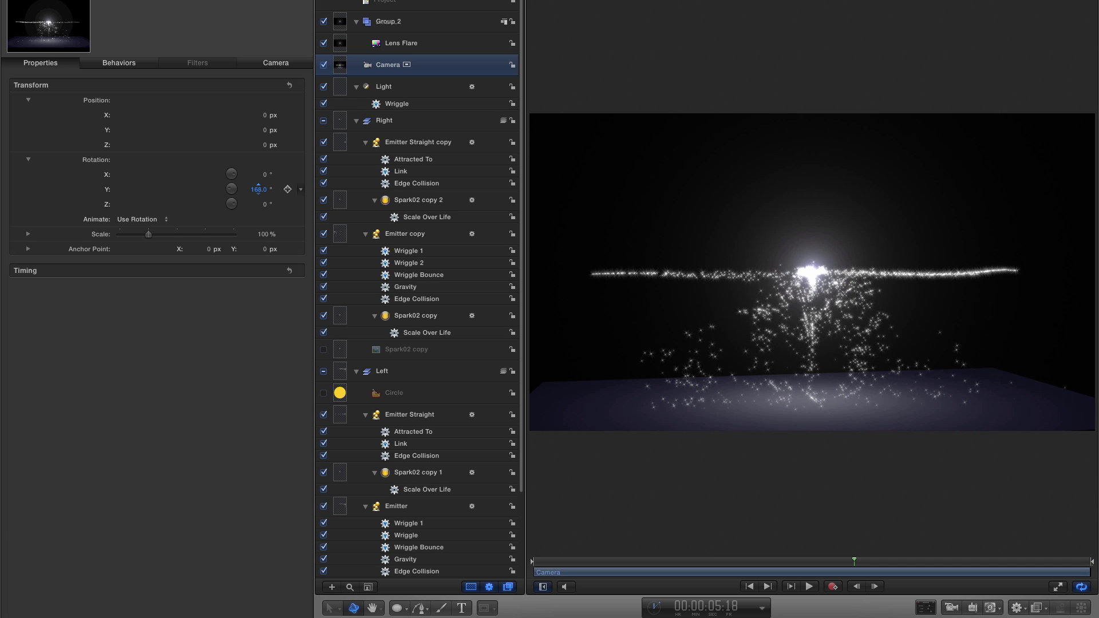